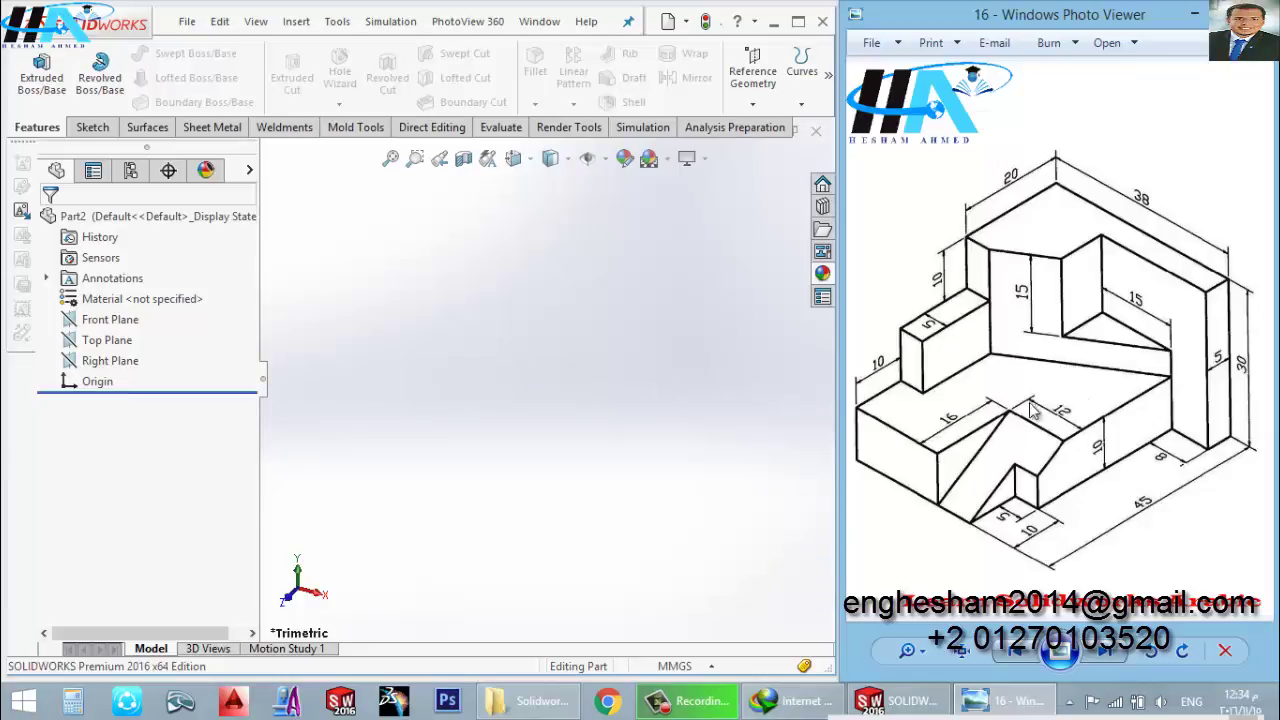
Step: Hide the Photo Viewer window with reference drawing 16, then bring it back beside SOLIDWORKS
left_click(1203, 10)
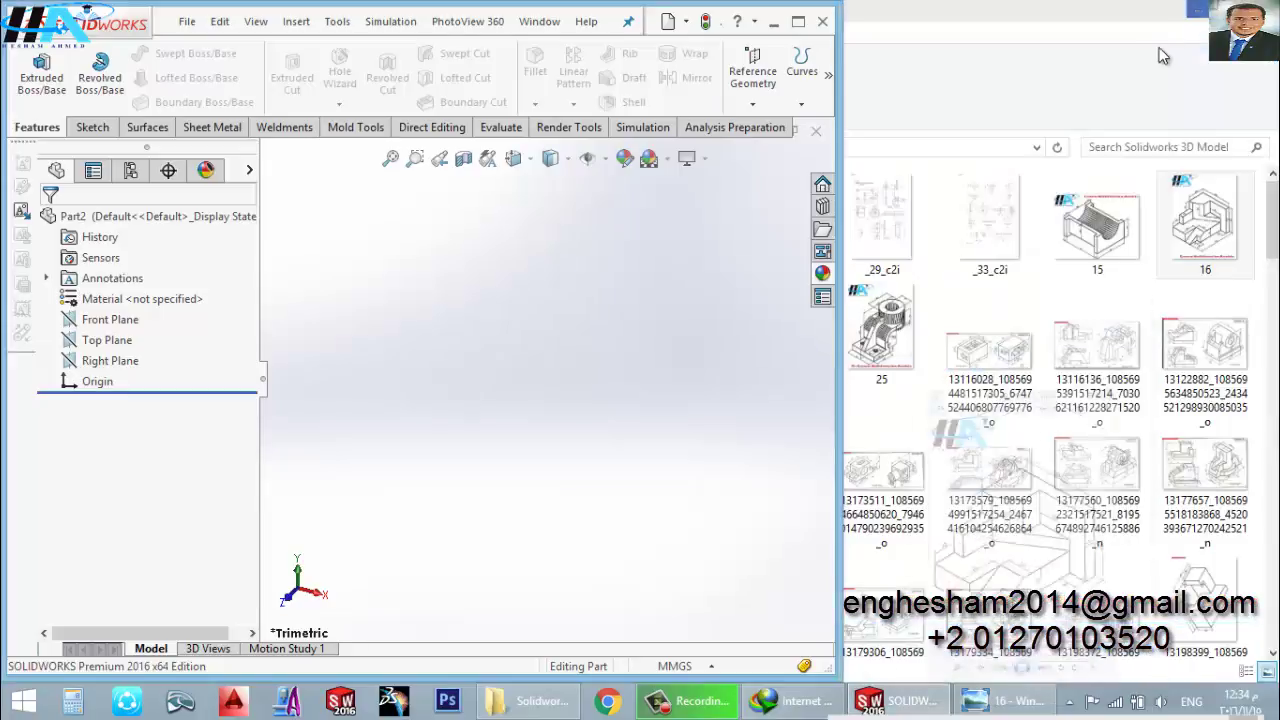
left_click(992, 701)
Step: Switch to Part1 and start a new sketch on the Front Plane
left_click(995, 703)
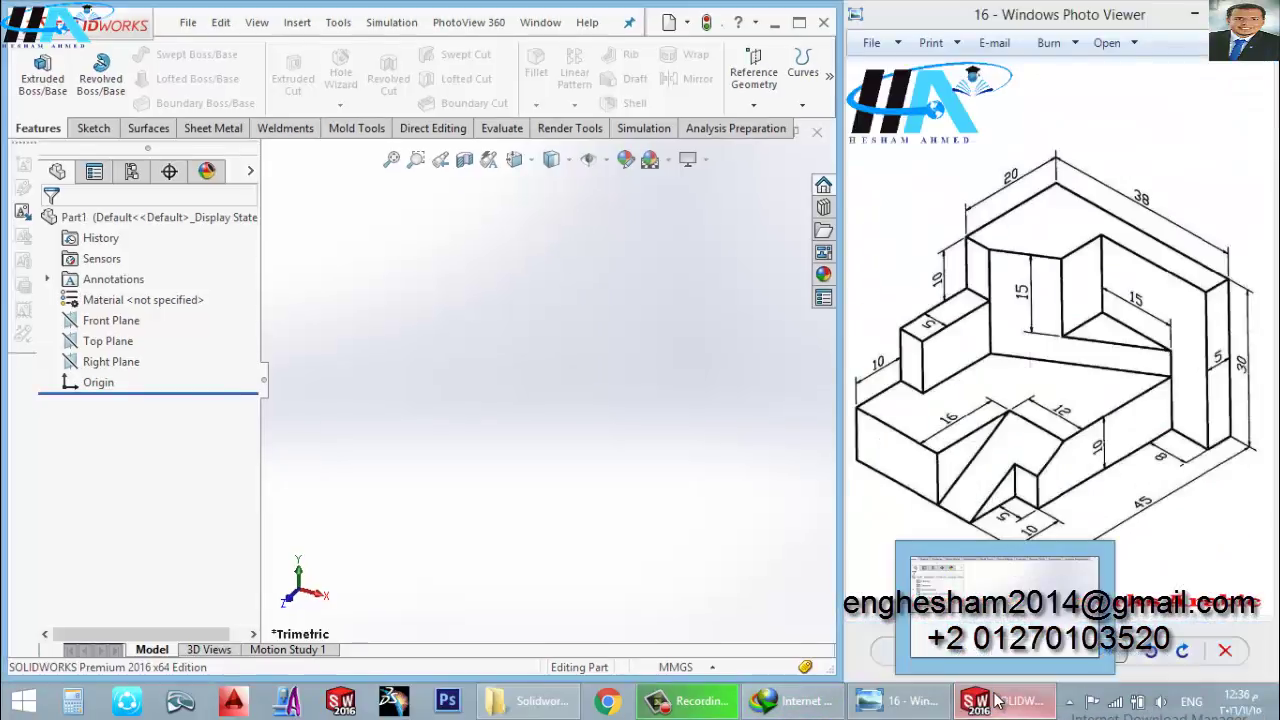
left_click(98, 318)
left_click(125, 285)
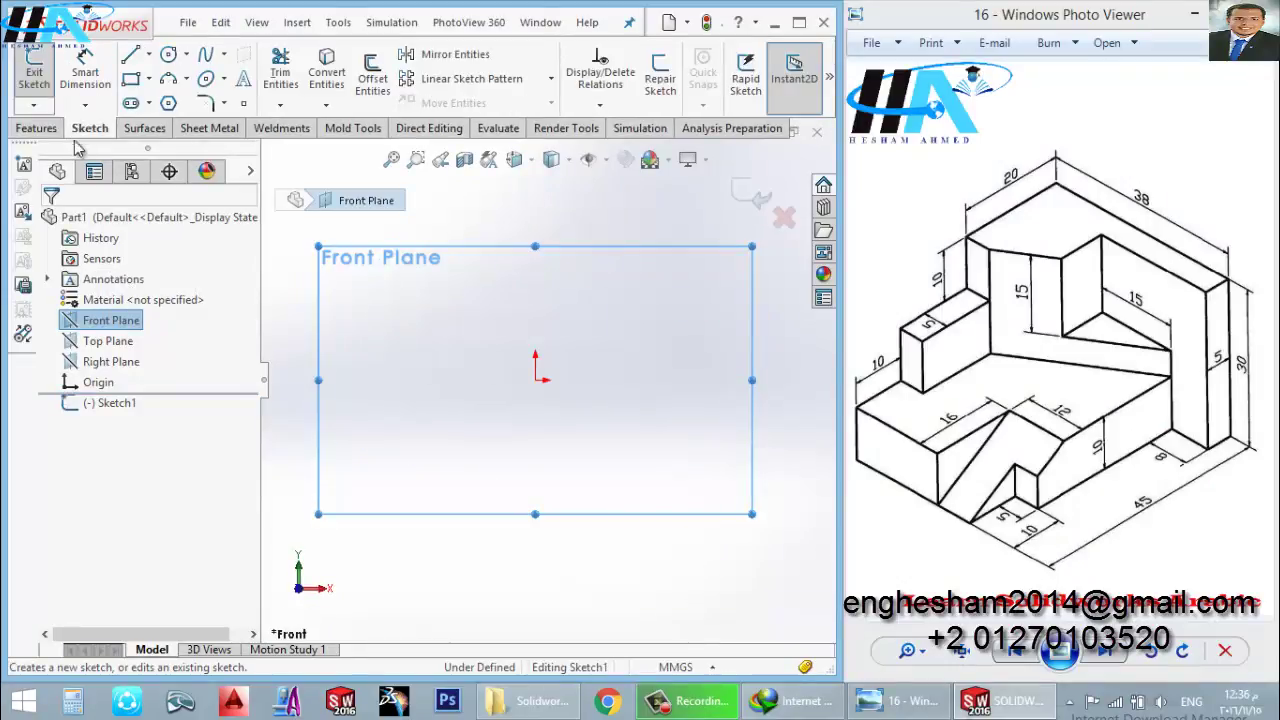
Step: Draw a large corner rectangle from the origin and a smaller one in its lower-left corner
left_click(136, 82)
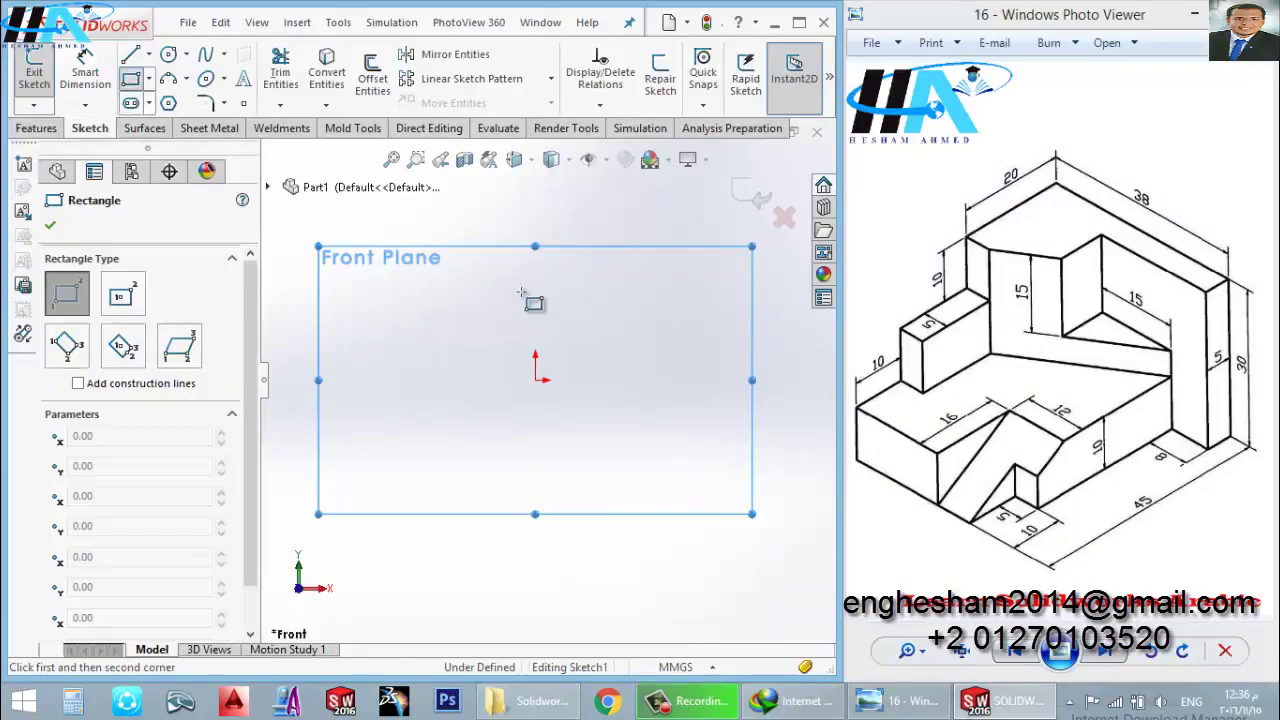
left_click(537, 380)
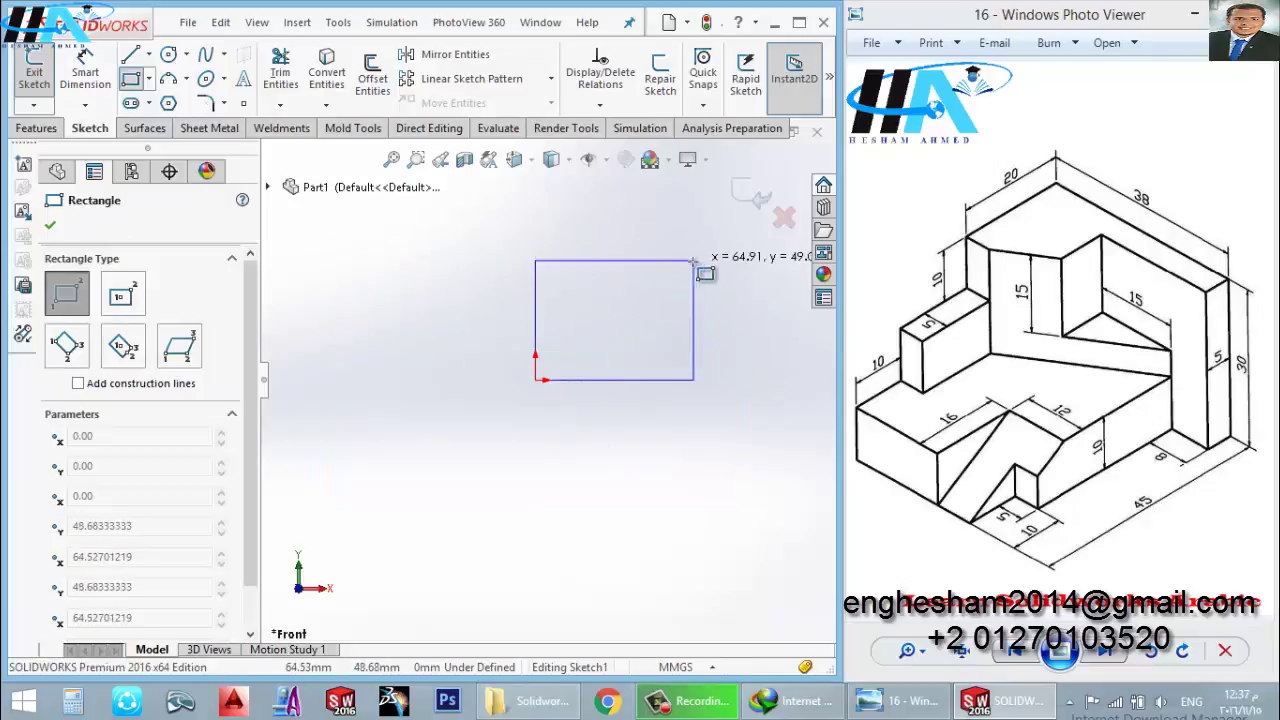
left_click(585, 335)
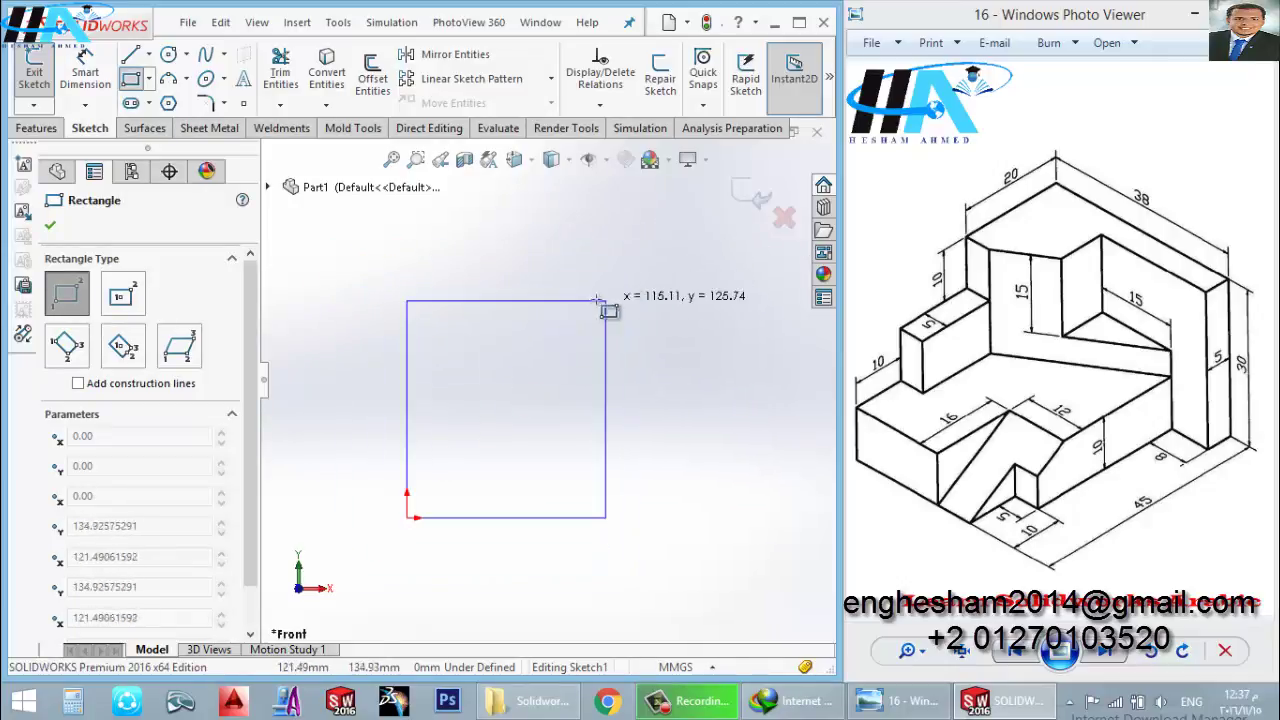
left_click(699, 300)
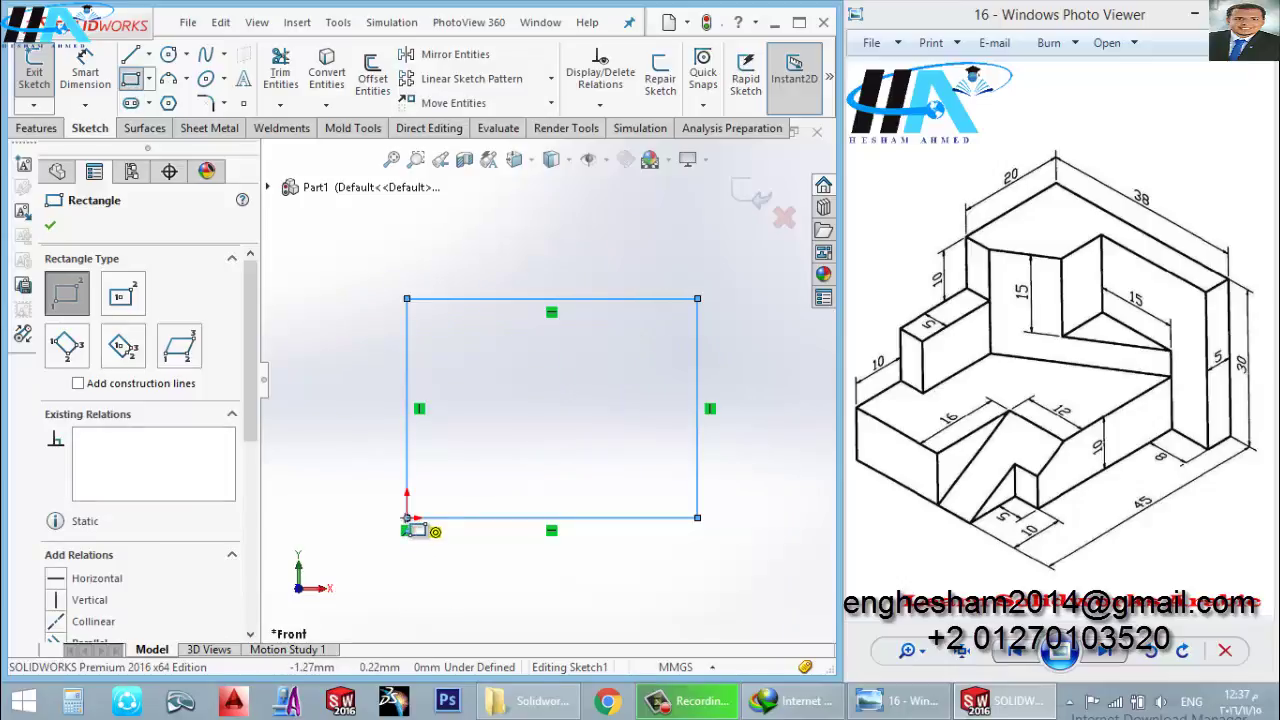
left_click(407, 518)
left_click(512, 455)
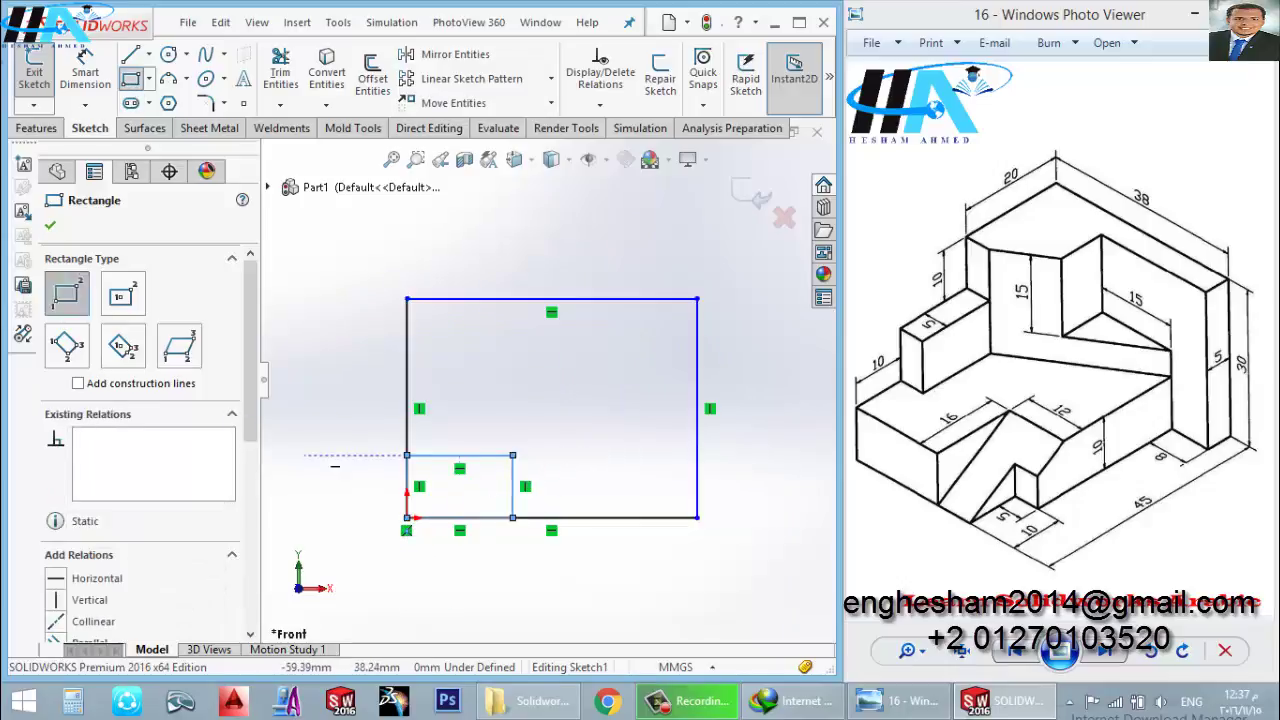
left_click(130, 70)
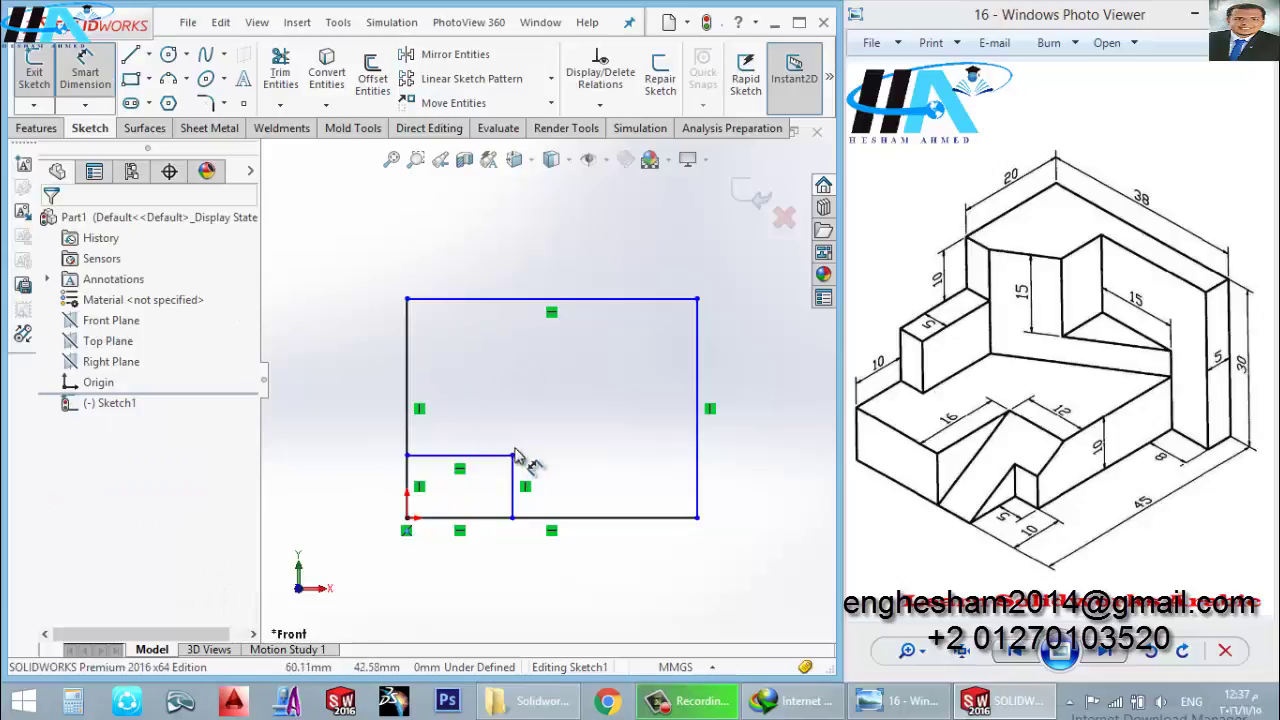
Step: Dimension the large rectangle 40 mm wide and 30 mm tall
left_click(600, 518)
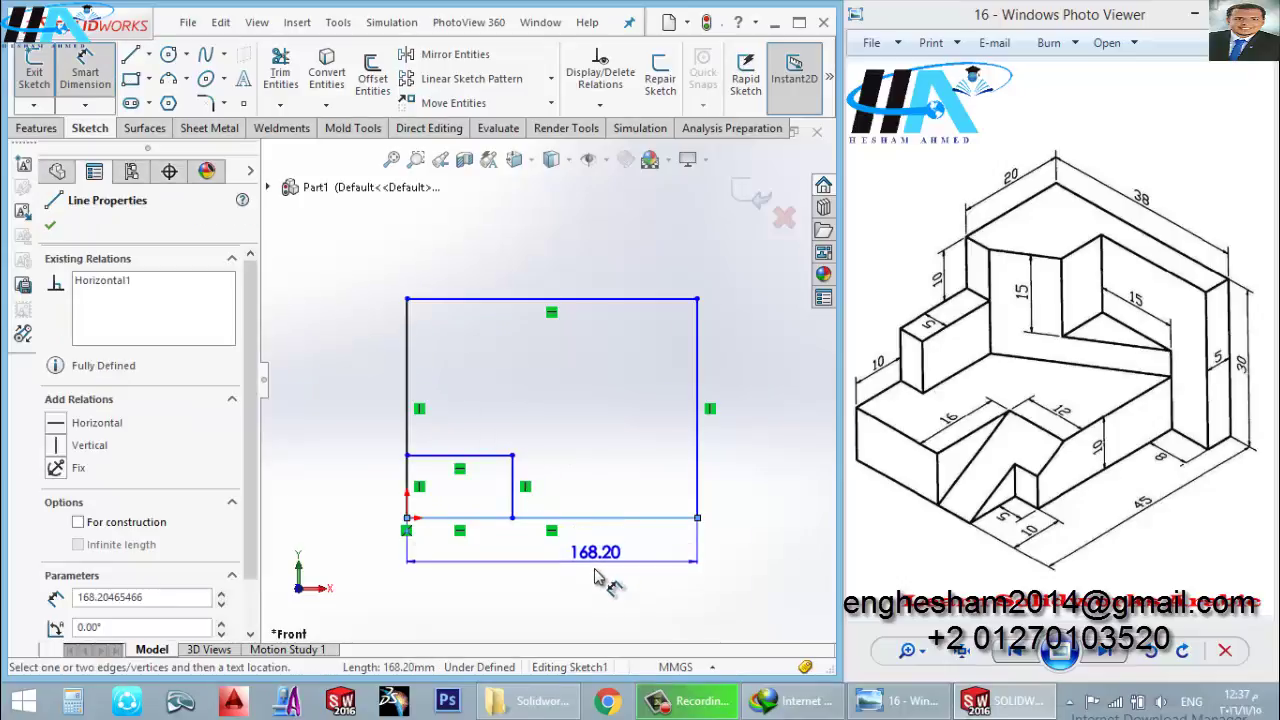
left_click(597, 580)
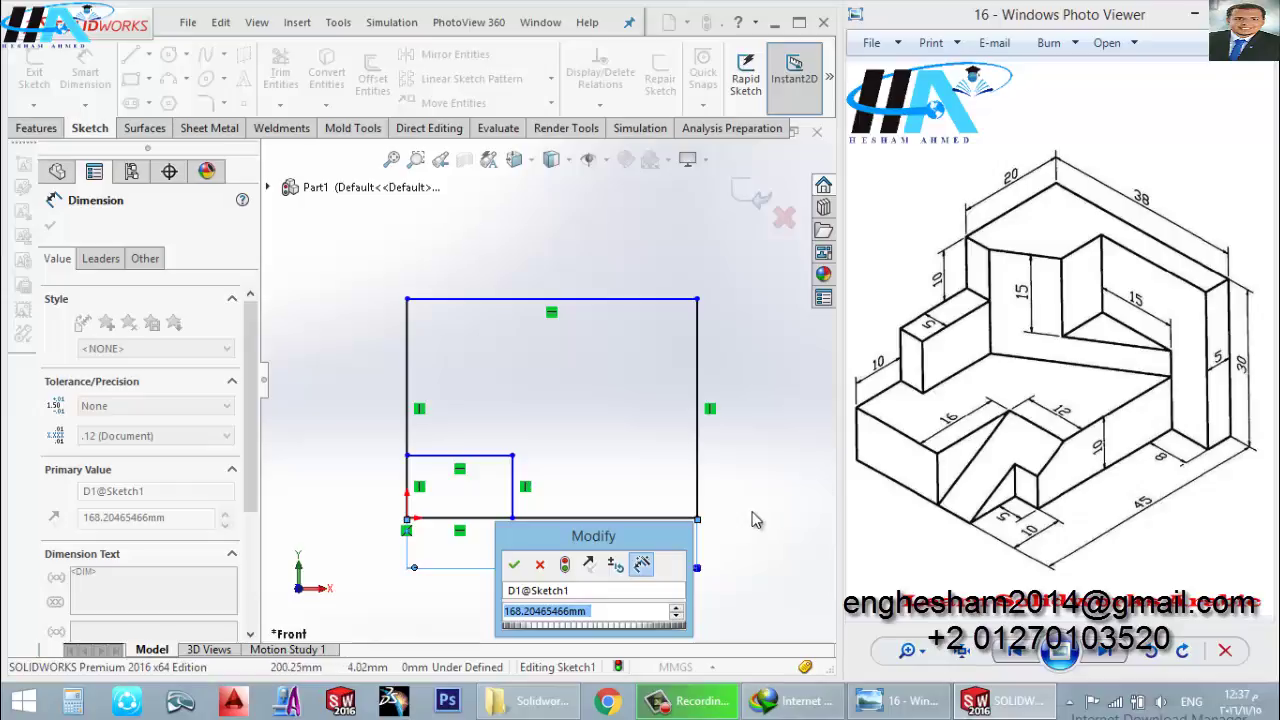
type("40")
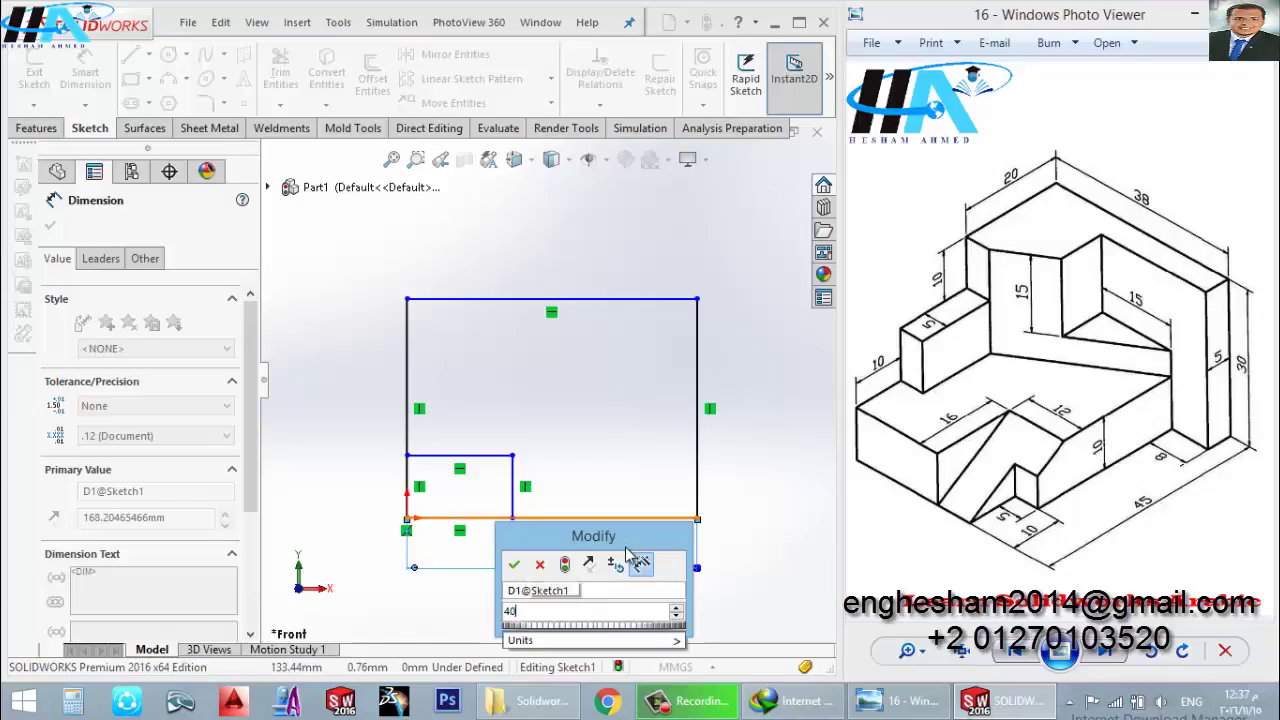
key("Return")
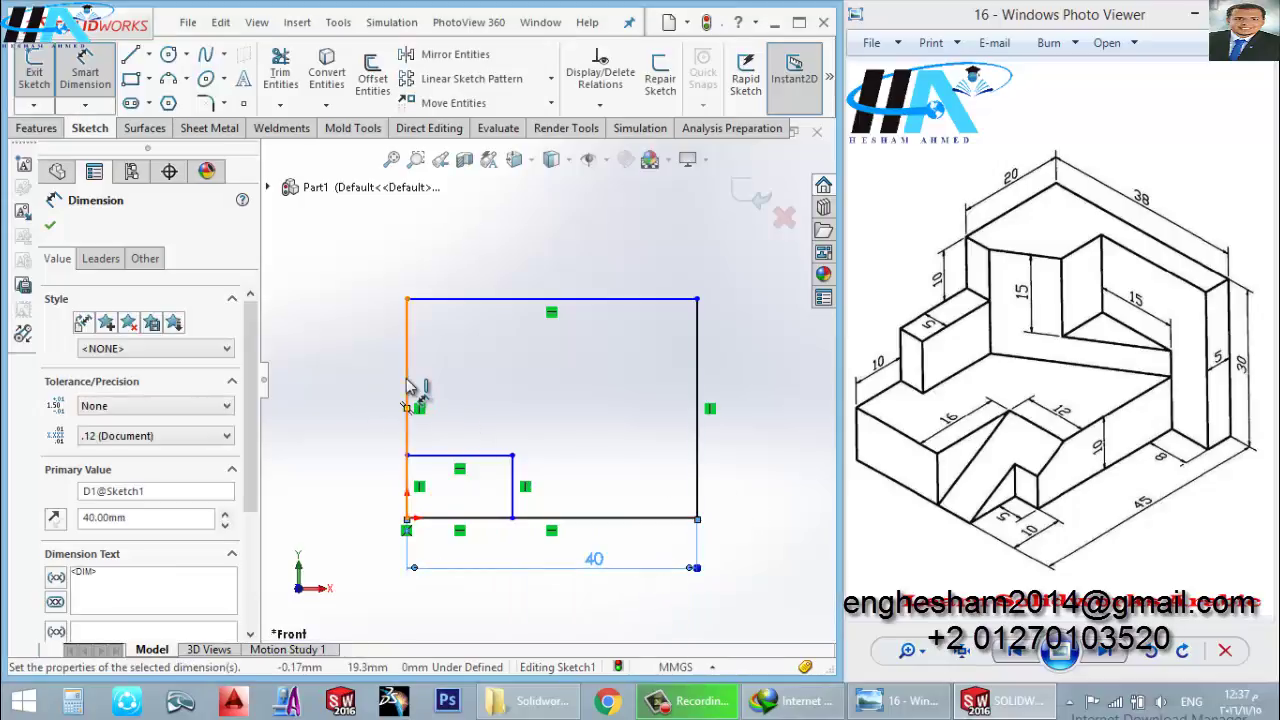
left_click(408, 385)
left_click(345, 400)
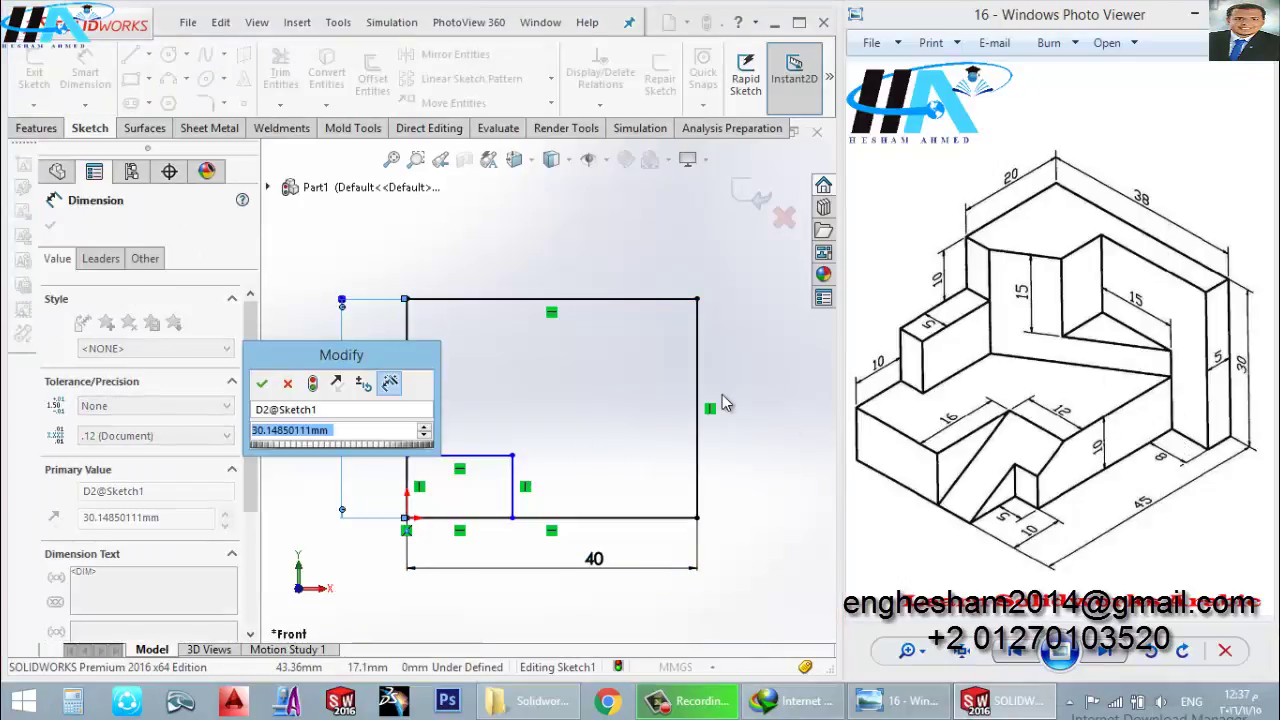
type("30")
key("Return")
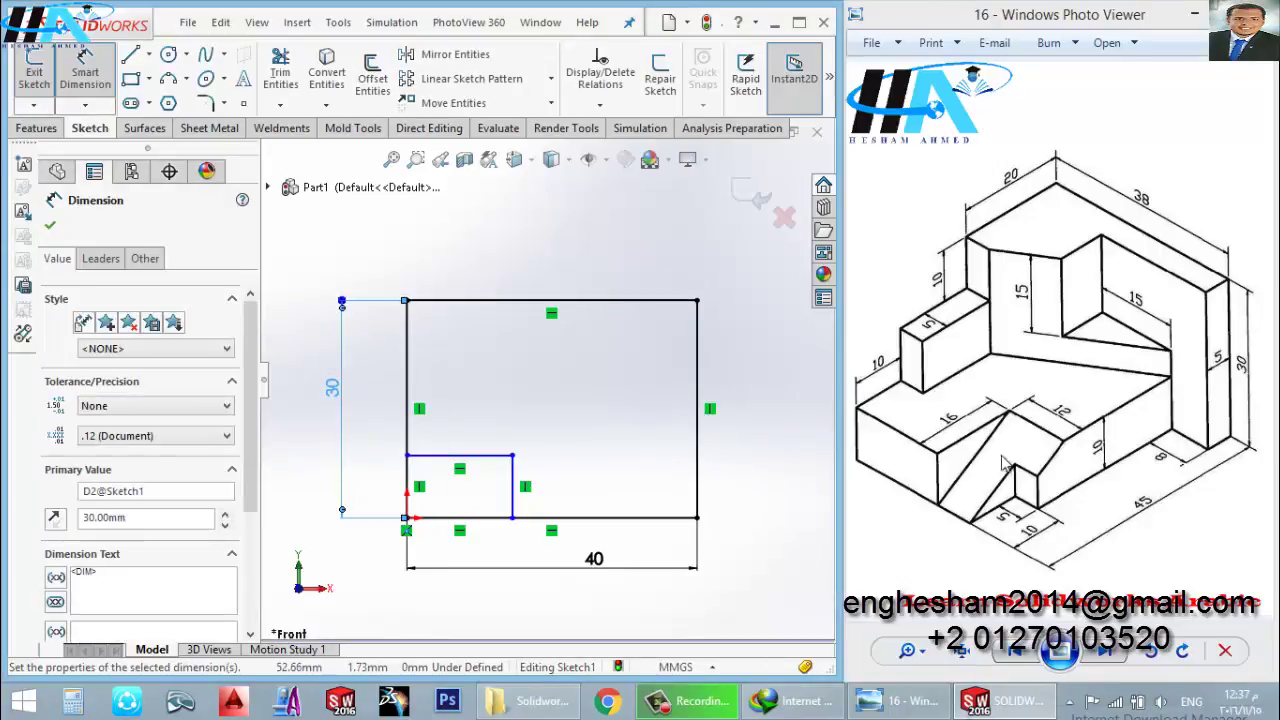
Step: Dimension the small corner rectangle 12 mm tall and 16 mm wide
left_click_drag(514, 486, 575, 488)
left_click(561, 478)
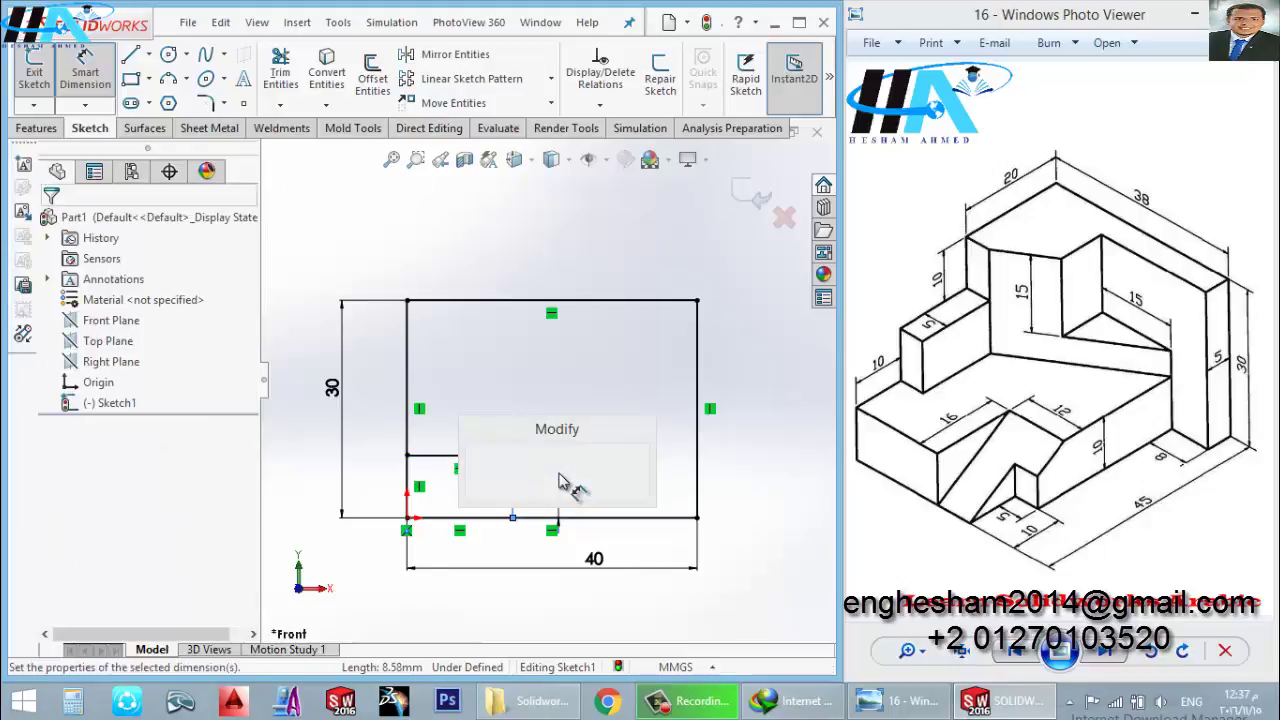
type("12")
key("Return")
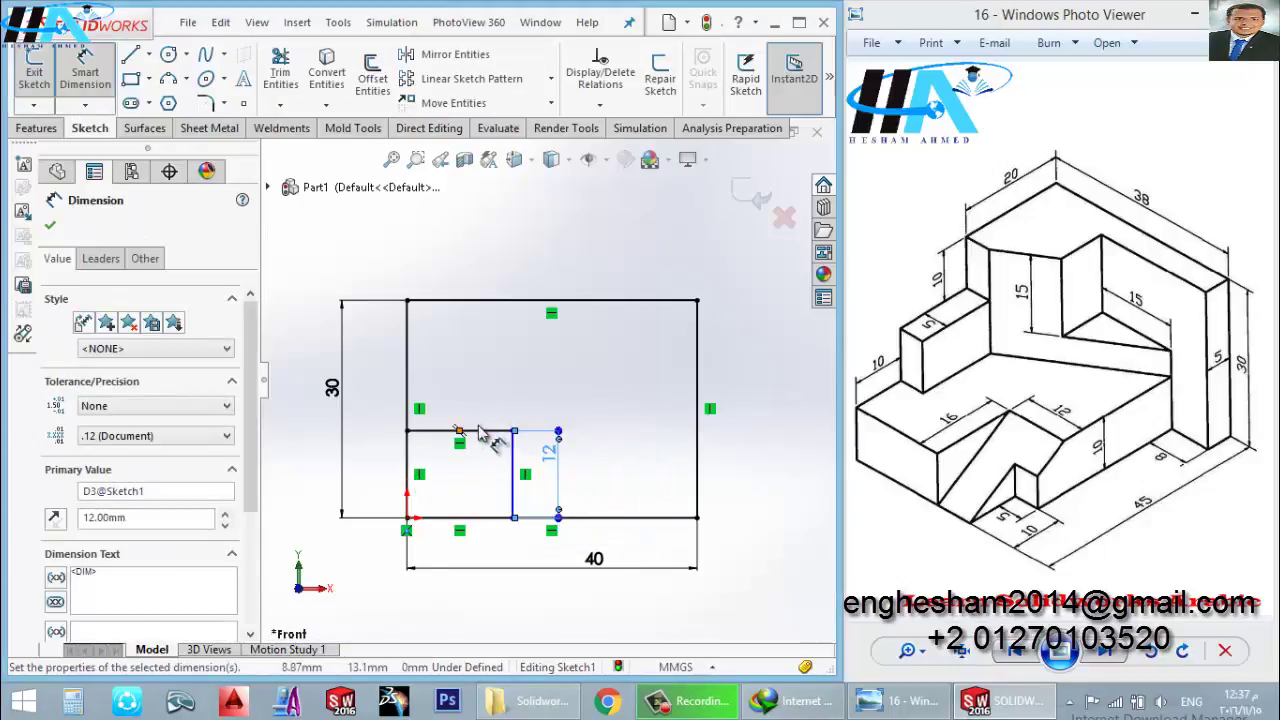
left_click_drag(490, 430, 493, 405)
left_click(491, 406)
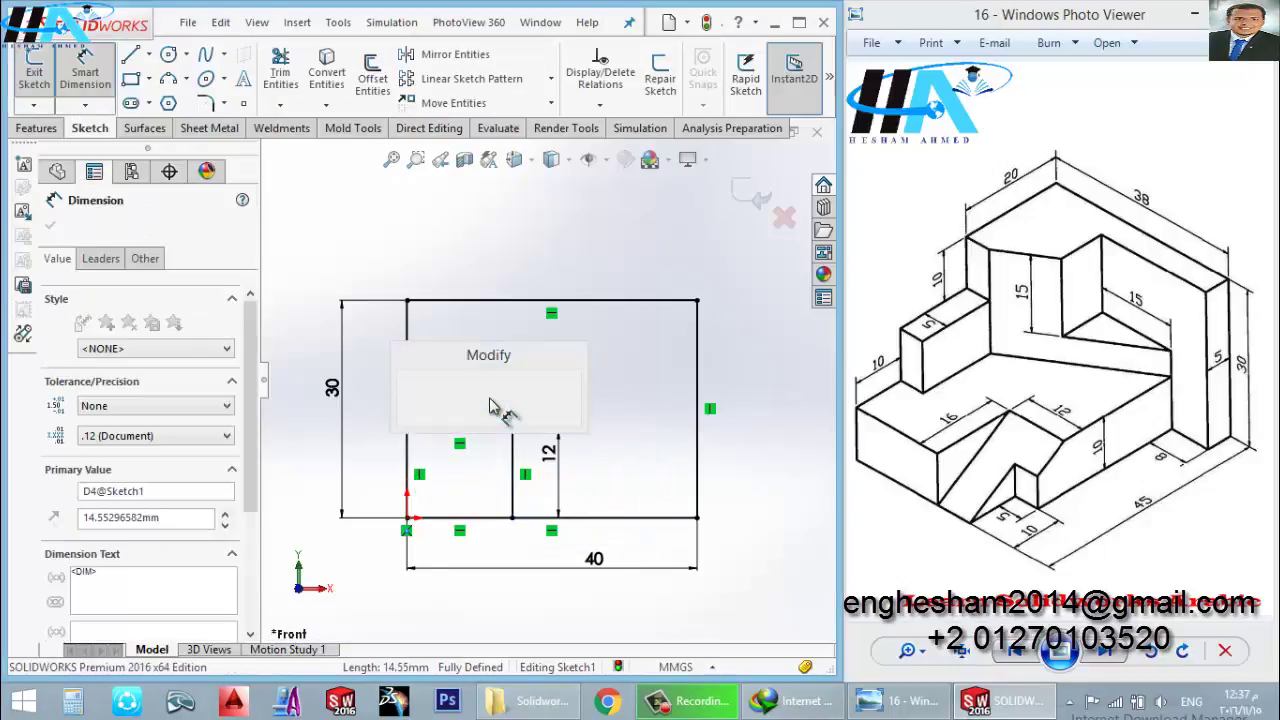
type("16")
key("Return")
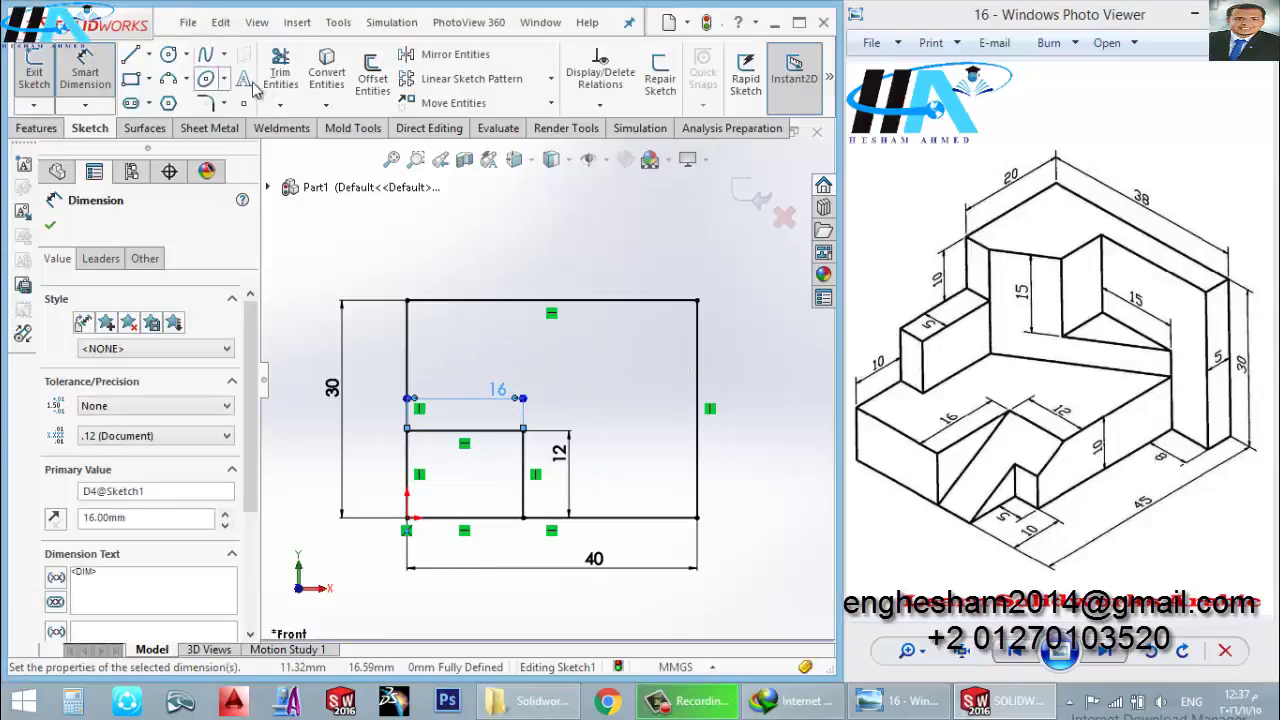
Step: Power-trim the lower-left lines so the sketch becomes an L-shaped outline
left_click(280, 72)
left_click_drag(477, 542, 385, 495)
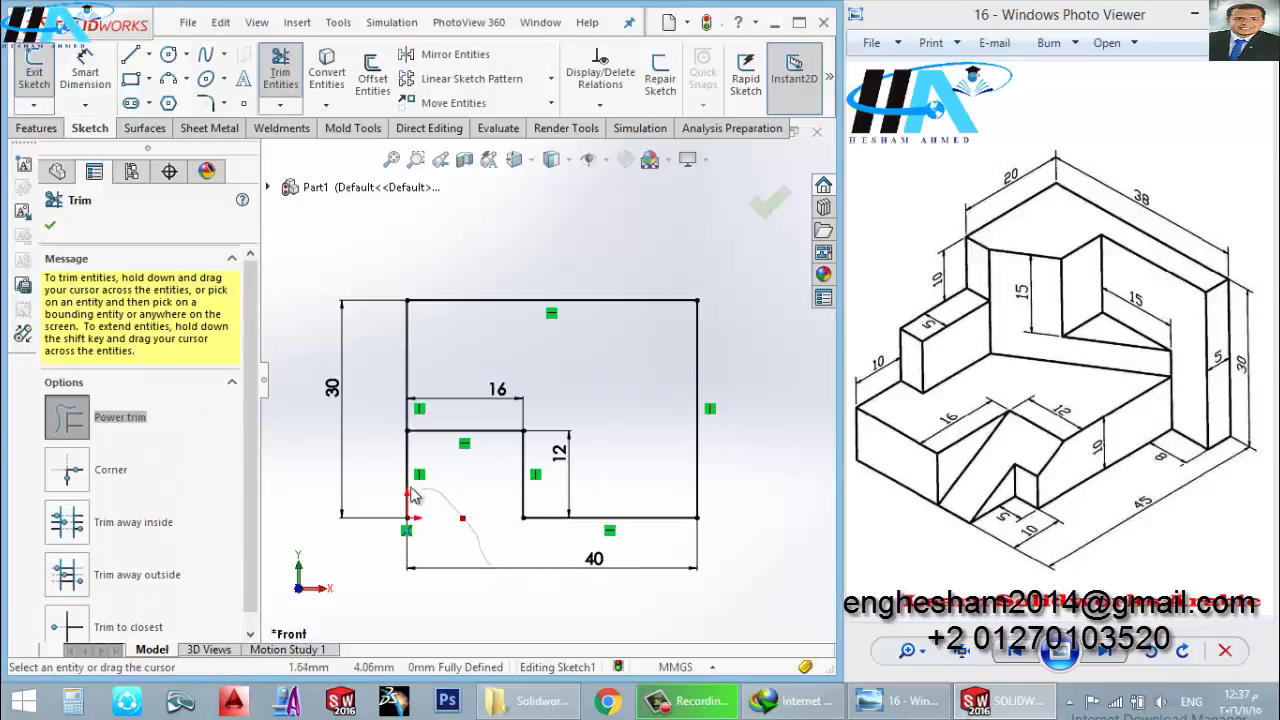
left_click(37, 82)
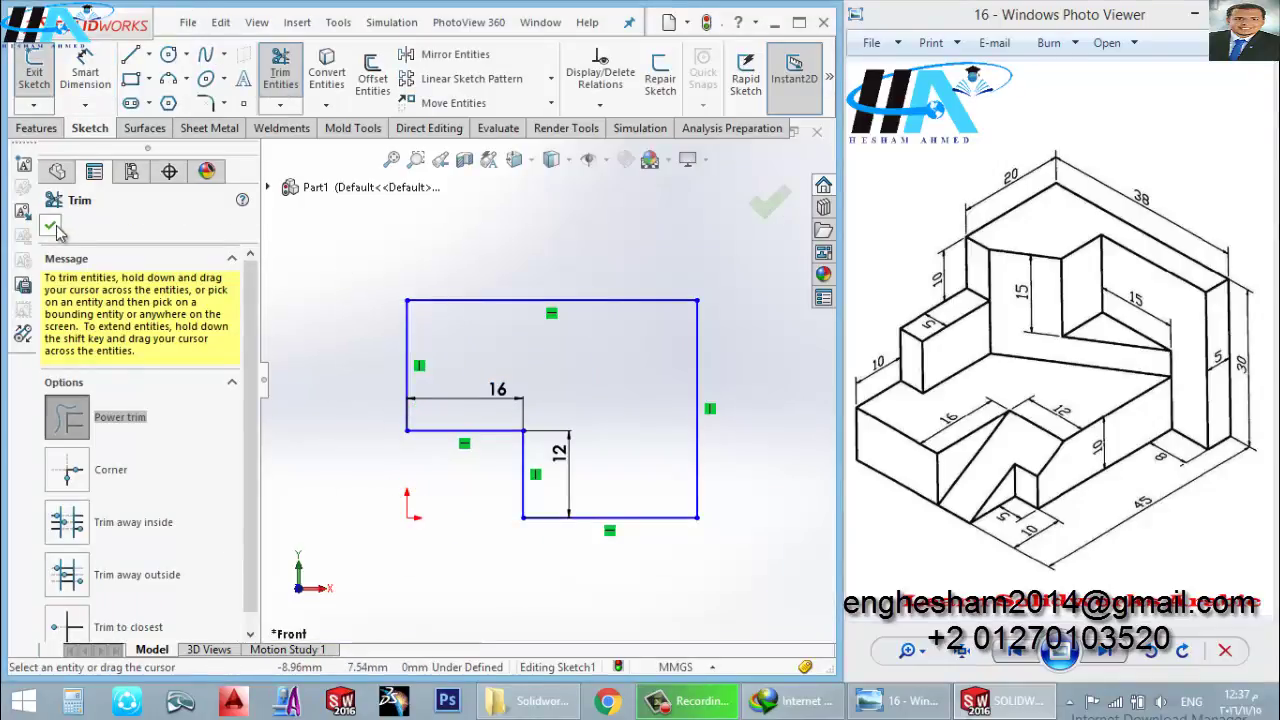
Step: Exit the sketch and extrude the L outline 10 mm as Boss-Extrude1
left_click(34, 85)
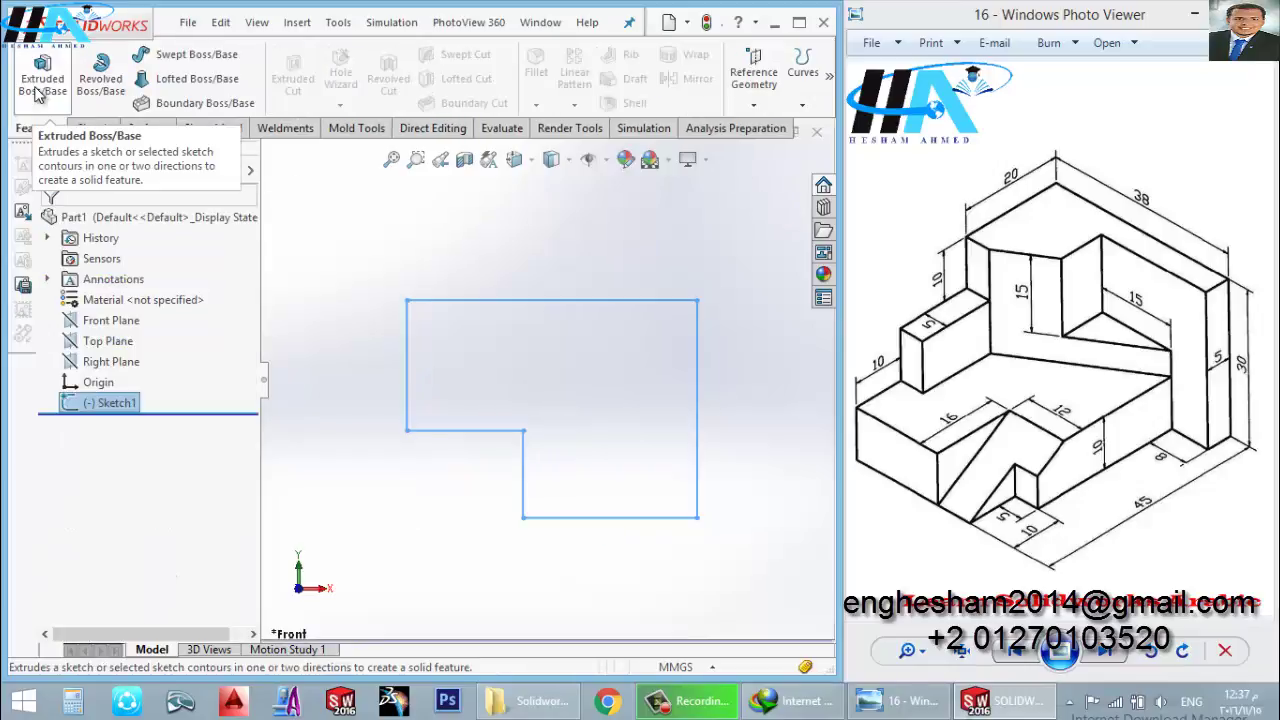
left_click(40, 88)
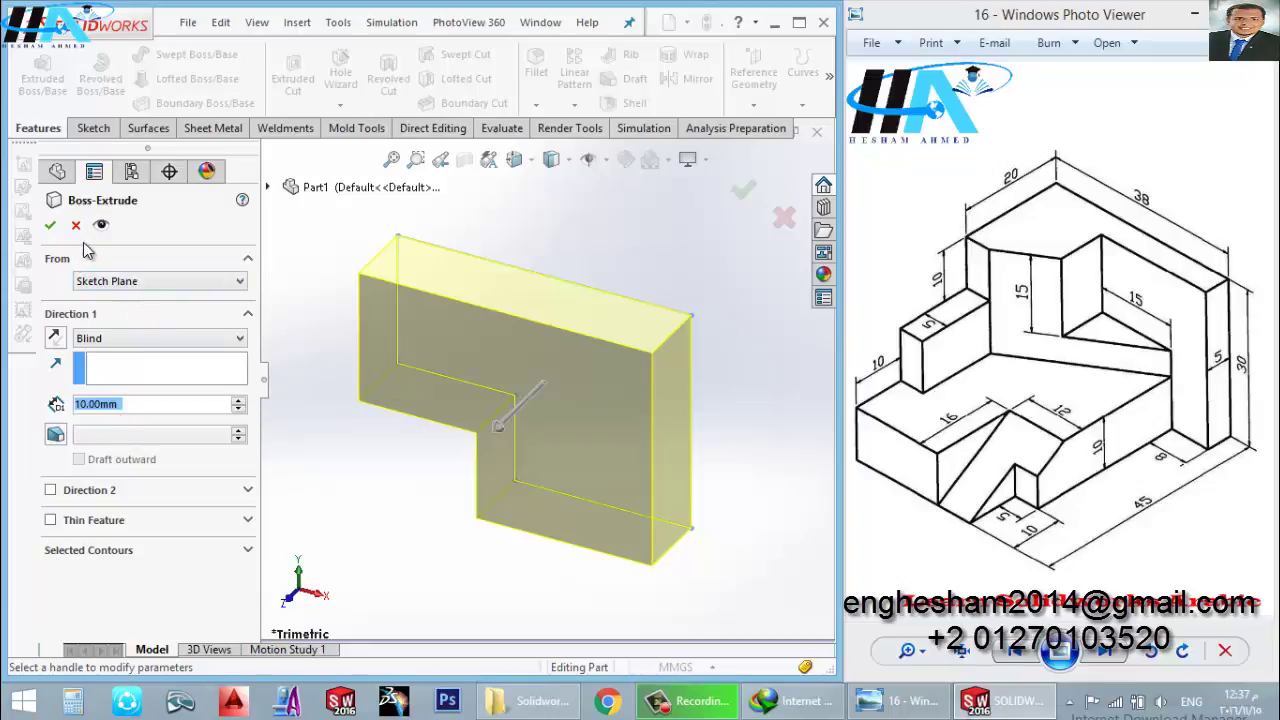
left_click(50, 227)
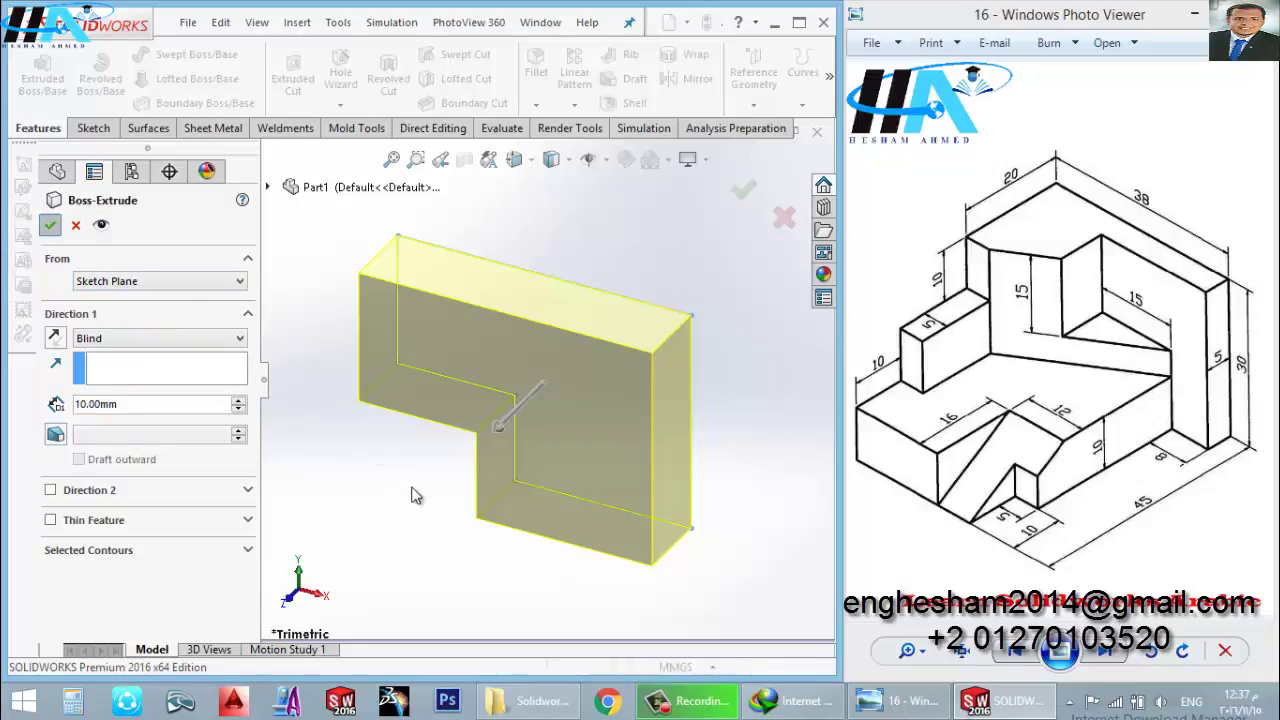
mouse_move(478, 295)
middle_mouse_down()
mouse_move(517, 323)
mouse_move(520, 351)
mouse_move(494, 346)
mouse_move(480, 275)
mouse_move(487, 303)
middle_mouse_up()
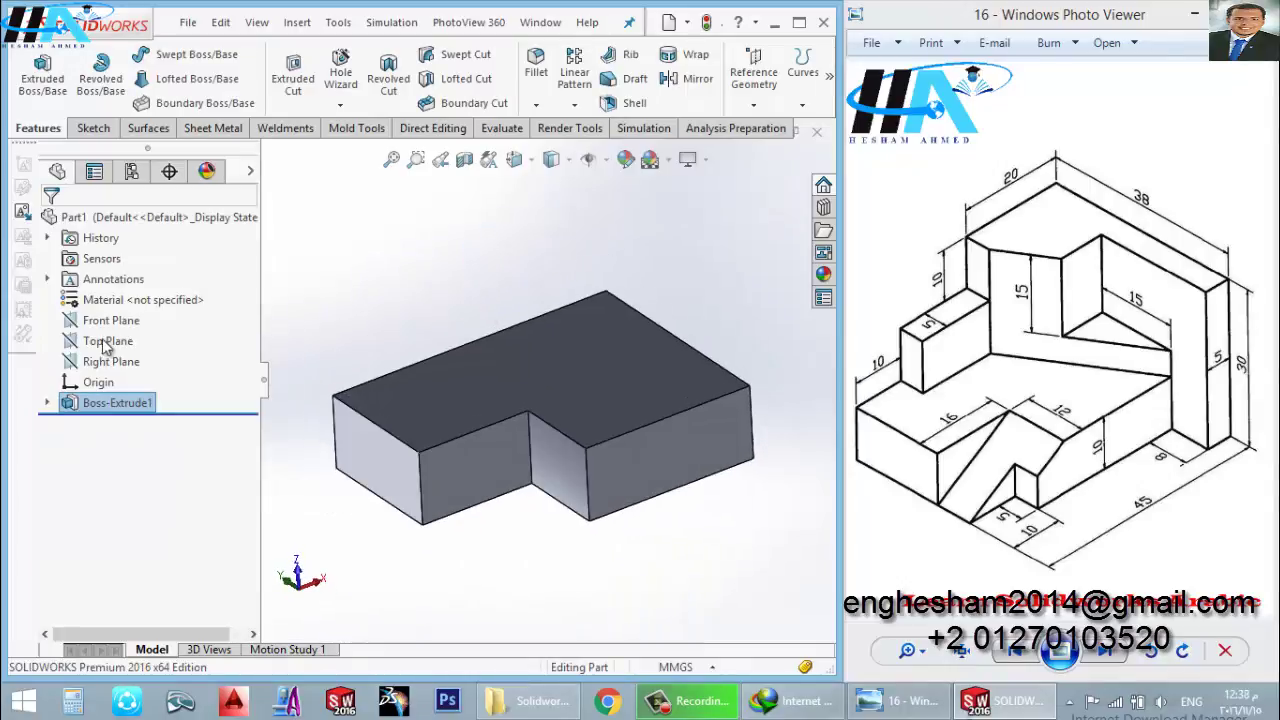
Step: Start a new sketch on the solid's right front face, viewed face-on
middle_click_drag(532, 401, 532, 380, "ctrl")
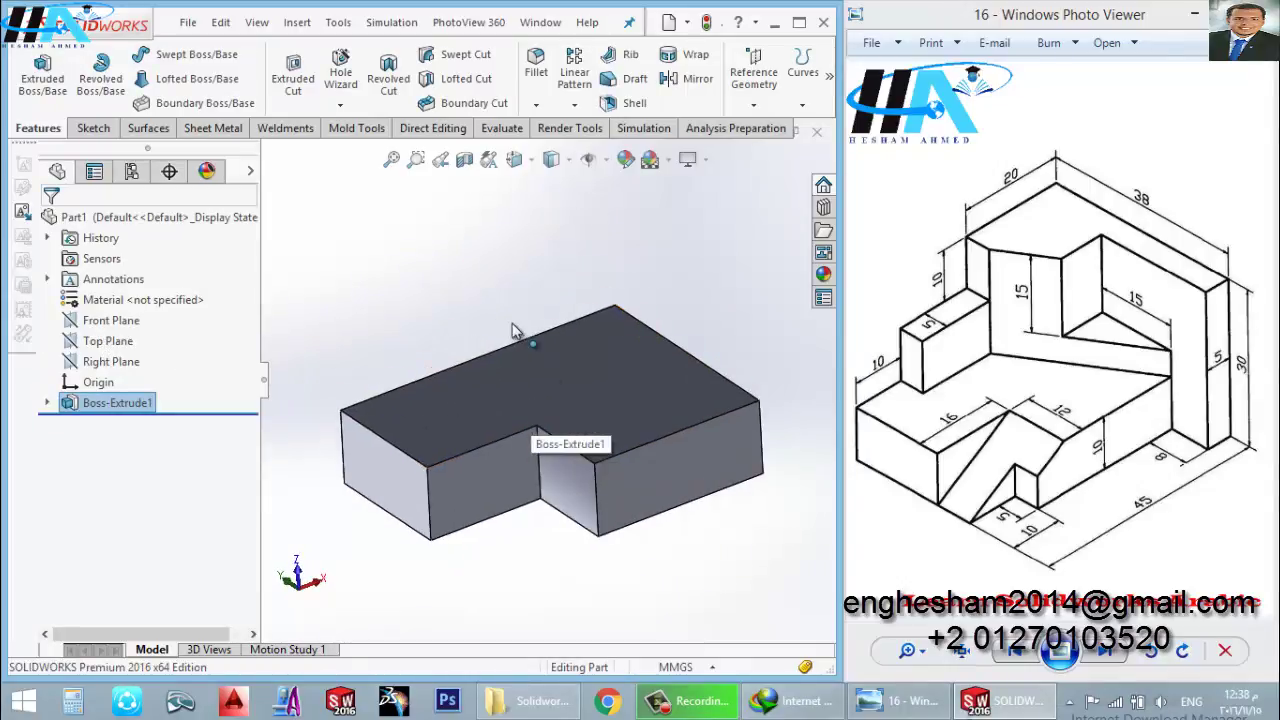
left_click(614, 502)
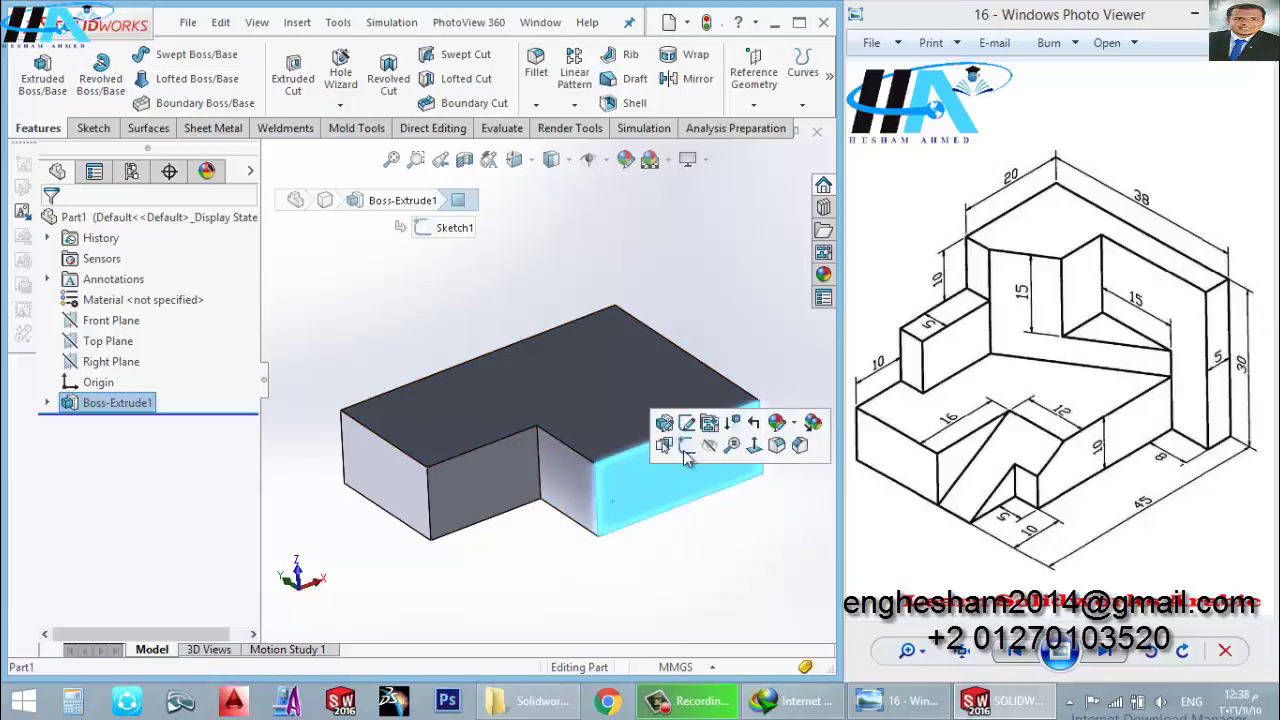
left_click(687, 455)
key("space")
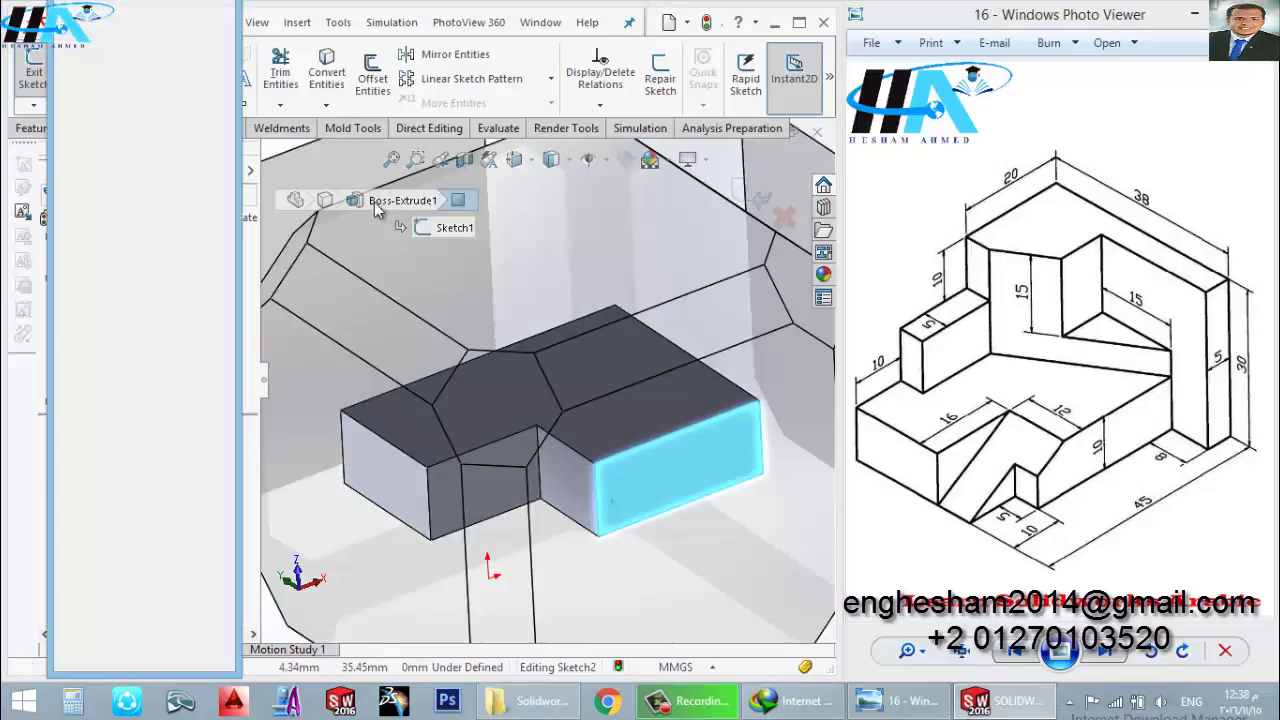
left_click(223, 86)
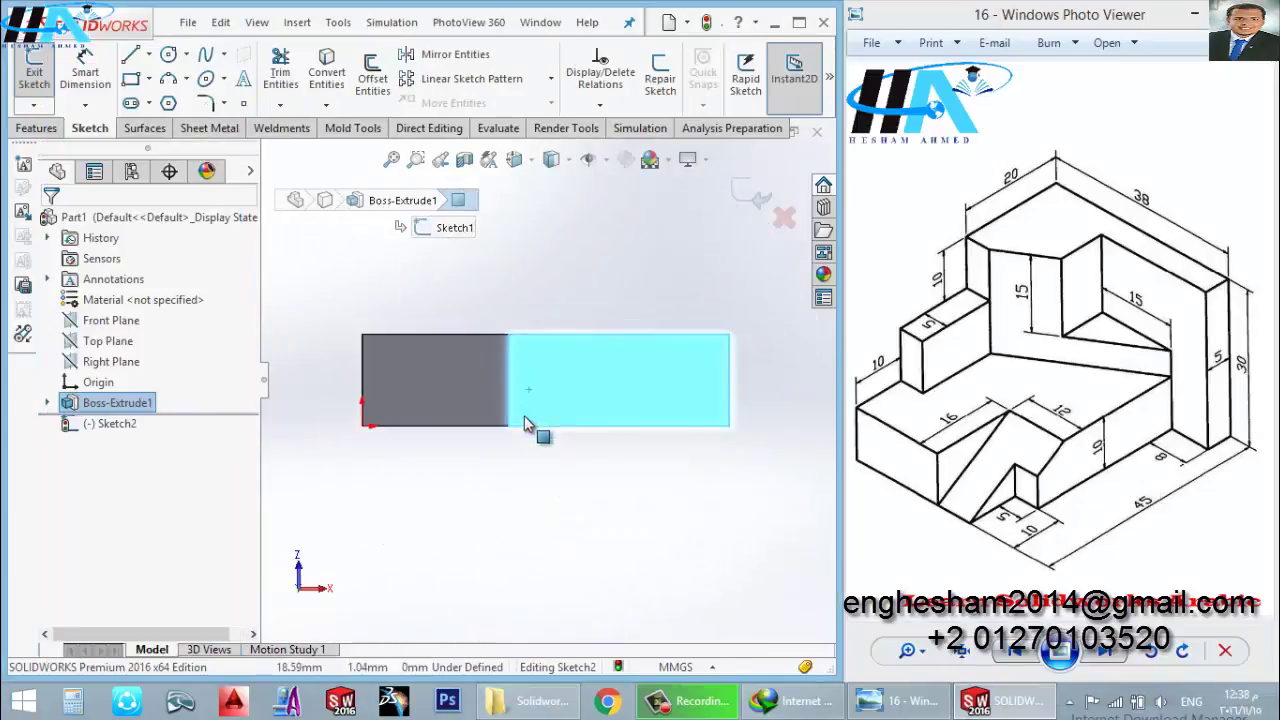
Step: Draw a right triangle from the top midpoint to the bottom-left corner with a 16 mm base, then exit
left_click(130, 57)
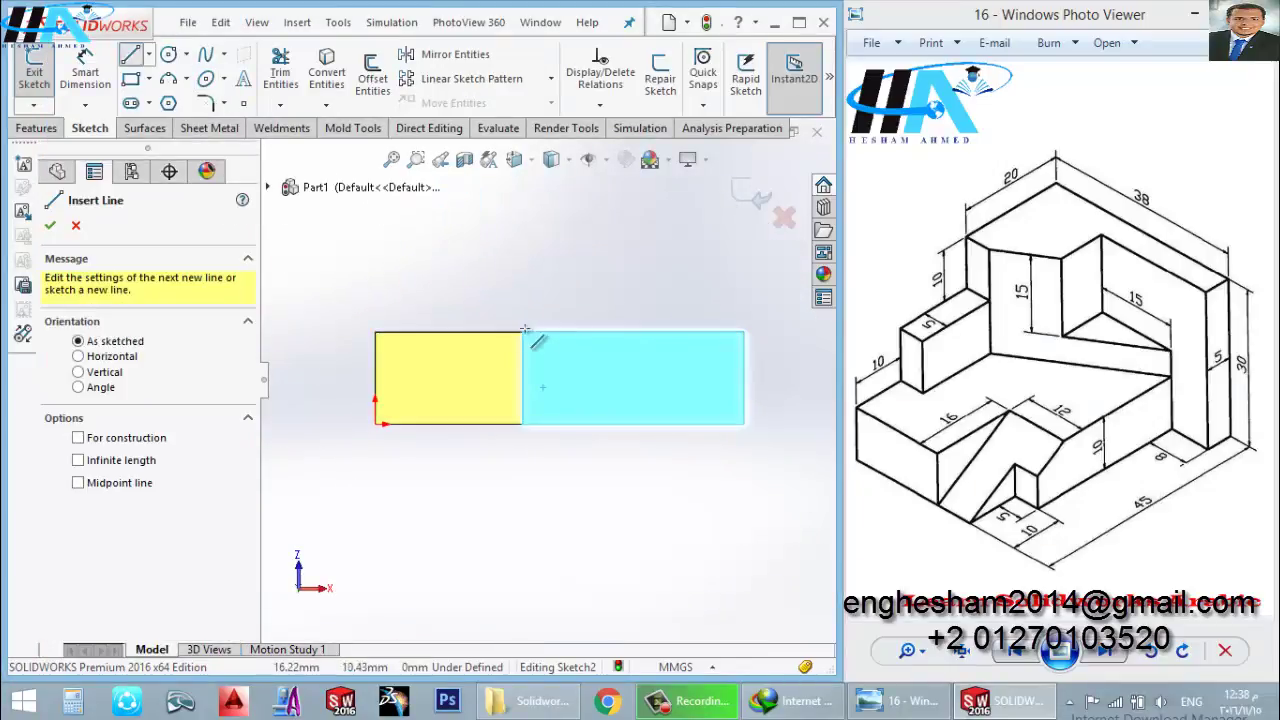
left_click(522, 332)
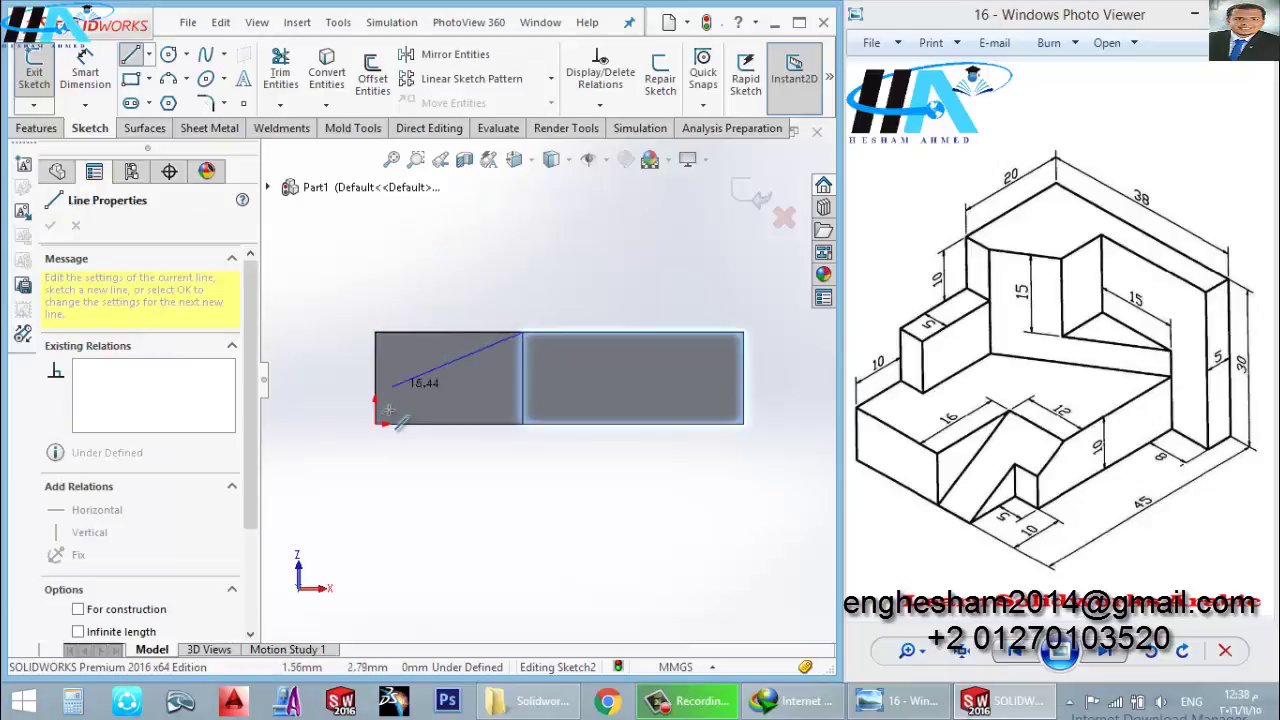
left_click(375, 424)
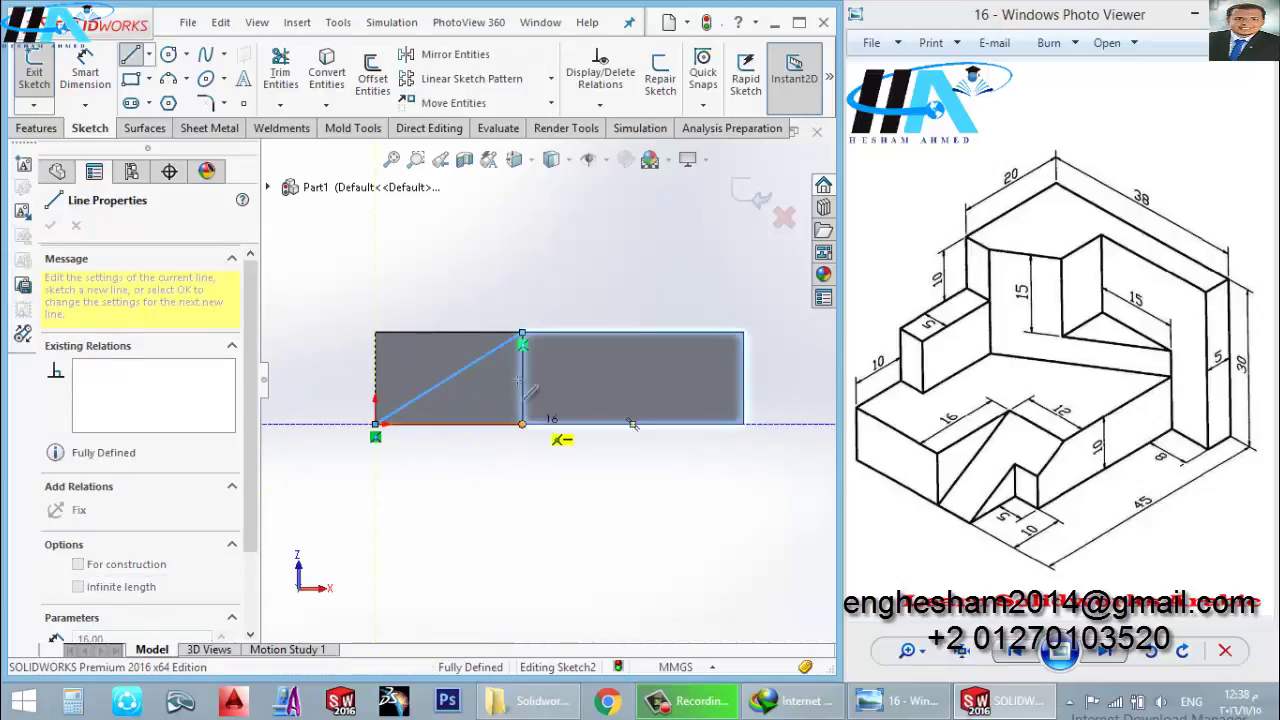
left_click(522, 424)
left_click(522, 332)
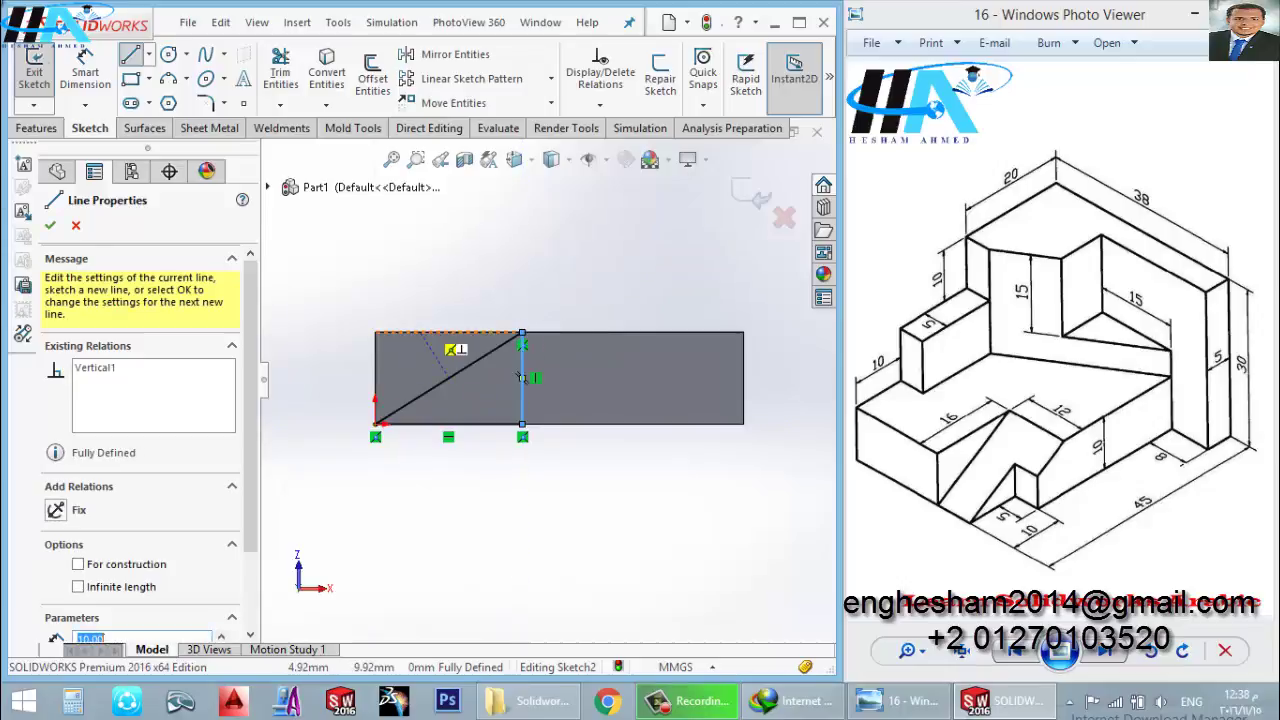
left_click(36, 80)
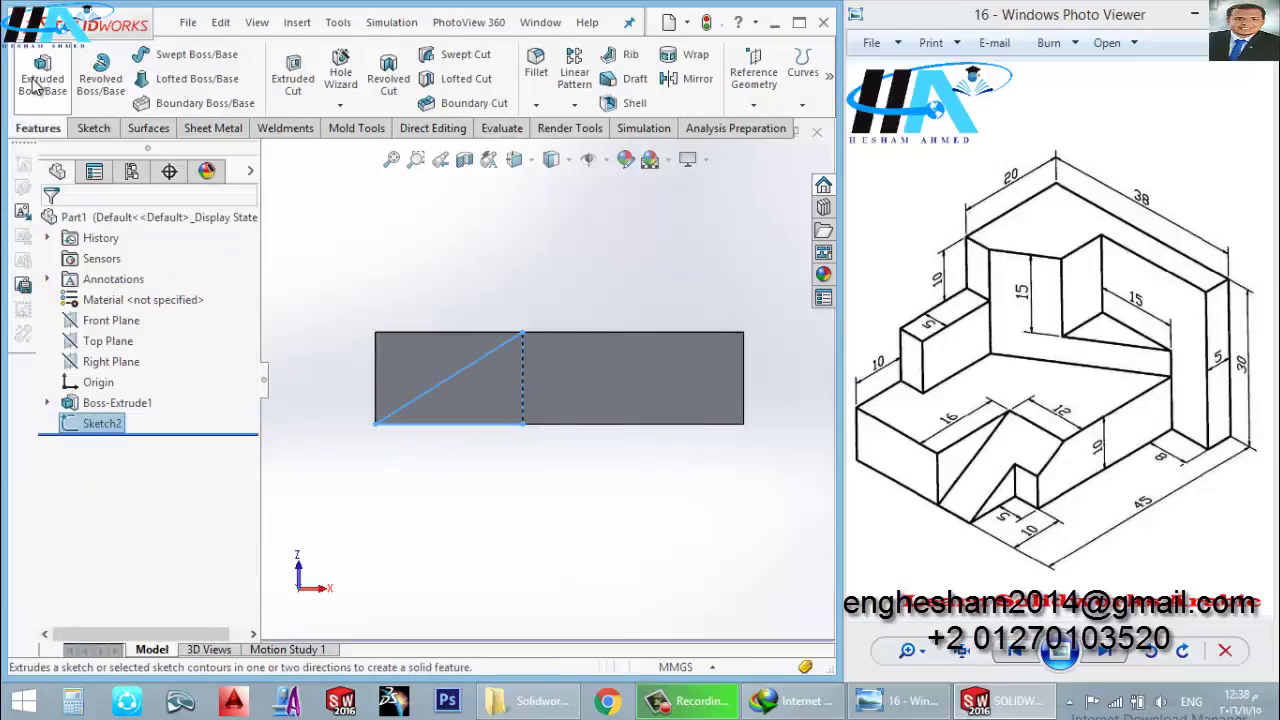
Step: Extrude the triangle sketch 12 mm in the reversed direction, into the block
left_click(38, 80)
middle_click_drag(386, 355, 427, 428)
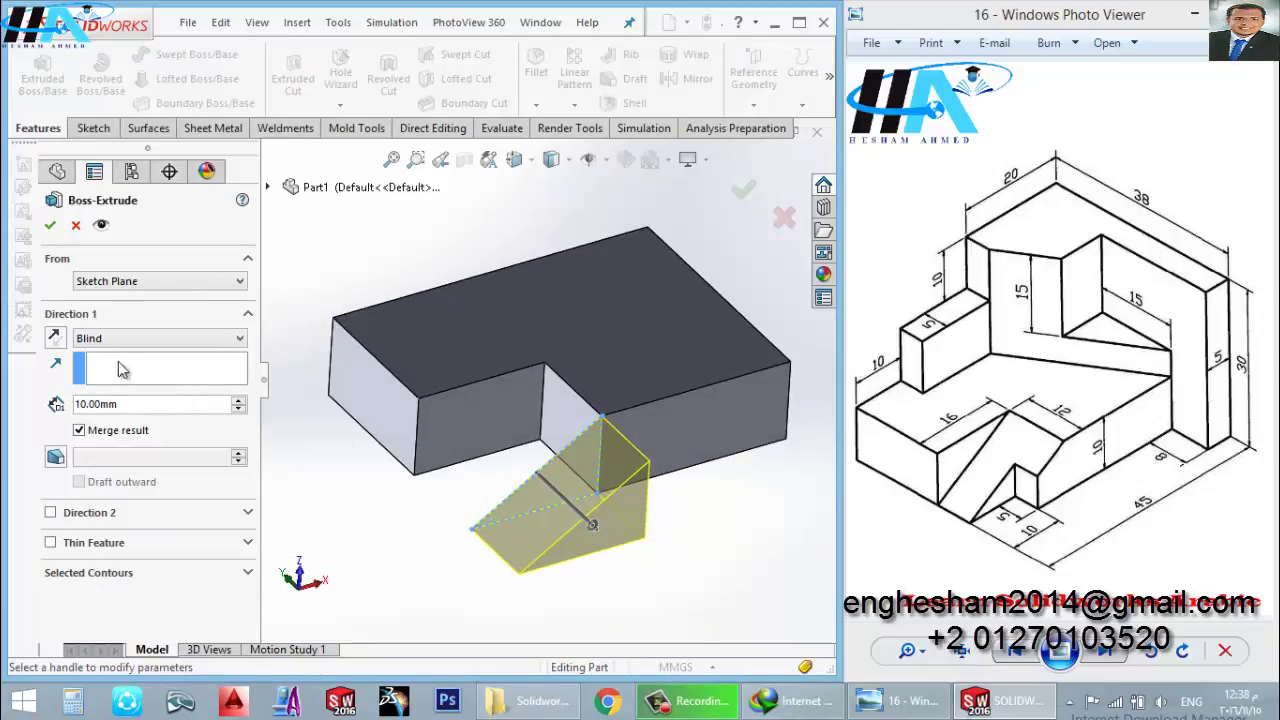
left_click(53, 338)
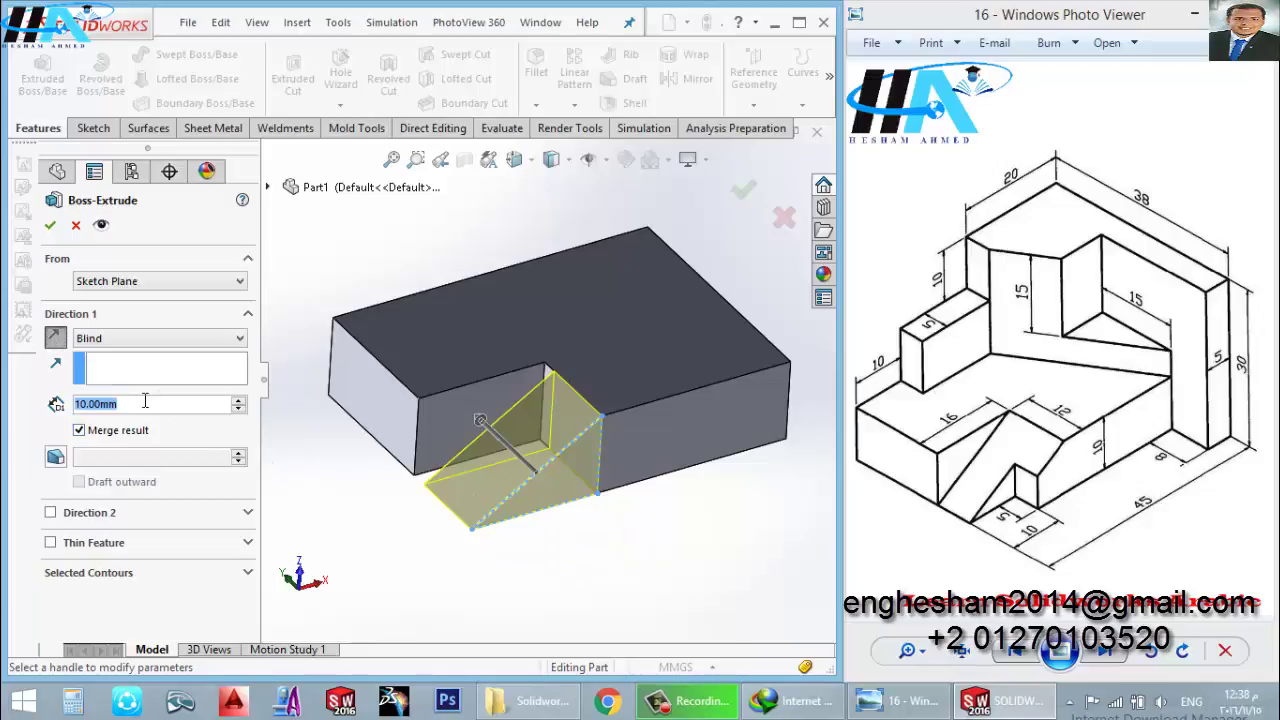
type("12")
key("Return")
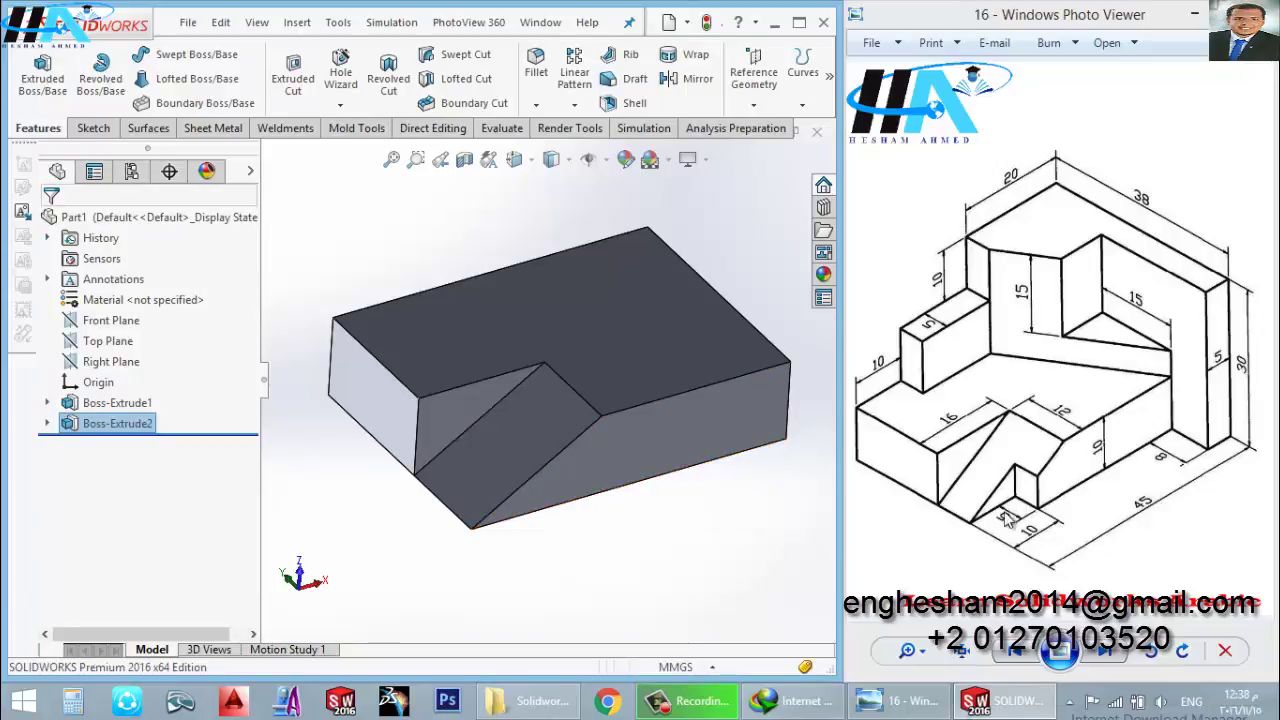
left_click(533, 508)
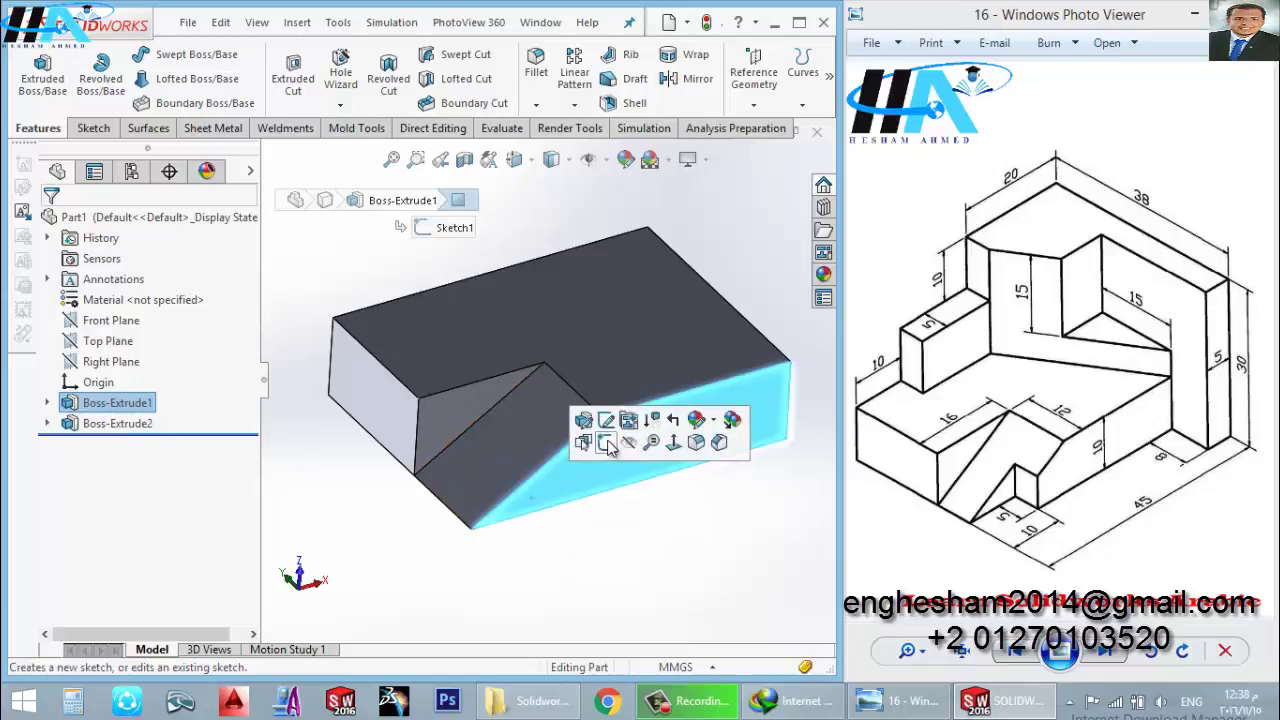
left_click(606, 512)
key("space")
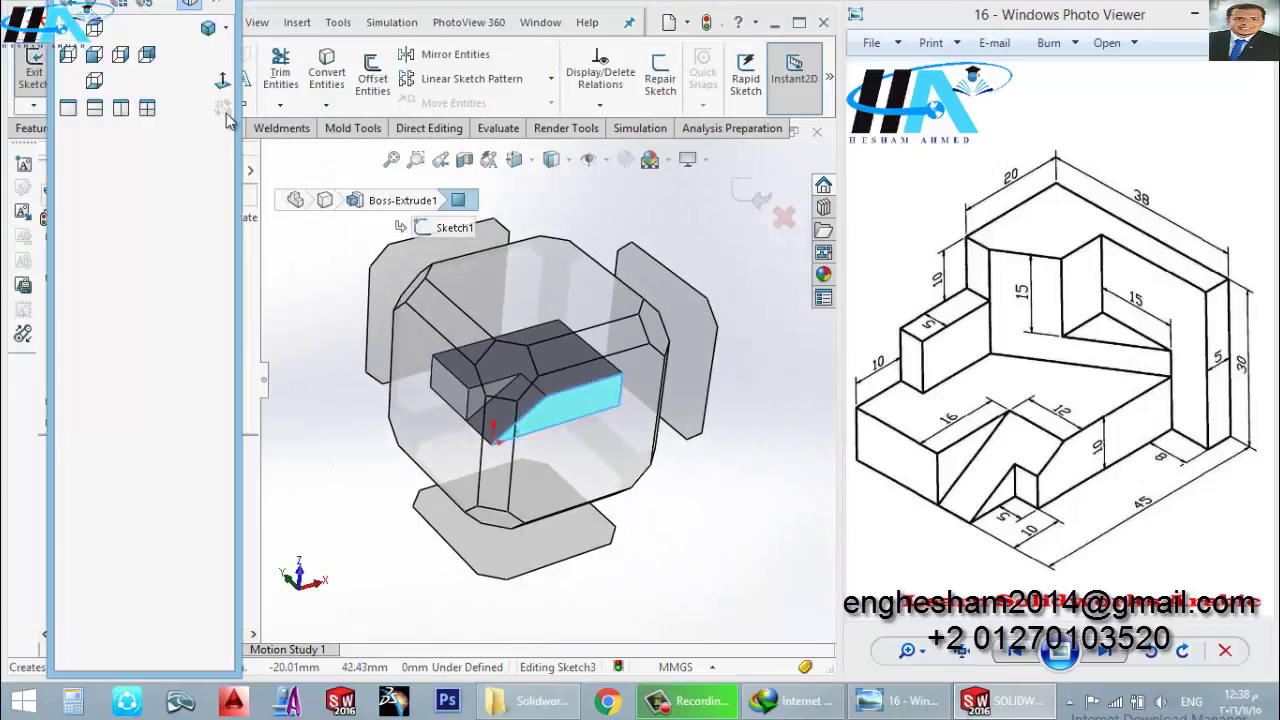
left_click(223, 82)
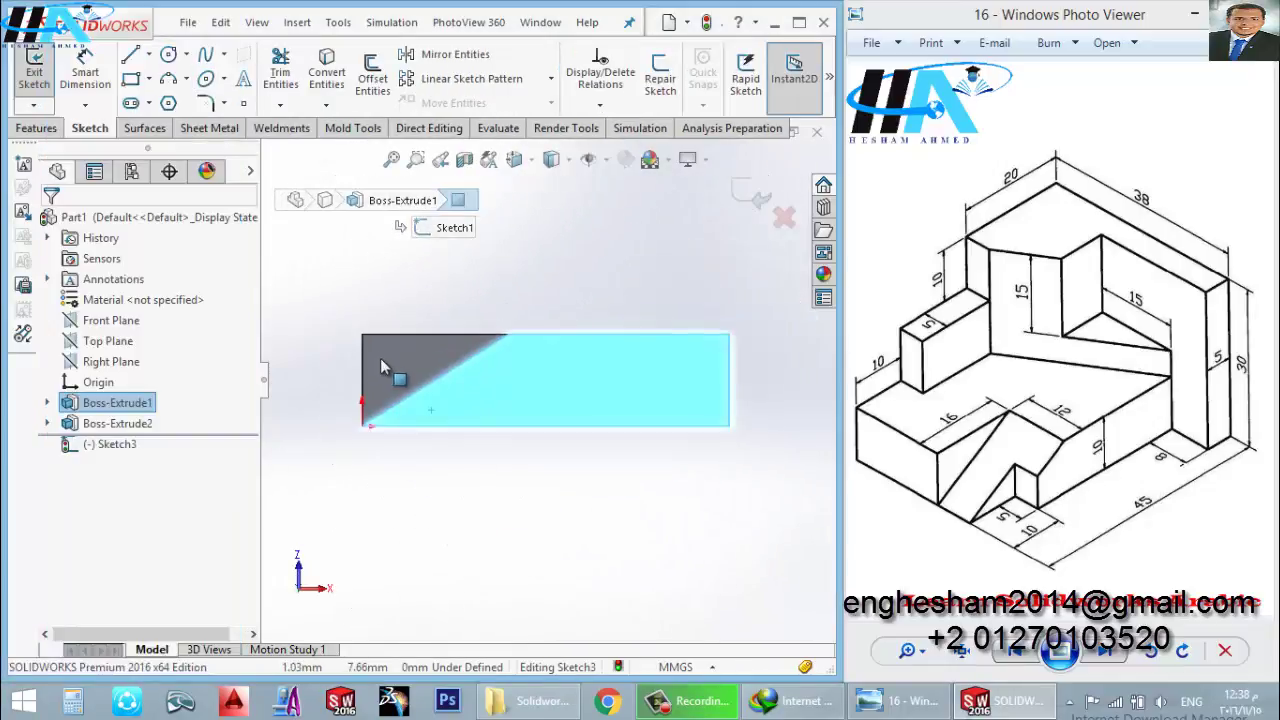
left_click(130, 55)
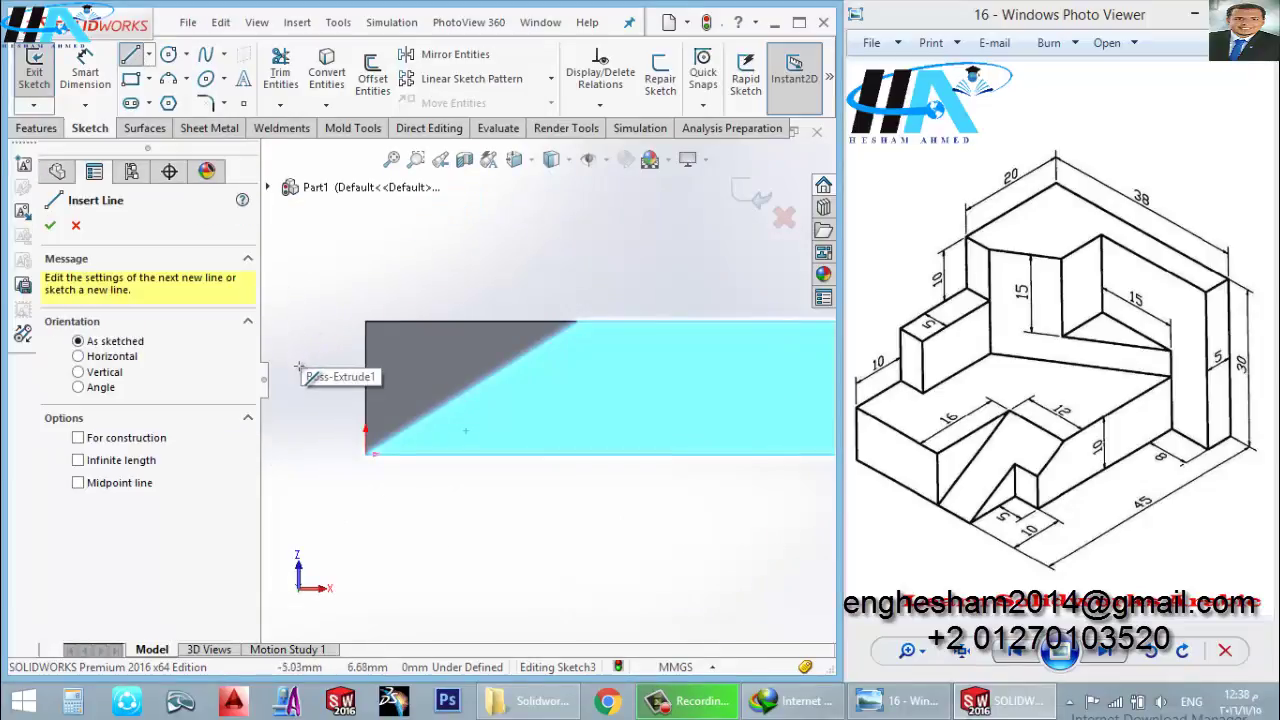
left_click(34, 70)
middle_click_drag(430, 335, 645, 372)
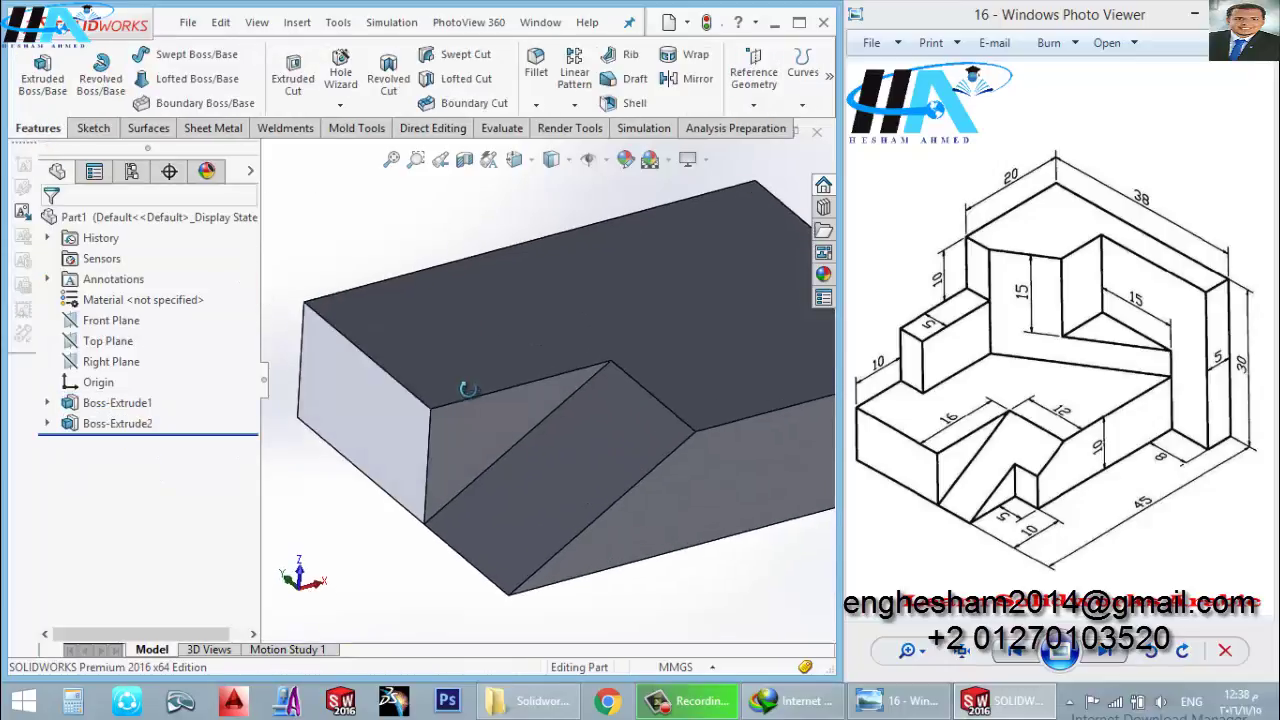
Step: Sketch a small corner rectangle at the origin on the block's top face
left_click(654, 371)
left_click(736, 316)
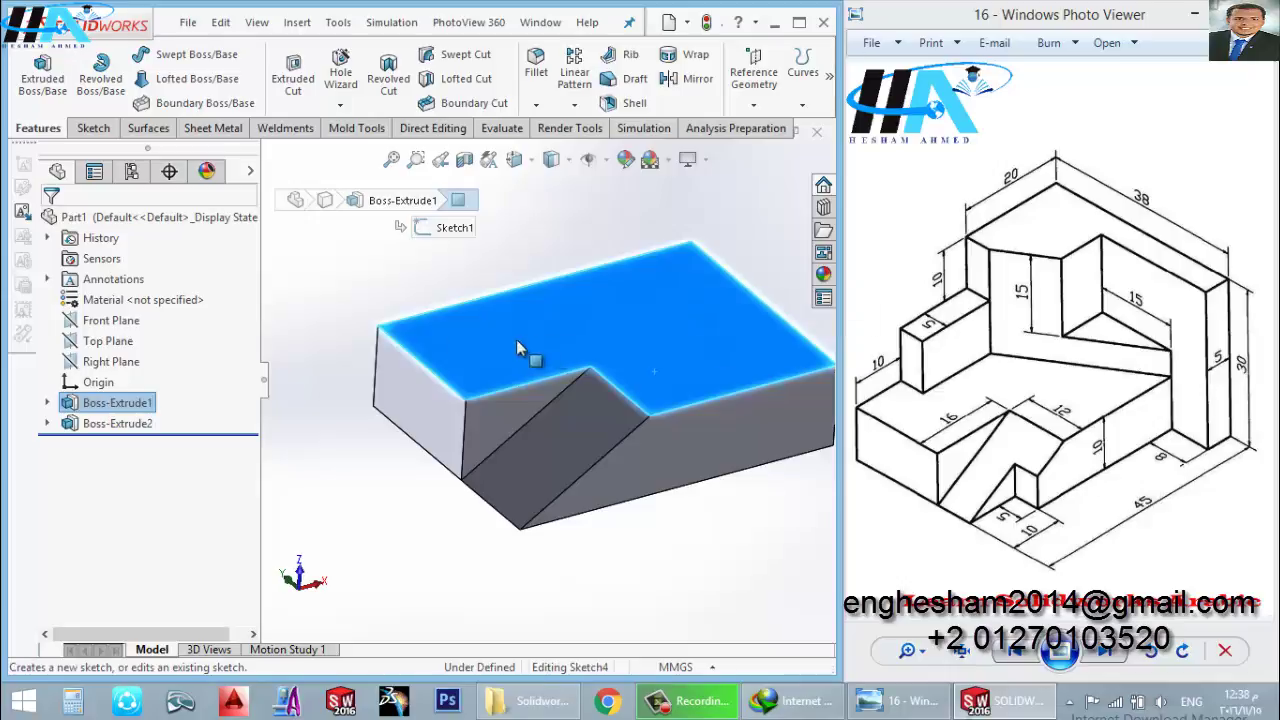
key("space")
left_click(222, 85)
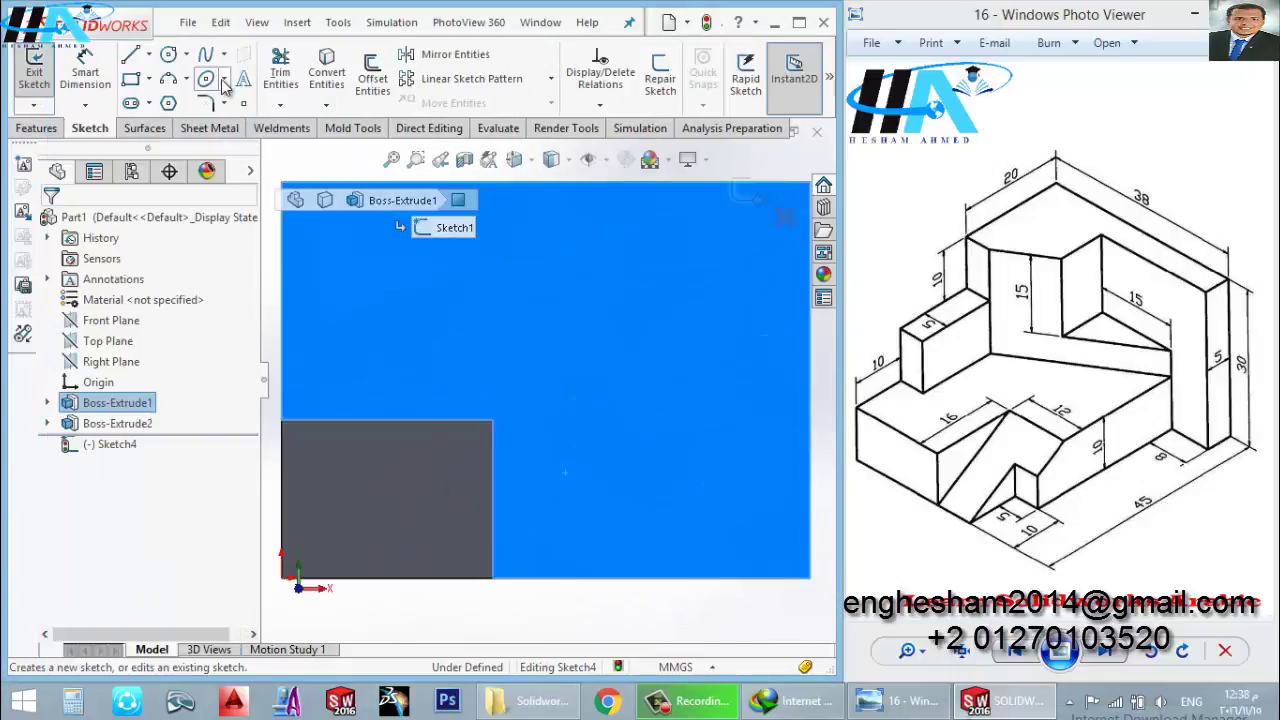
left_click(130, 79)
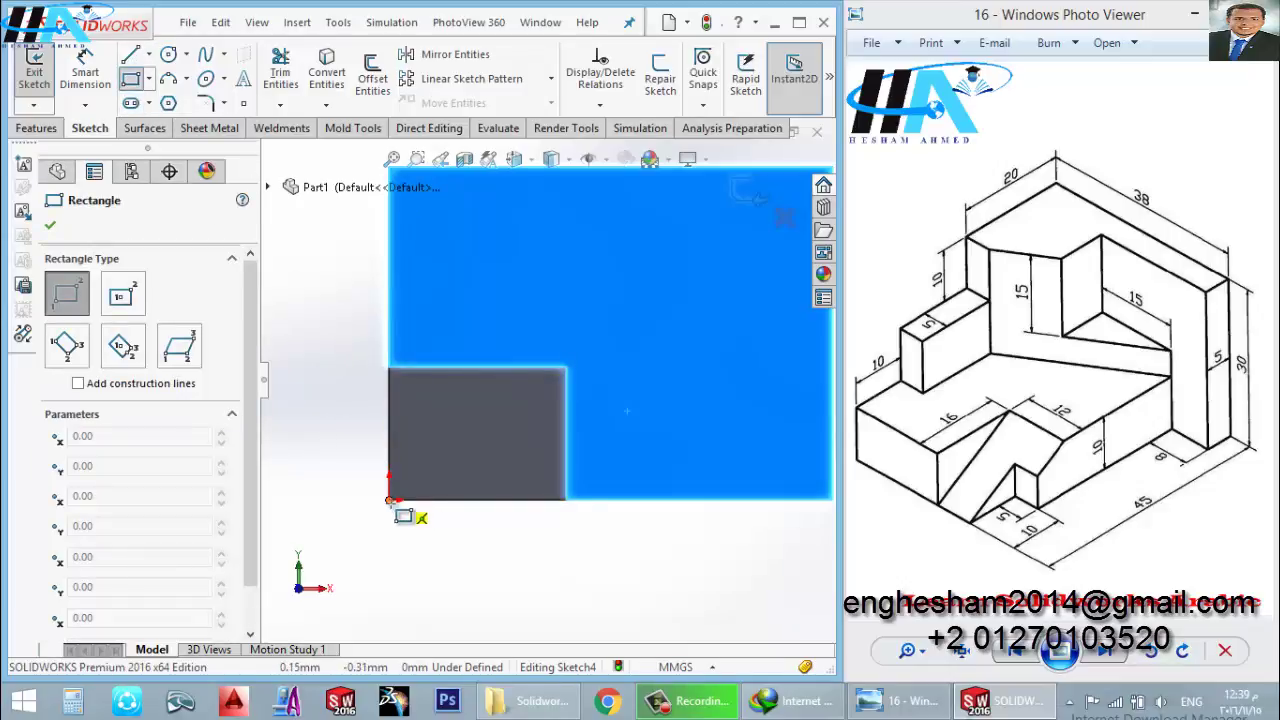
left_click_drag(390, 500, 470, 458)
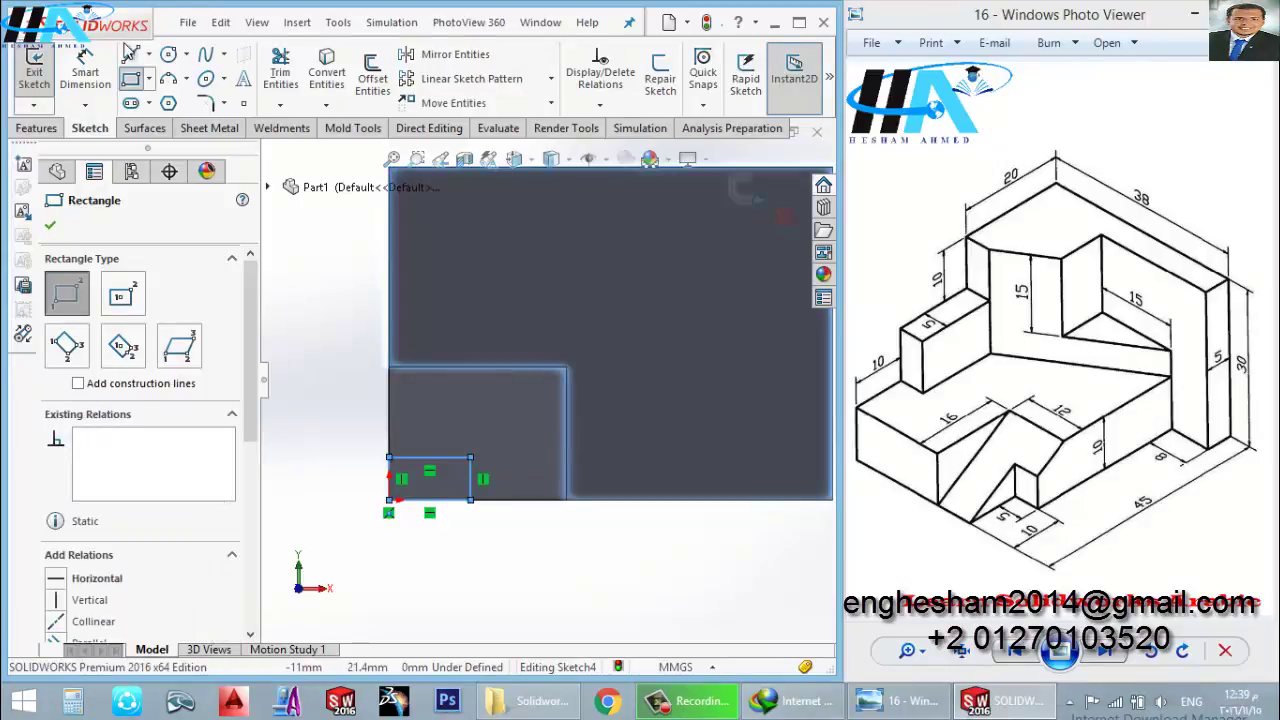
Step: Dimension the rectangle 5 mm tall and 10 mm wide
left_click(96, 62)
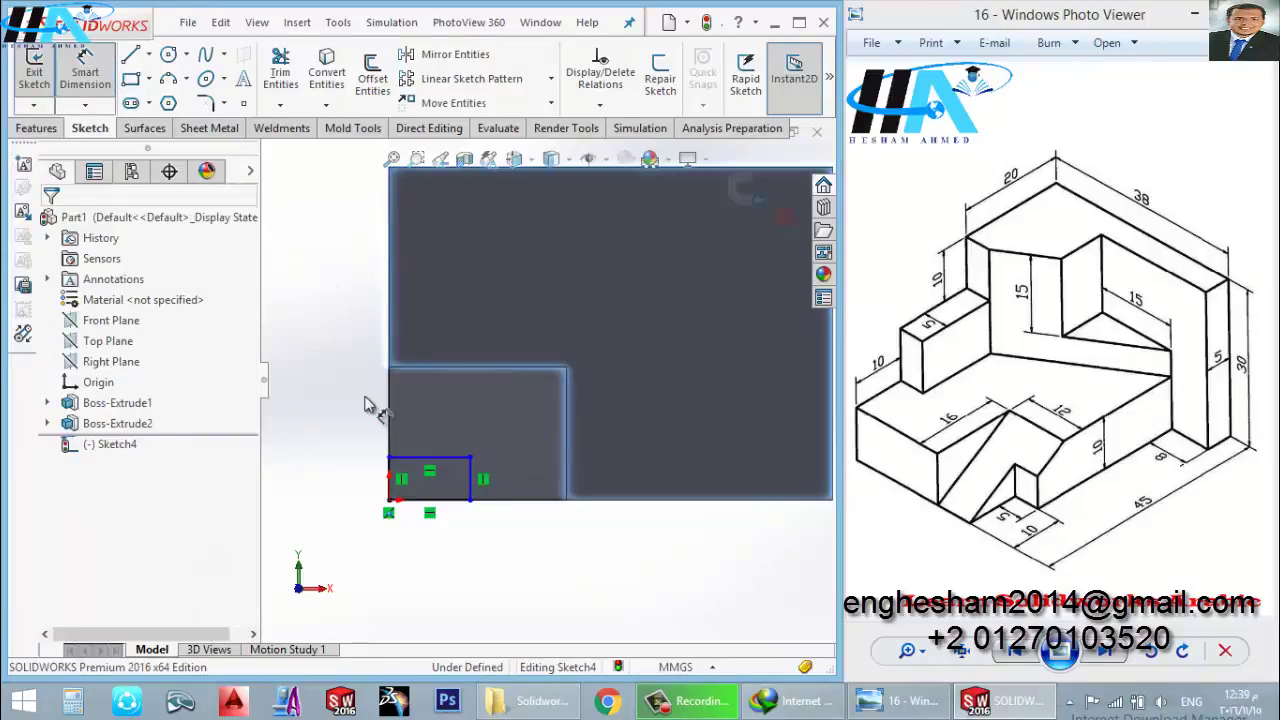
left_click(483, 473)
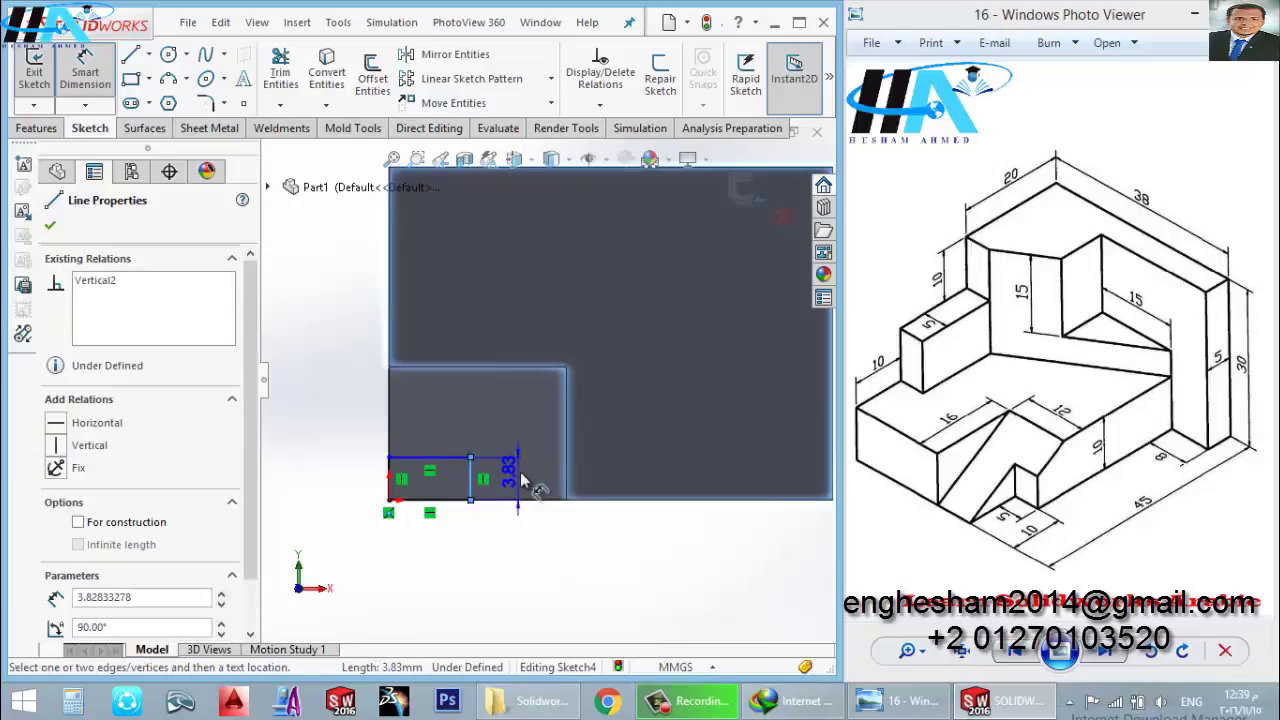
left_click(525, 480)
type("5")
key("Return")
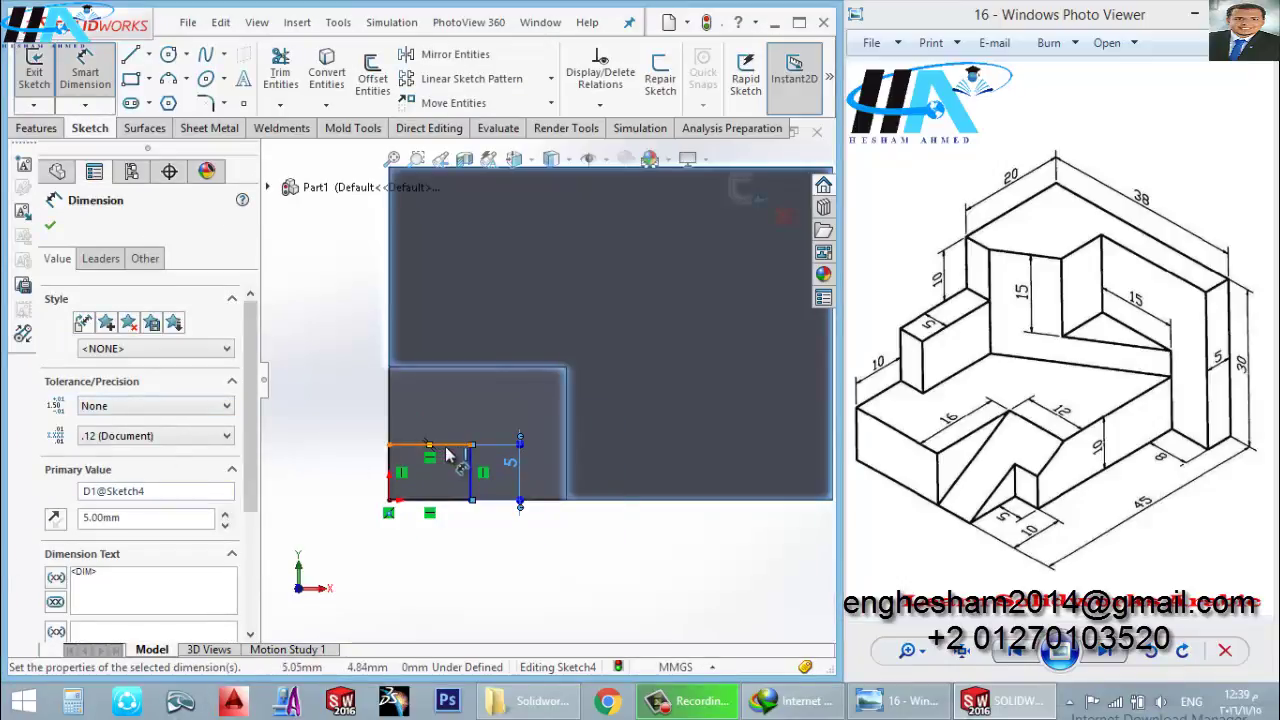
left_click(440, 445)
left_click(452, 424)
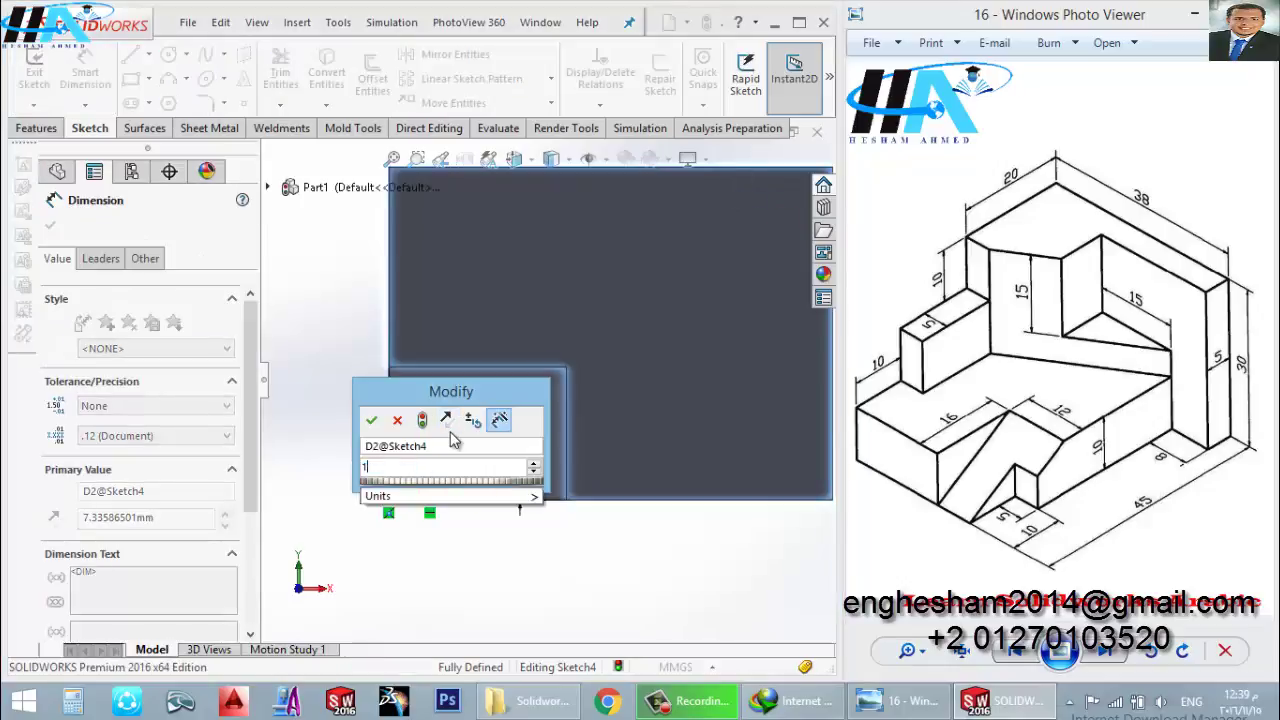
type("10")
key("Return")
Step: Exit the sketch and cut the rectangle 12 mm deep with Extruded Cut
left_click(33, 72)
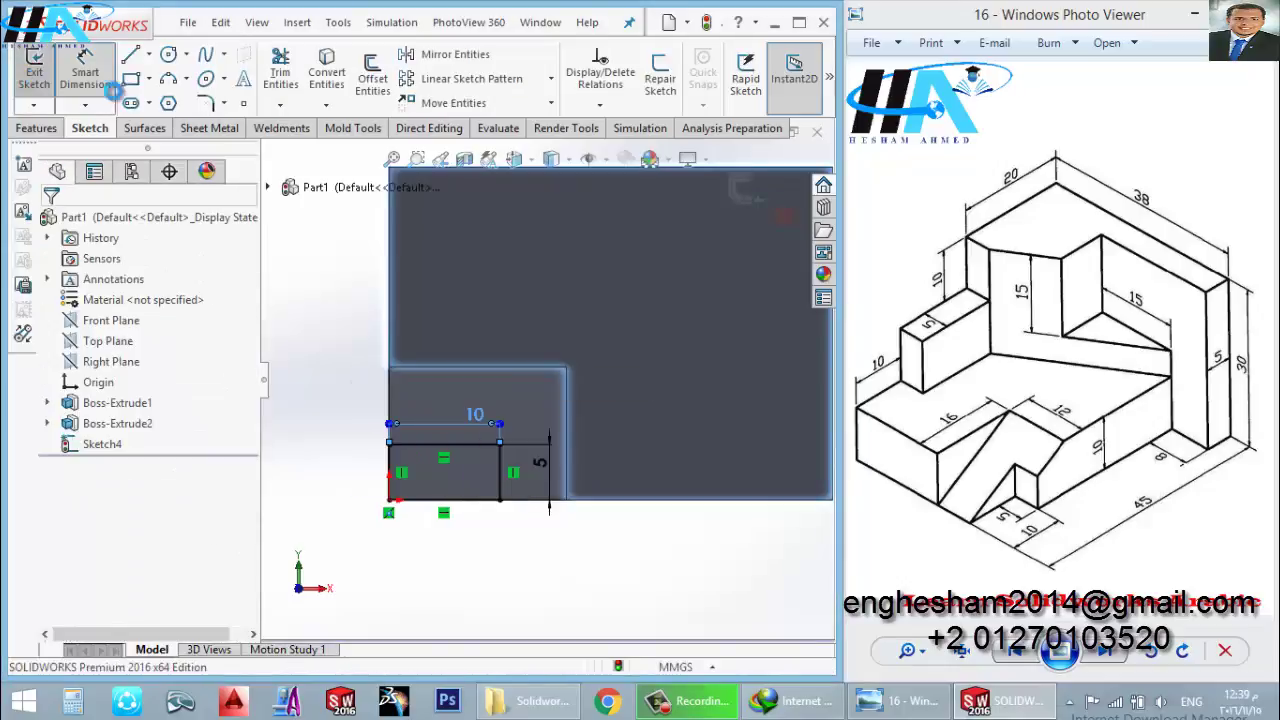
left_click(311, 79)
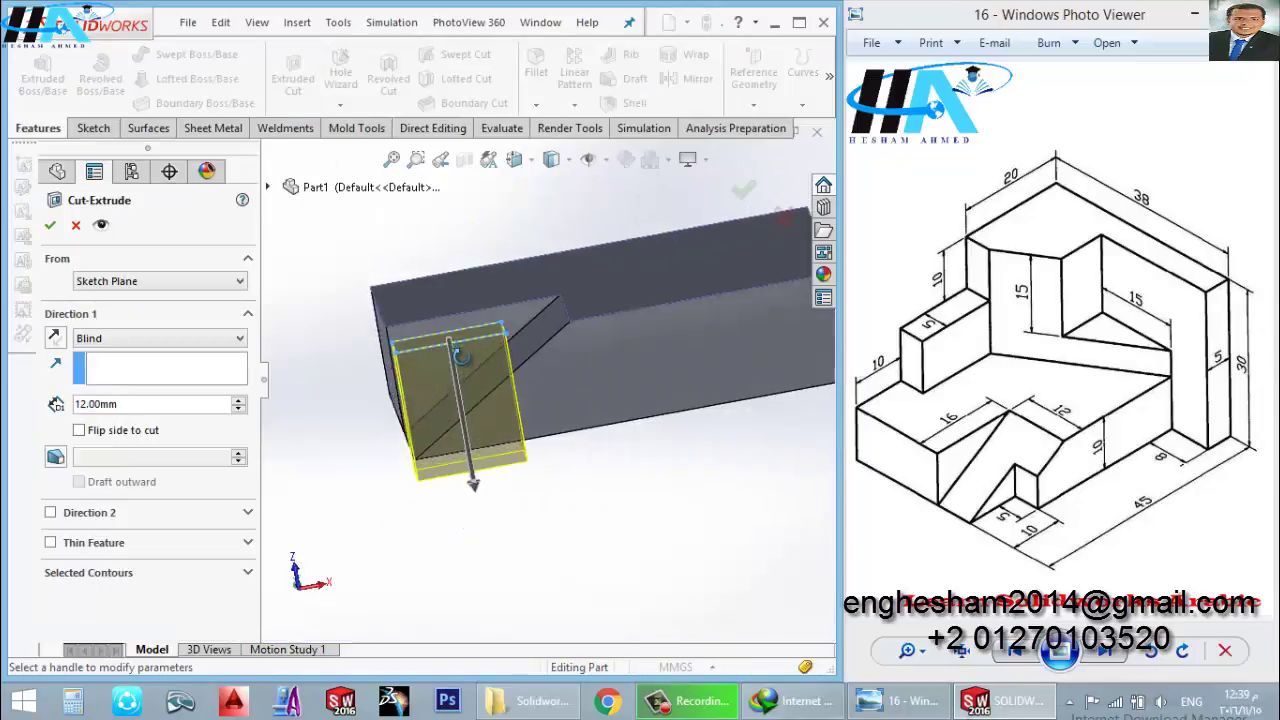
left_click(49, 226)
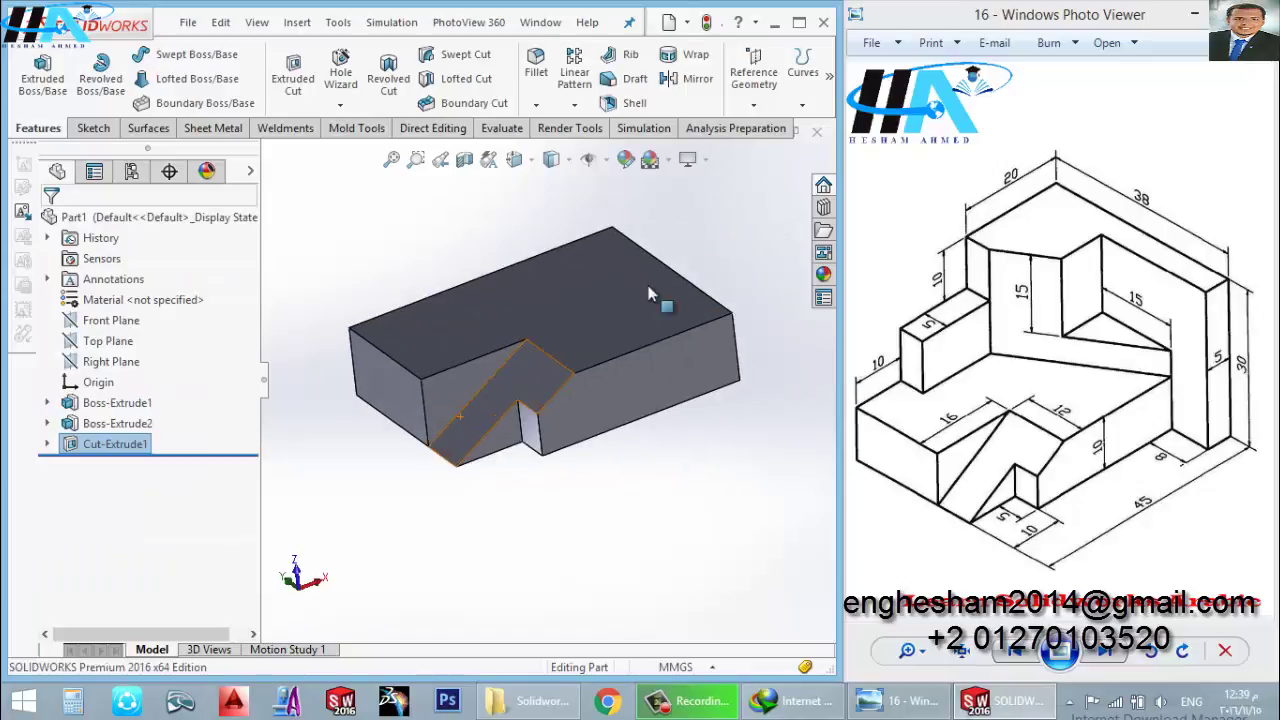
middle_click_drag(500, 430, 500, 286)
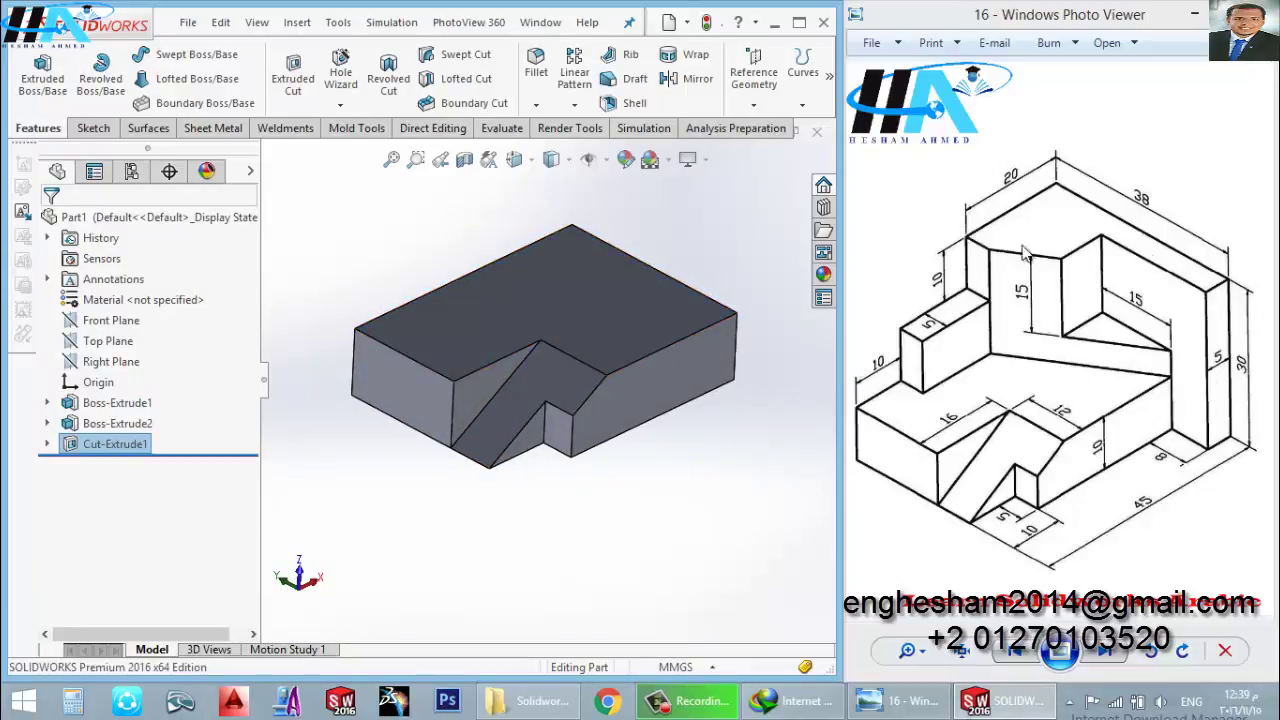
middle_click_drag(716, 333, 634, 420)
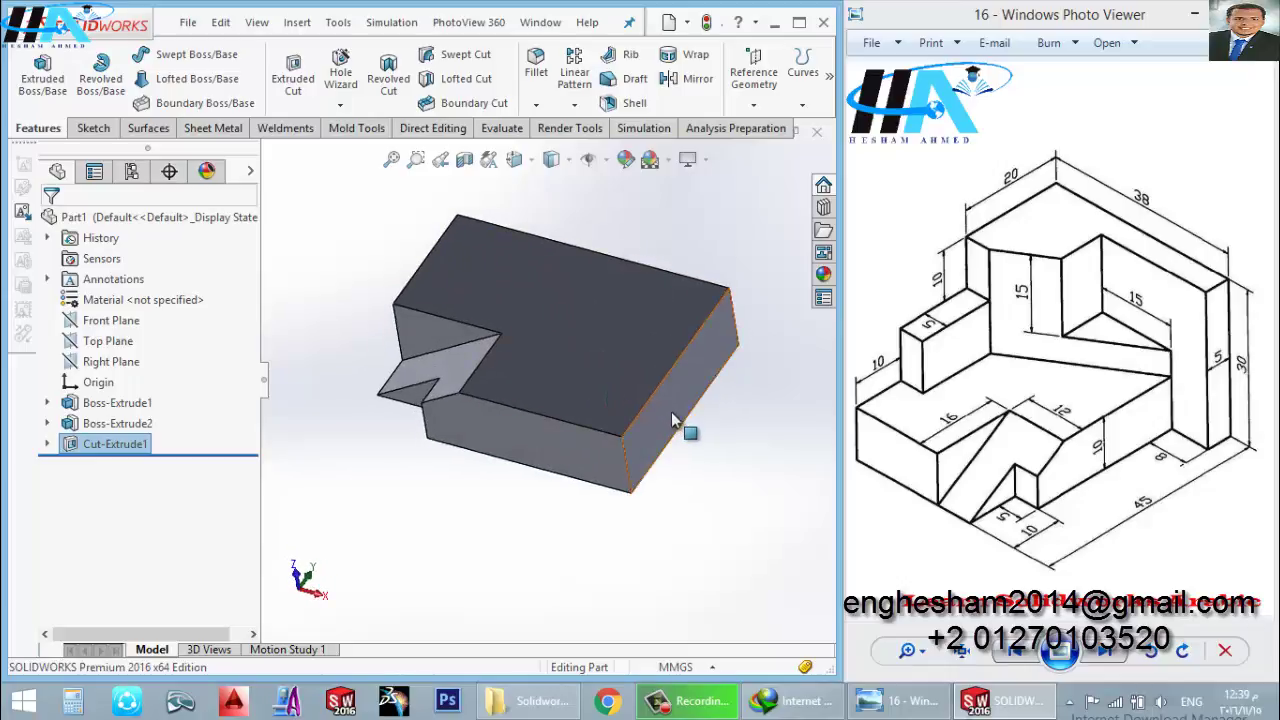
Step: Select the block's end face and turn the view face-on to it
left_click(697, 408)
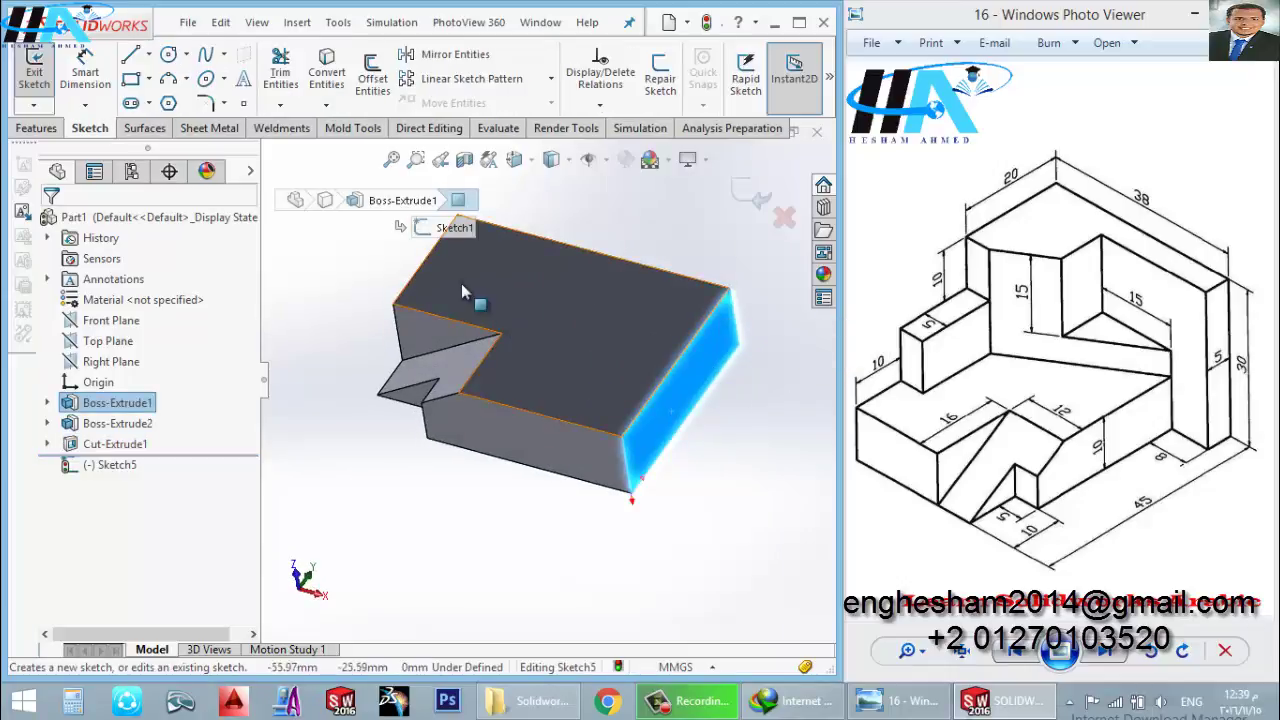
key("space")
left_click(224, 84)
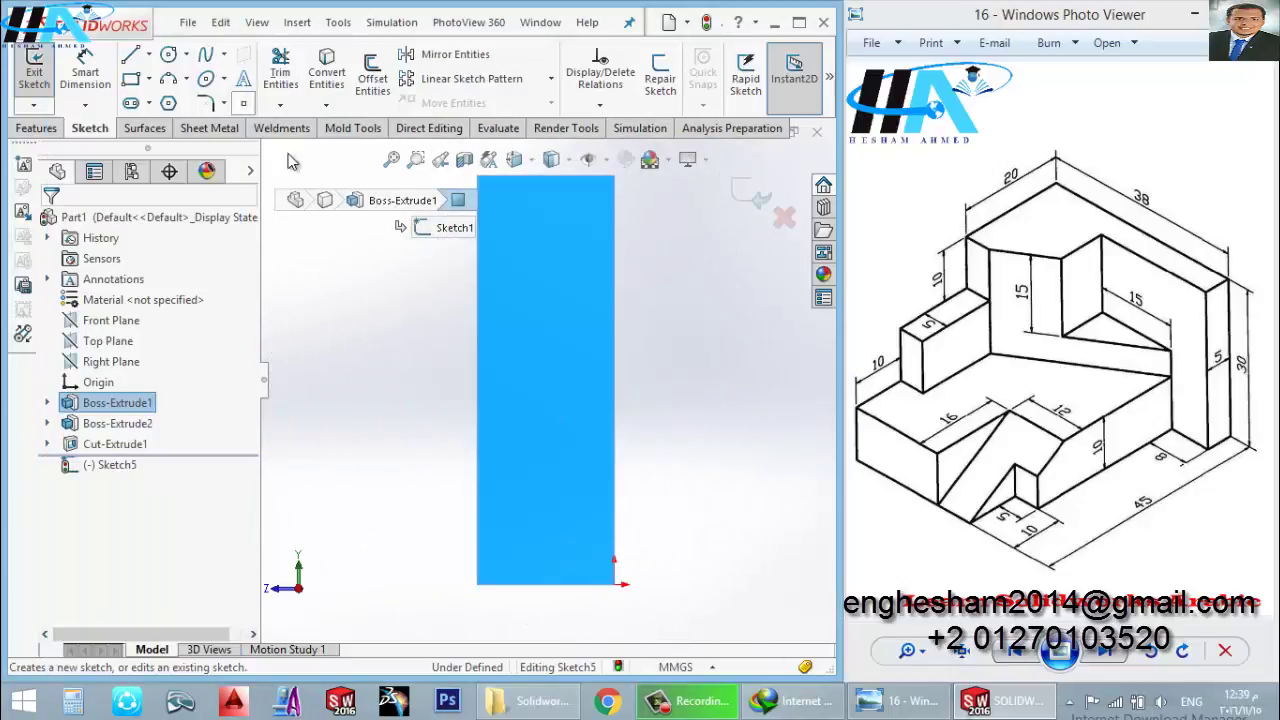
mouse_move(500, 404)
middle_mouse_down()
mouse_move(475, 517)
mouse_move(546, 396)
middle_mouse_up()
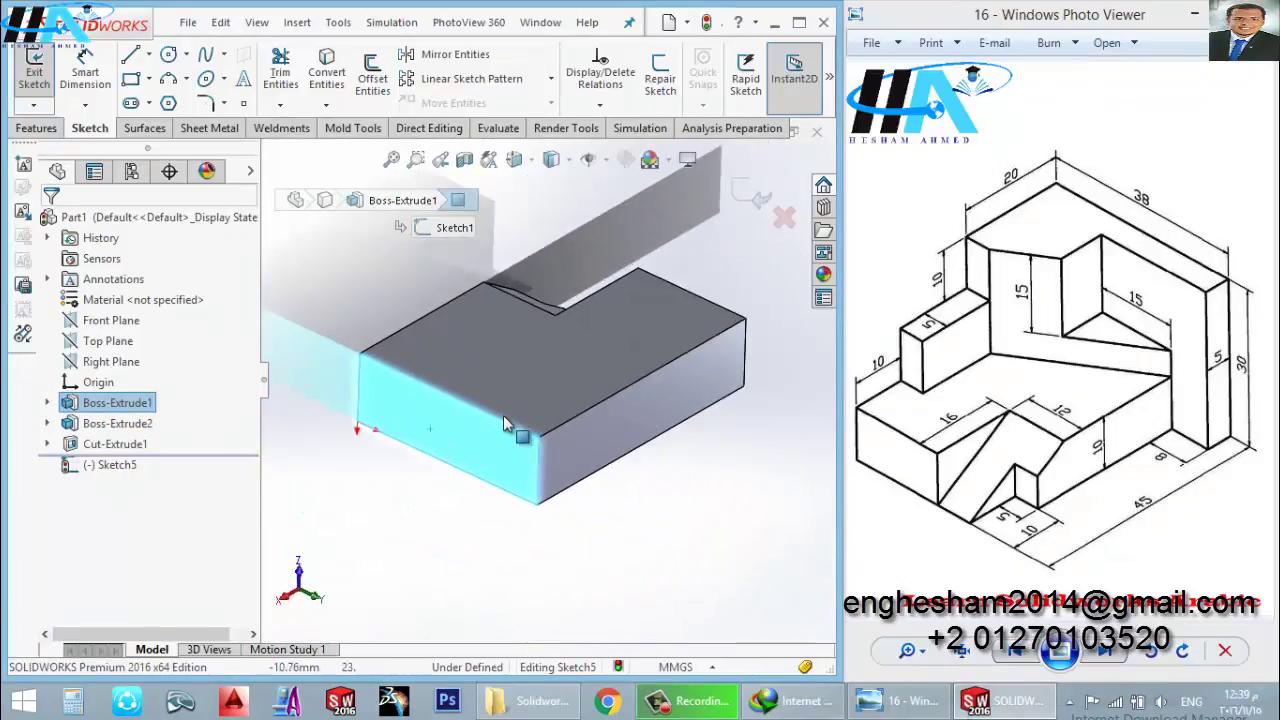
scroll(465, 384, "up", 3)
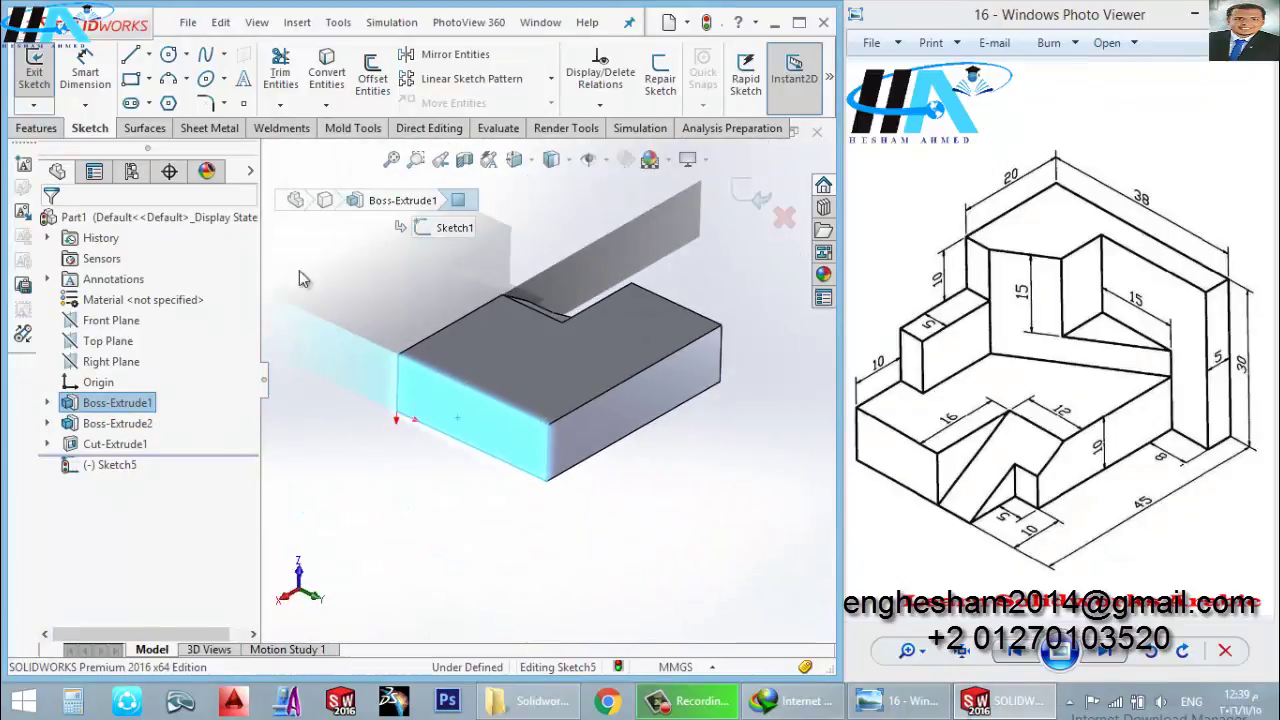
Step: Draw a corner rectangle rising from the block corner and drag its lower corner outward
left_click(131, 82)
left_click(397, 418)
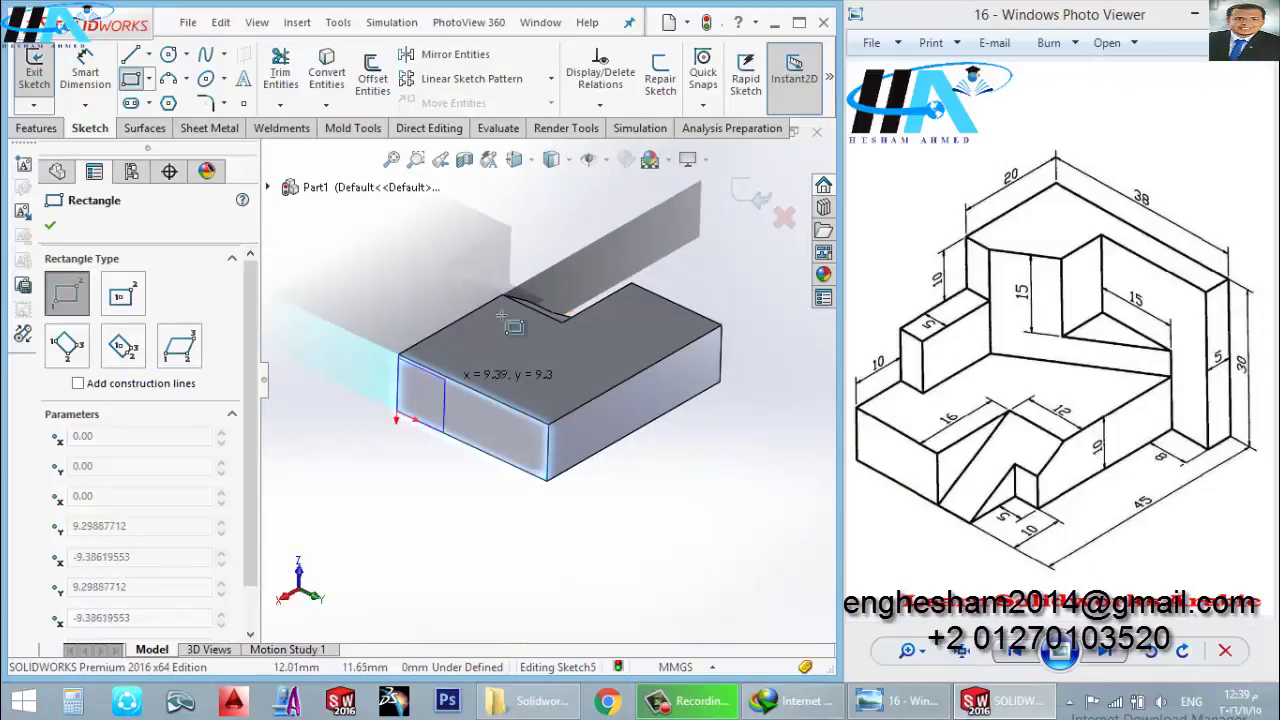
left_click(564, 264)
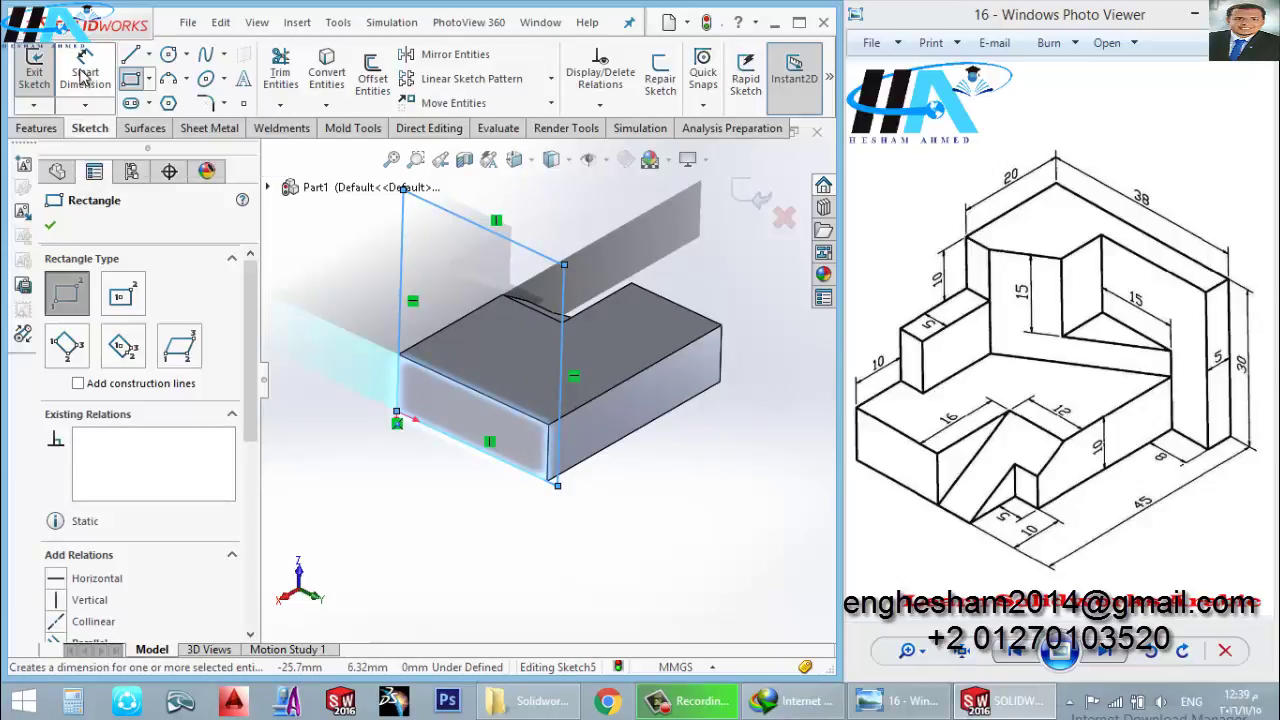
left_click(85, 76)
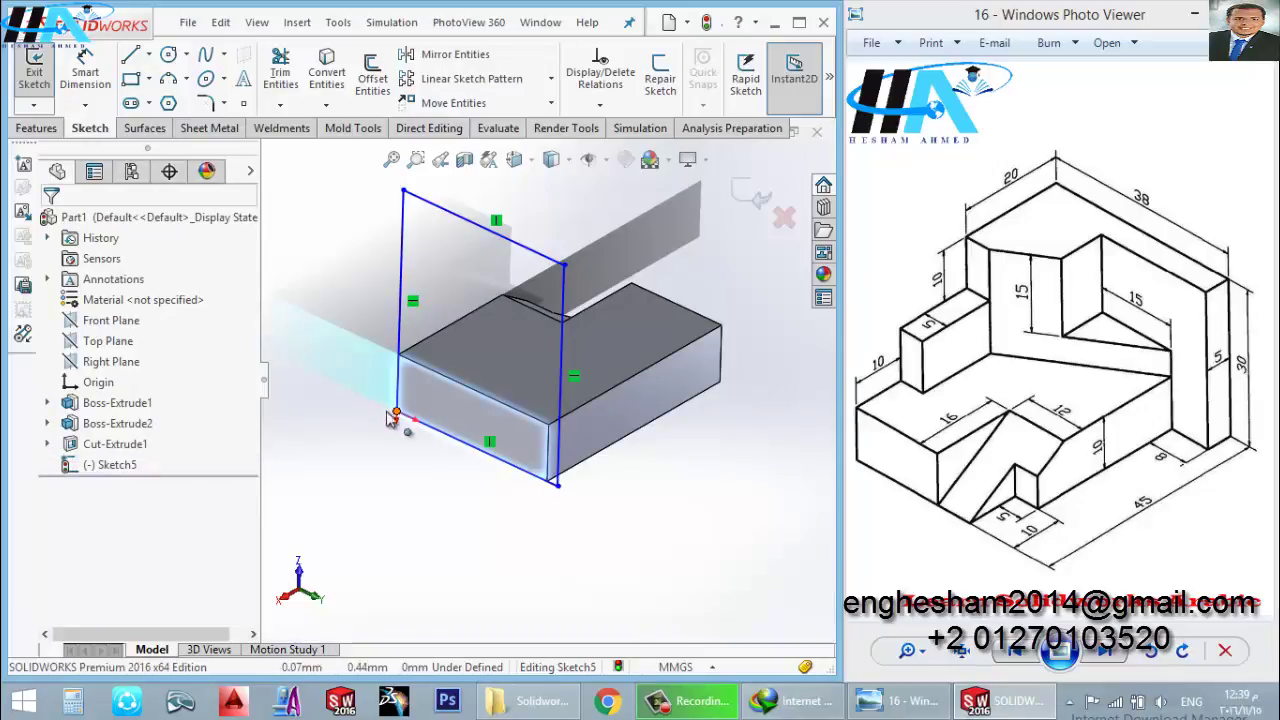
mouse_move(399, 422)
left_mouse_down()
mouse_move(338, 394)
mouse_move(349, 390)
left_mouse_up()
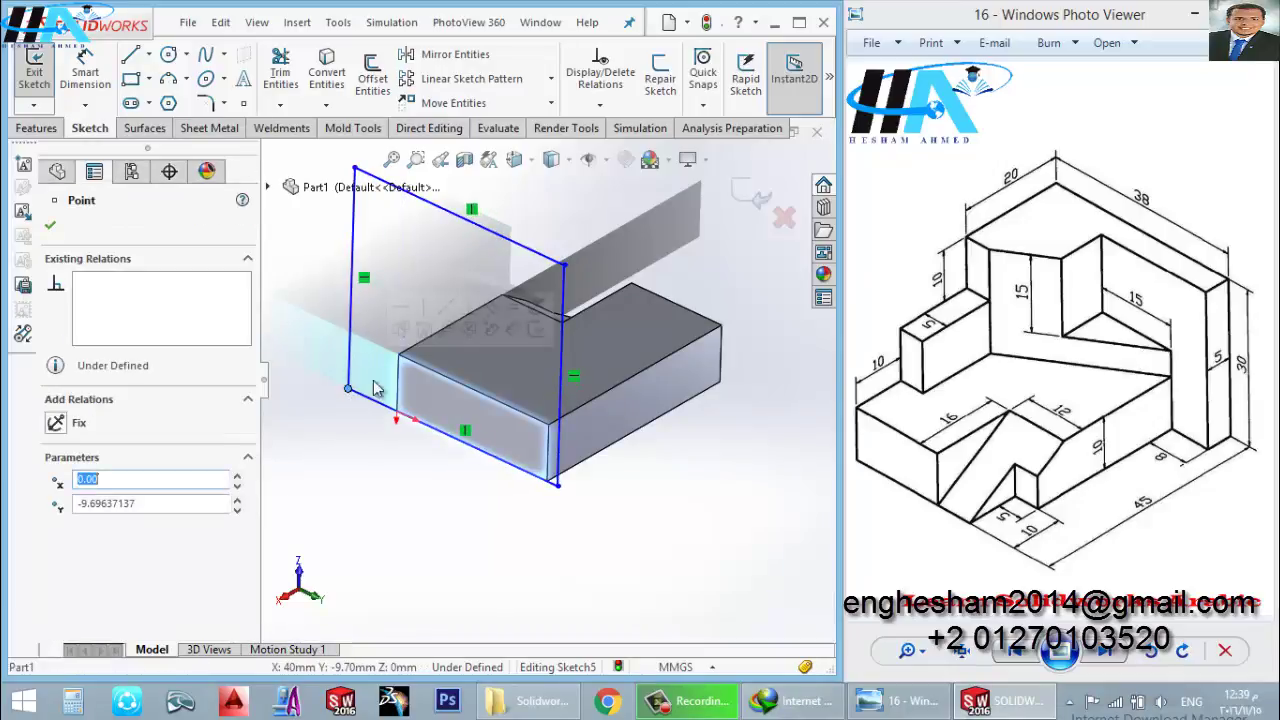
scroll(432, 440, "down", 3)
scroll(432, 440, "up", 3)
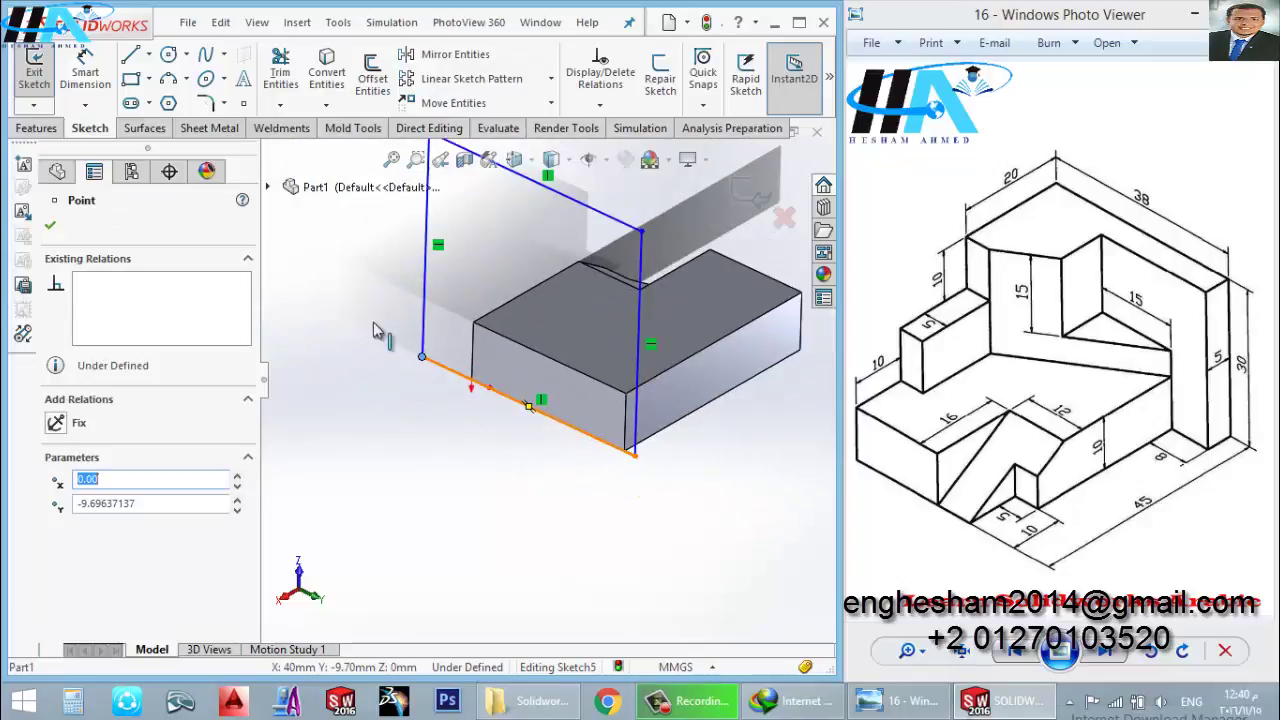
Step: Dimension the rectangle's vertical side 30 mm and its top line 38 mm
left_click(427, 308)
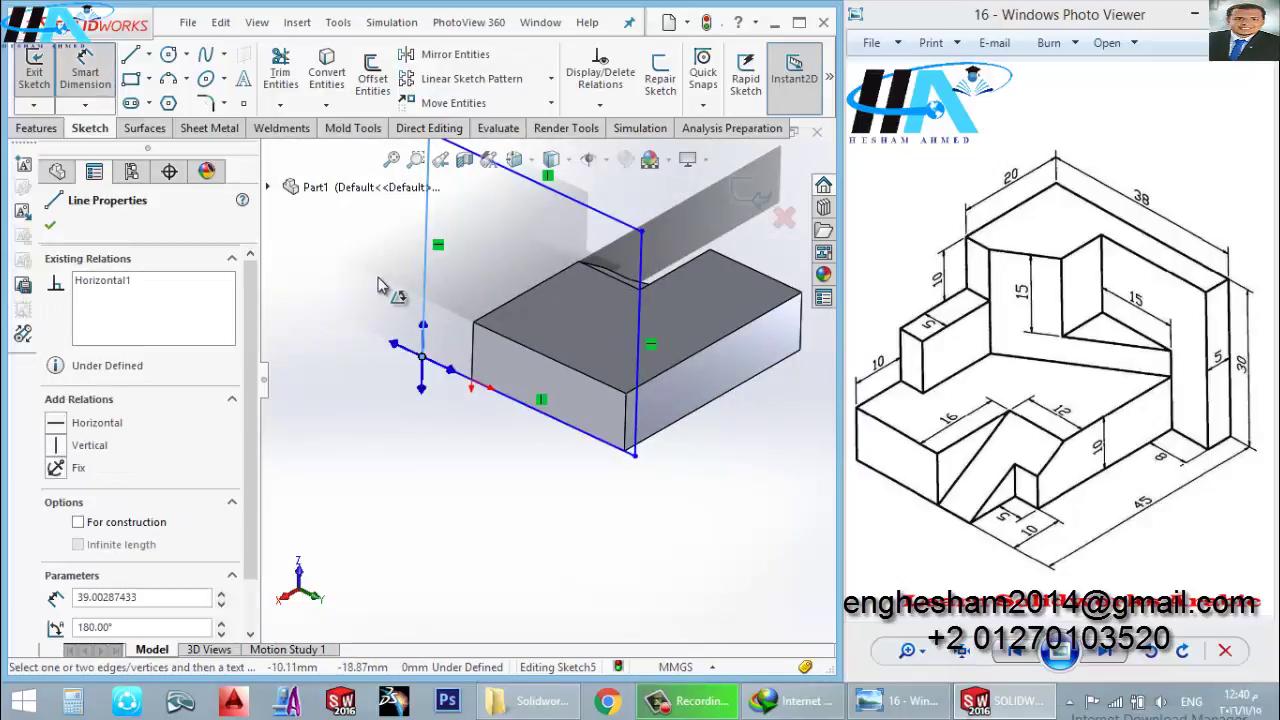
left_click(316, 248)
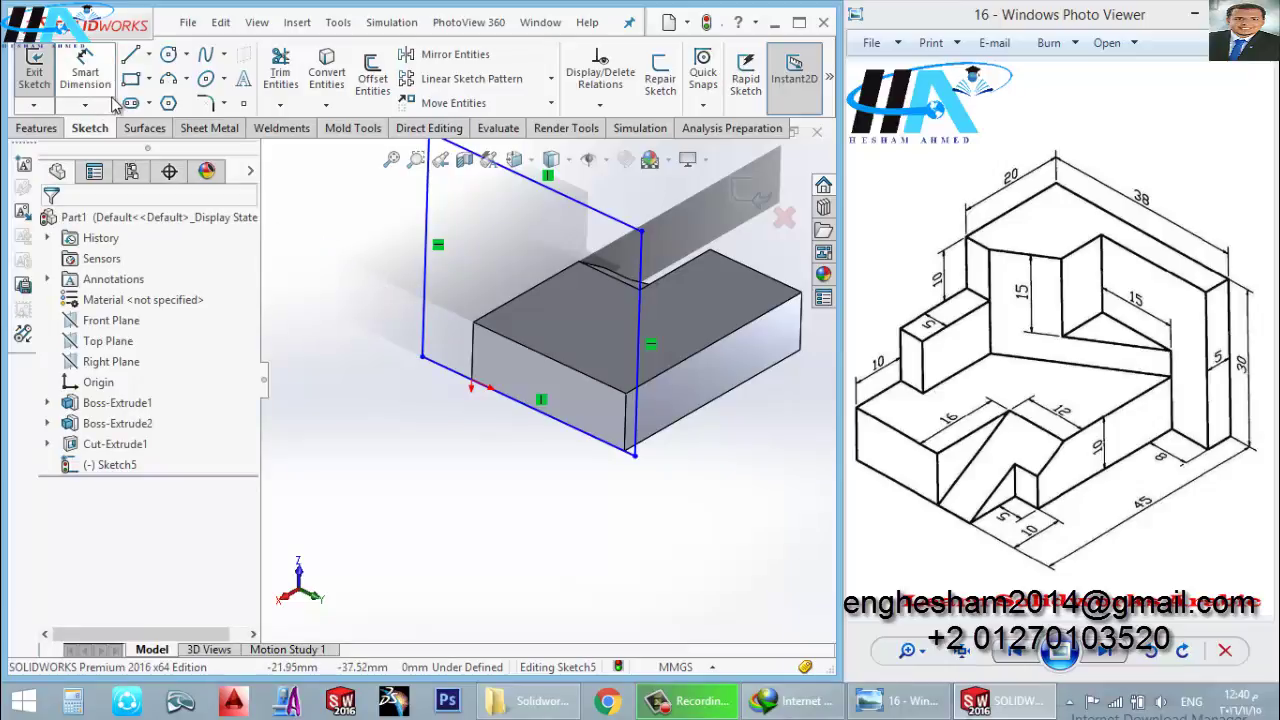
left_click(88, 78)
left_click(425, 283)
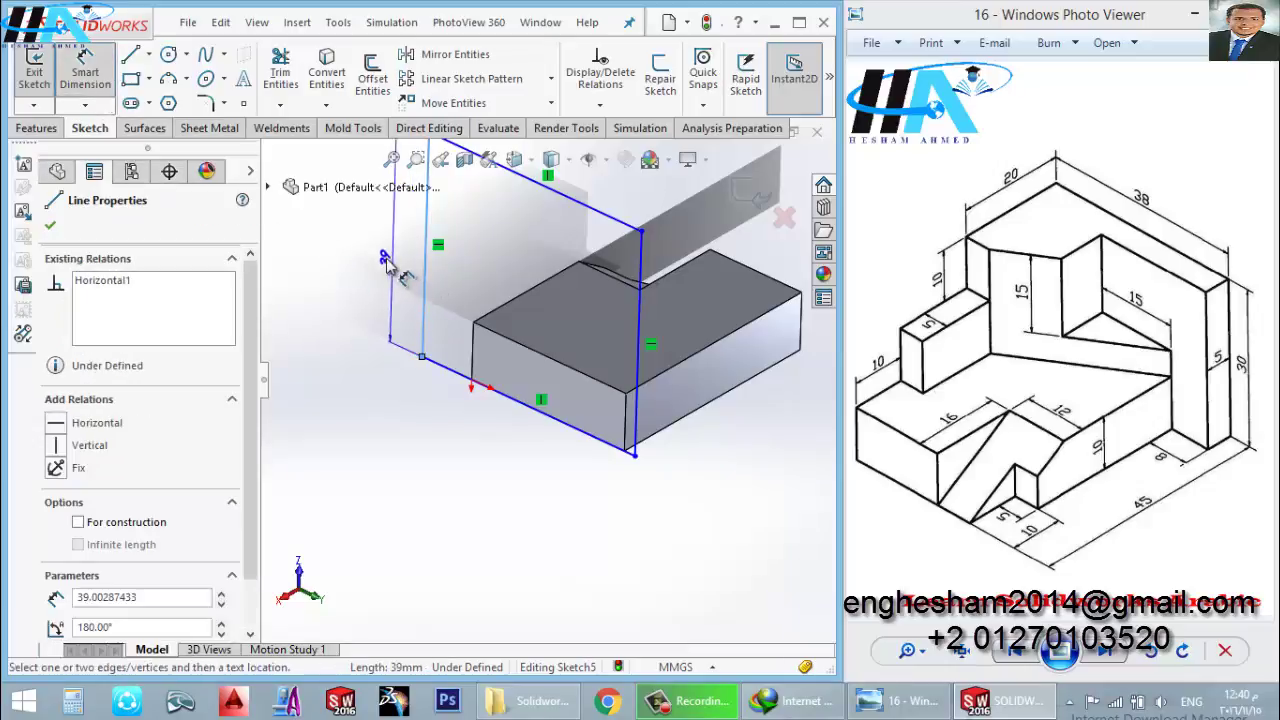
left_click(372, 252)
type("30")
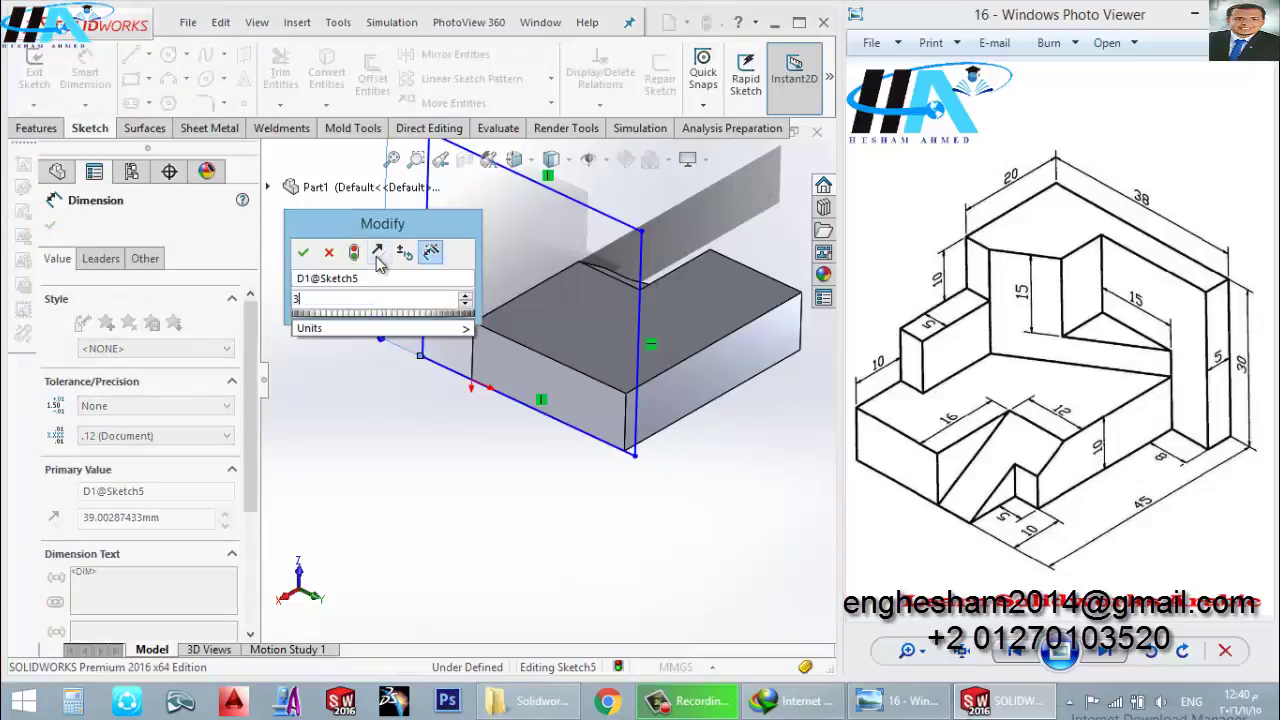
key("Return")
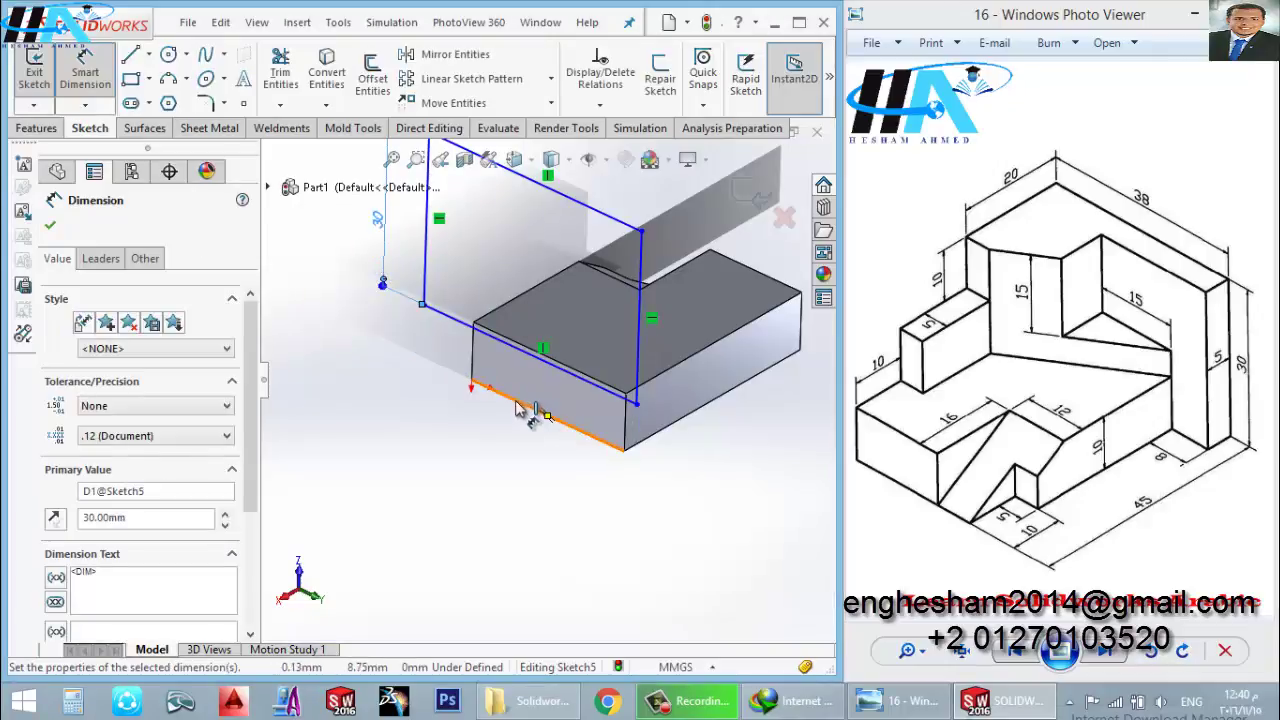
left_click(597, 218)
left_click(622, 205)
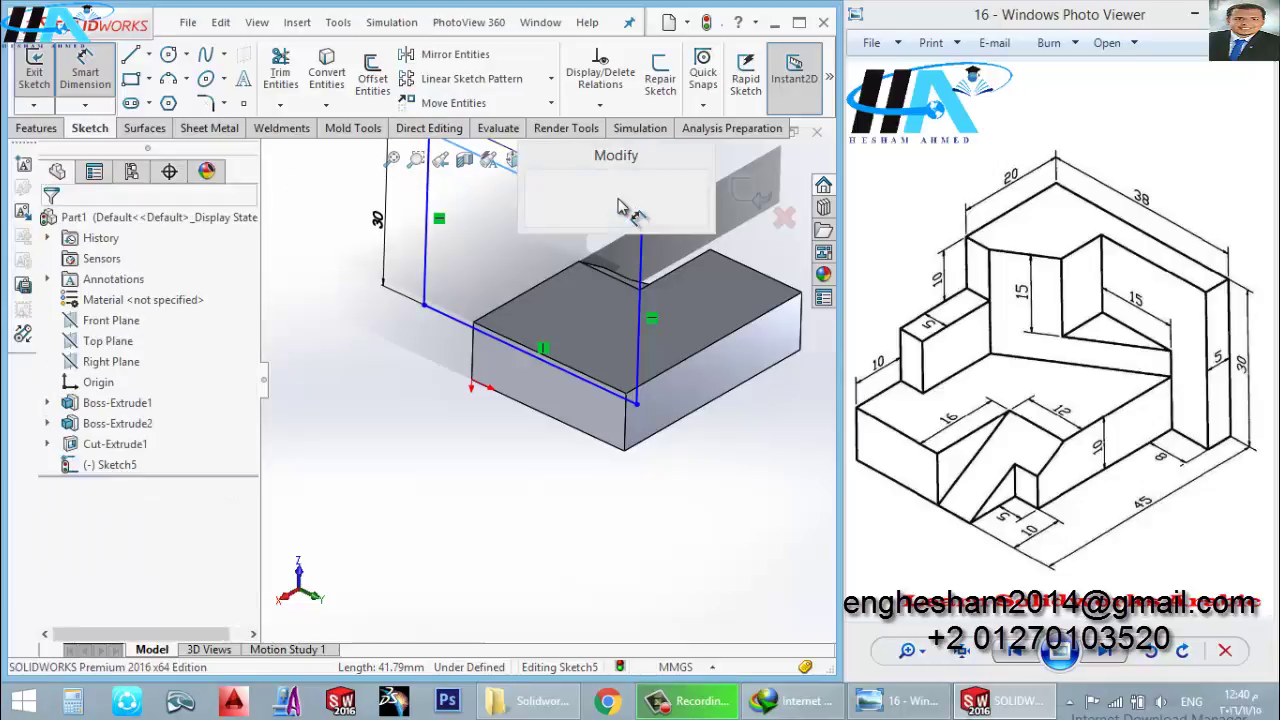
type("38")
key("Return")
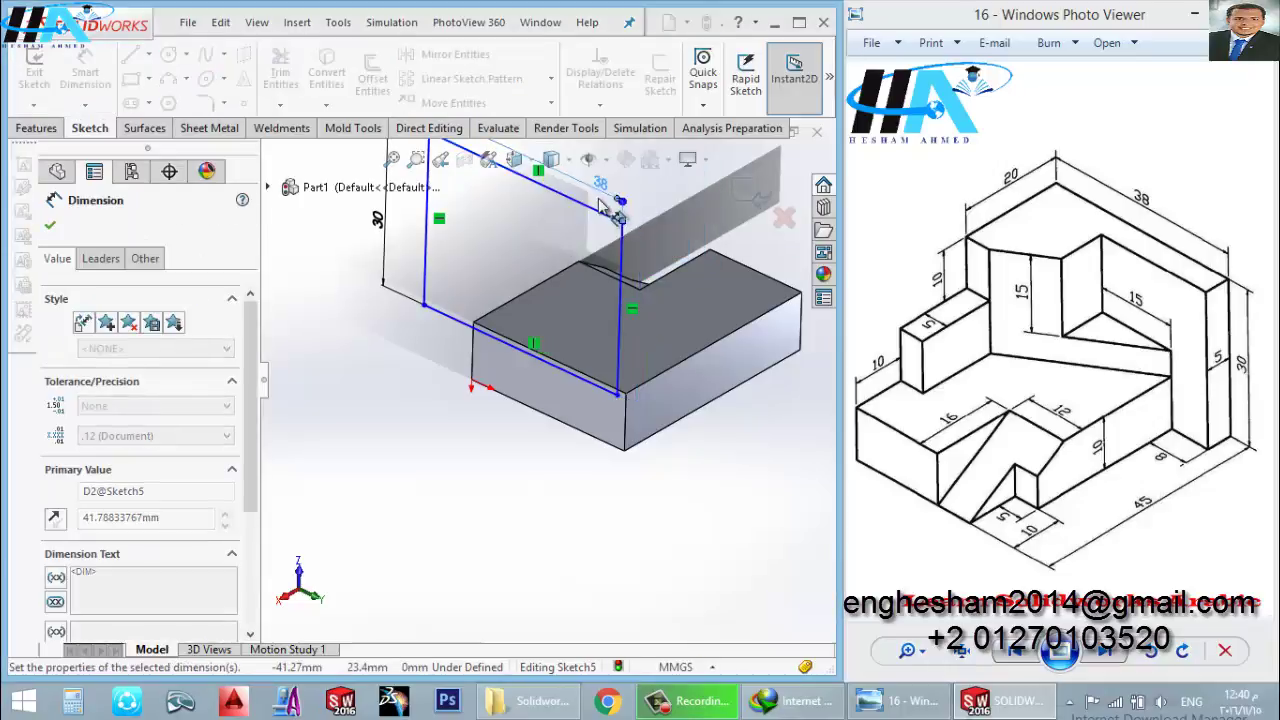
Step: Set the rectangle's lower corner 8 mm from the block
key("Escape")
left_click(424, 305)
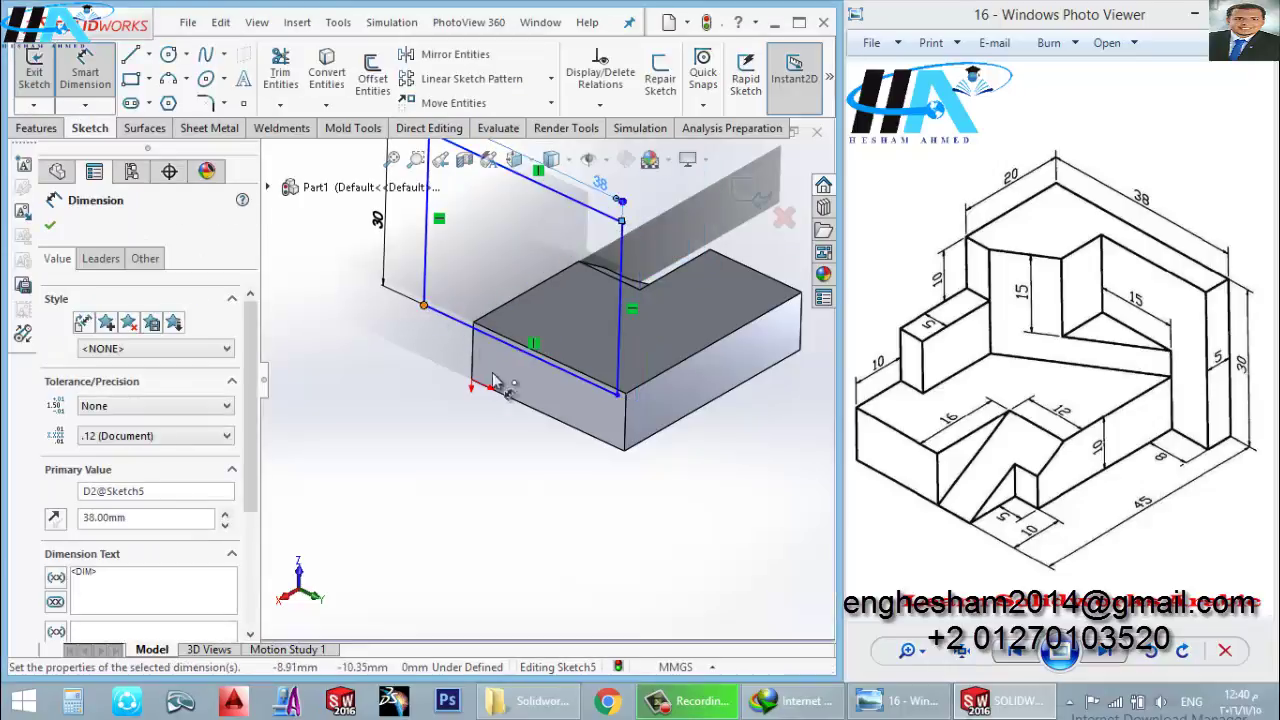
left_click(478, 392)
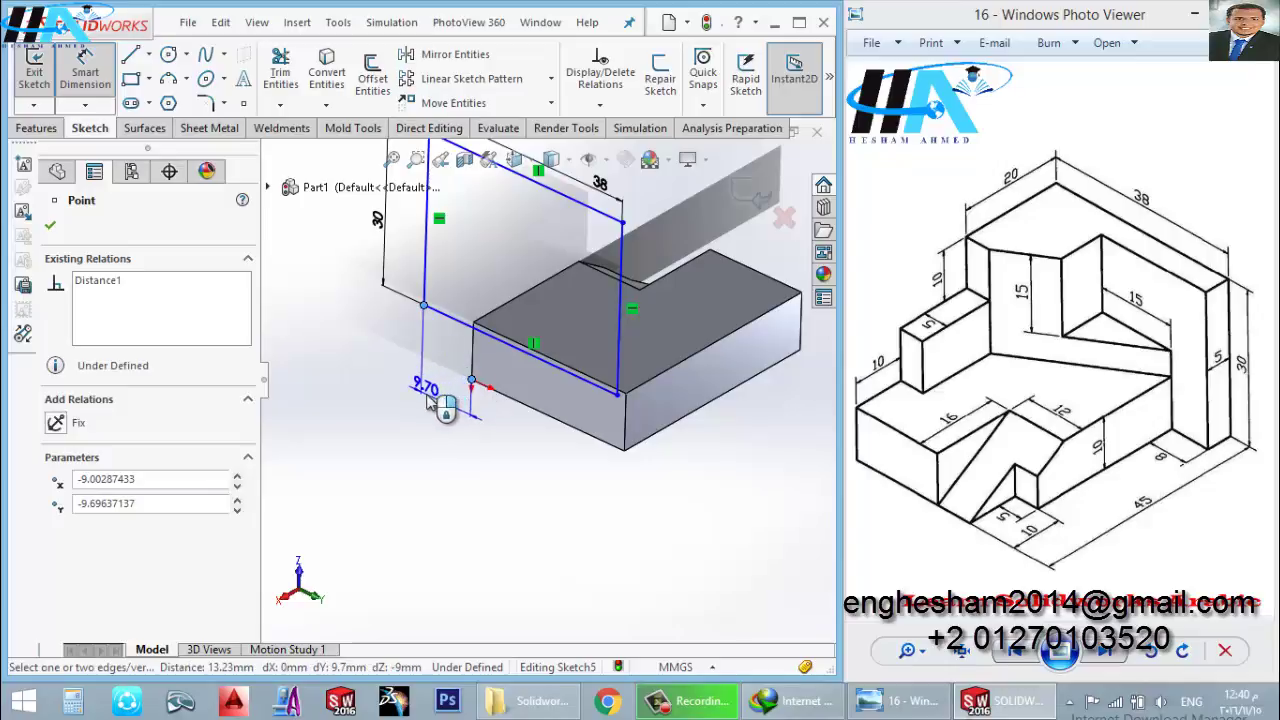
left_click(430, 404)
type("8")
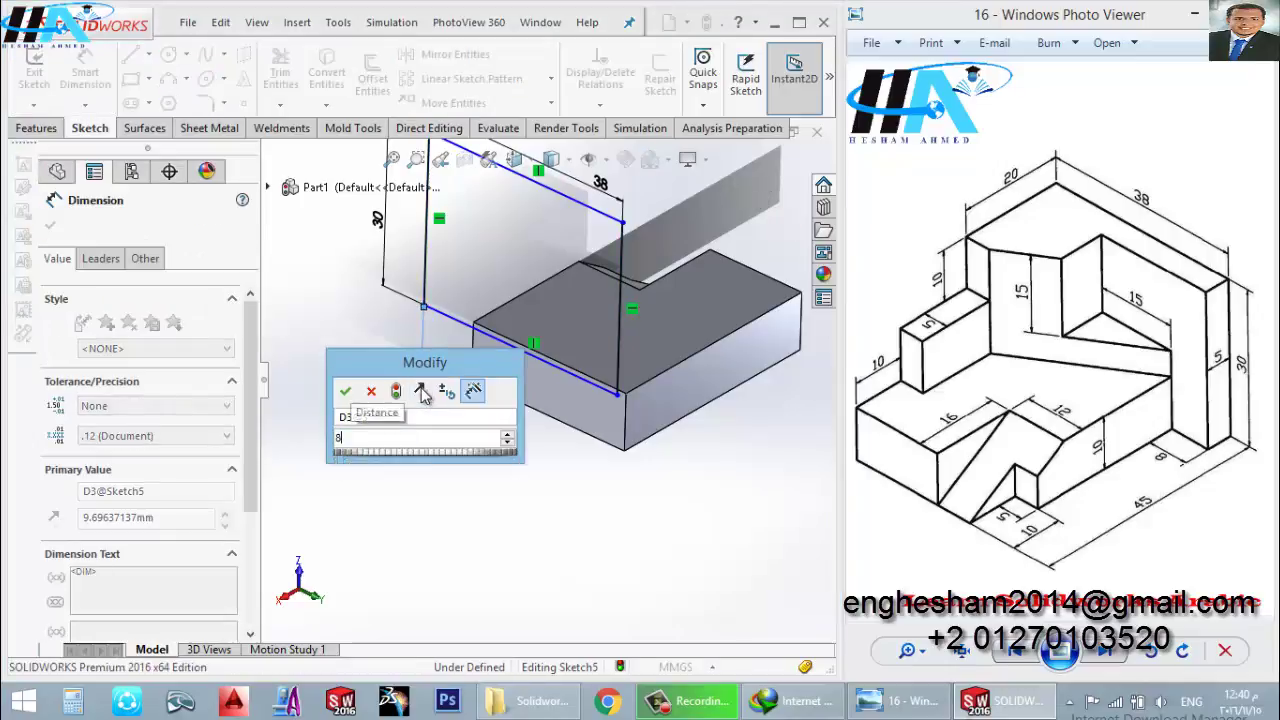
key("Return")
key("Escape")
key("Escape")
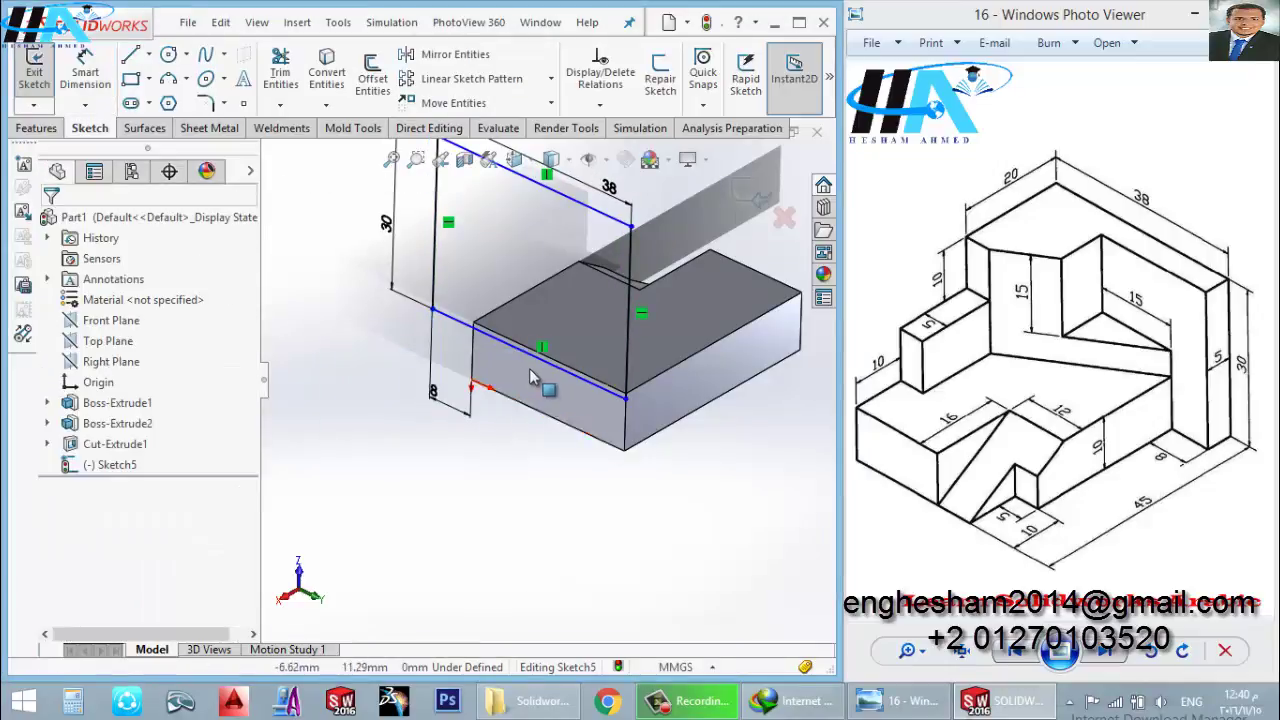
Step: Dimension the bottom line 0 mm from the block edge and exit Sketch5
left_click(88, 72)
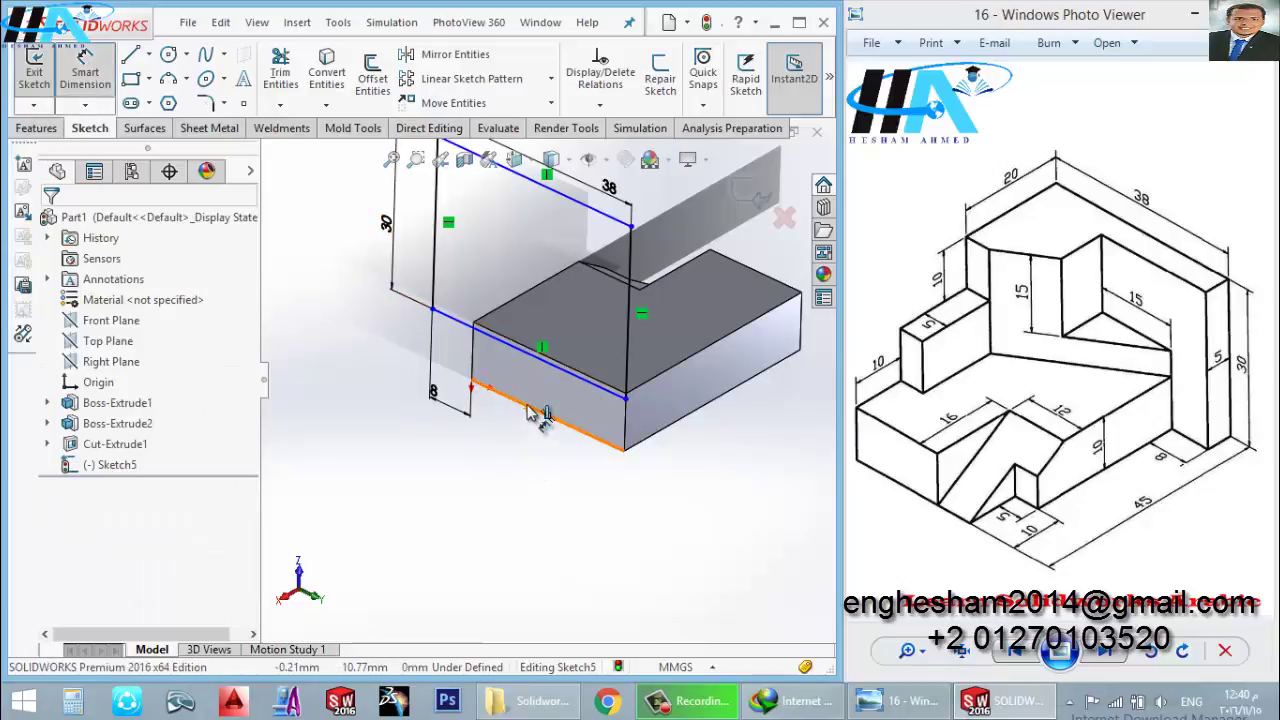
left_click(548, 378)
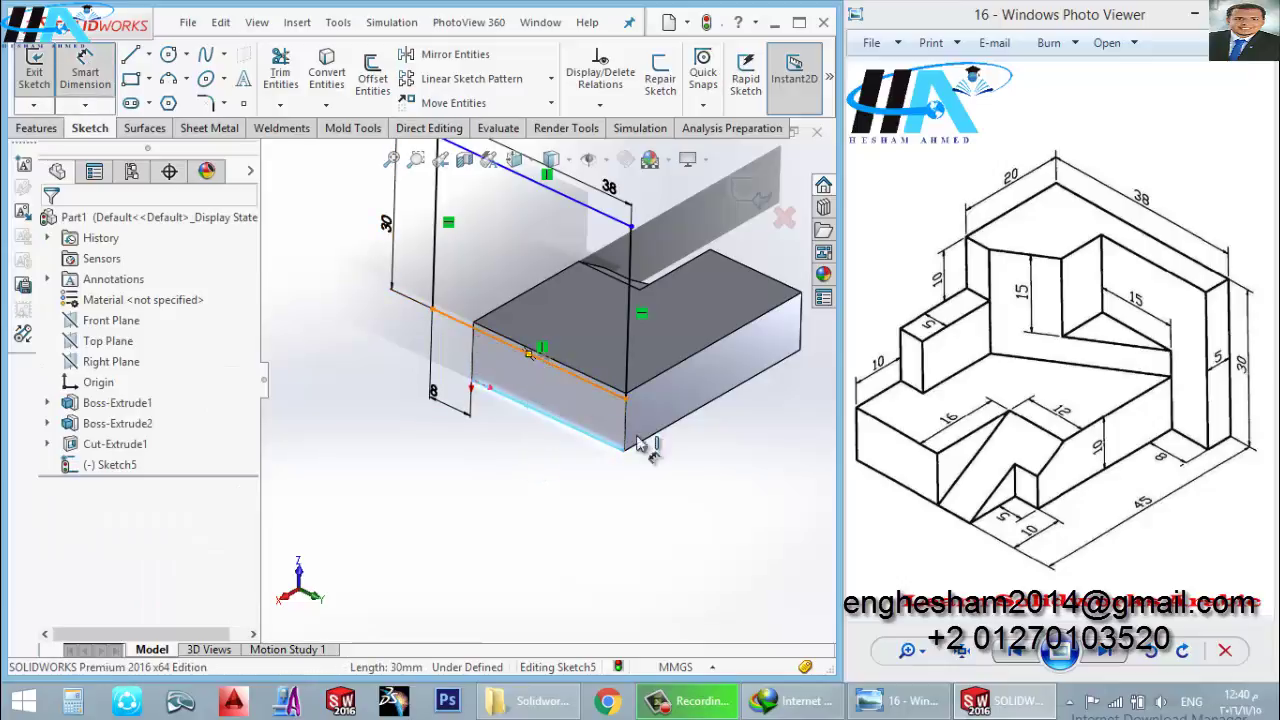
left_click(700, 465)
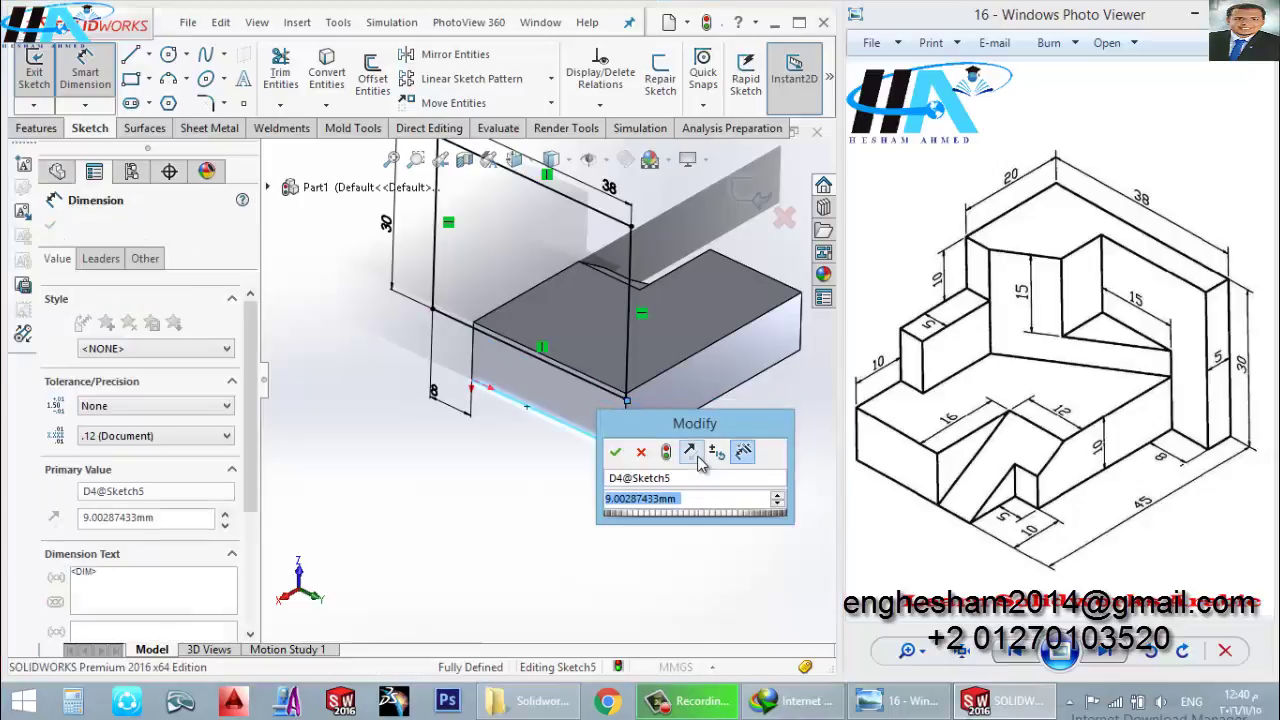
type("0")
key("Return")
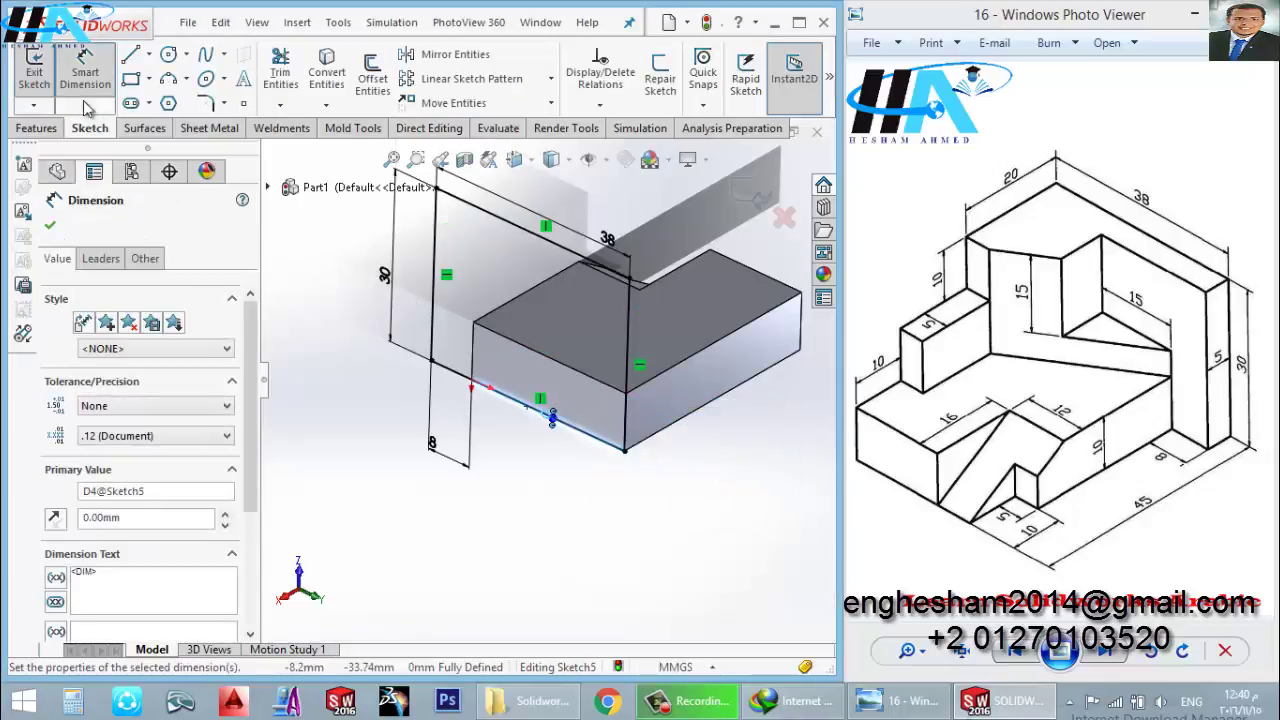
left_click(26, 64)
left_click(27, 66)
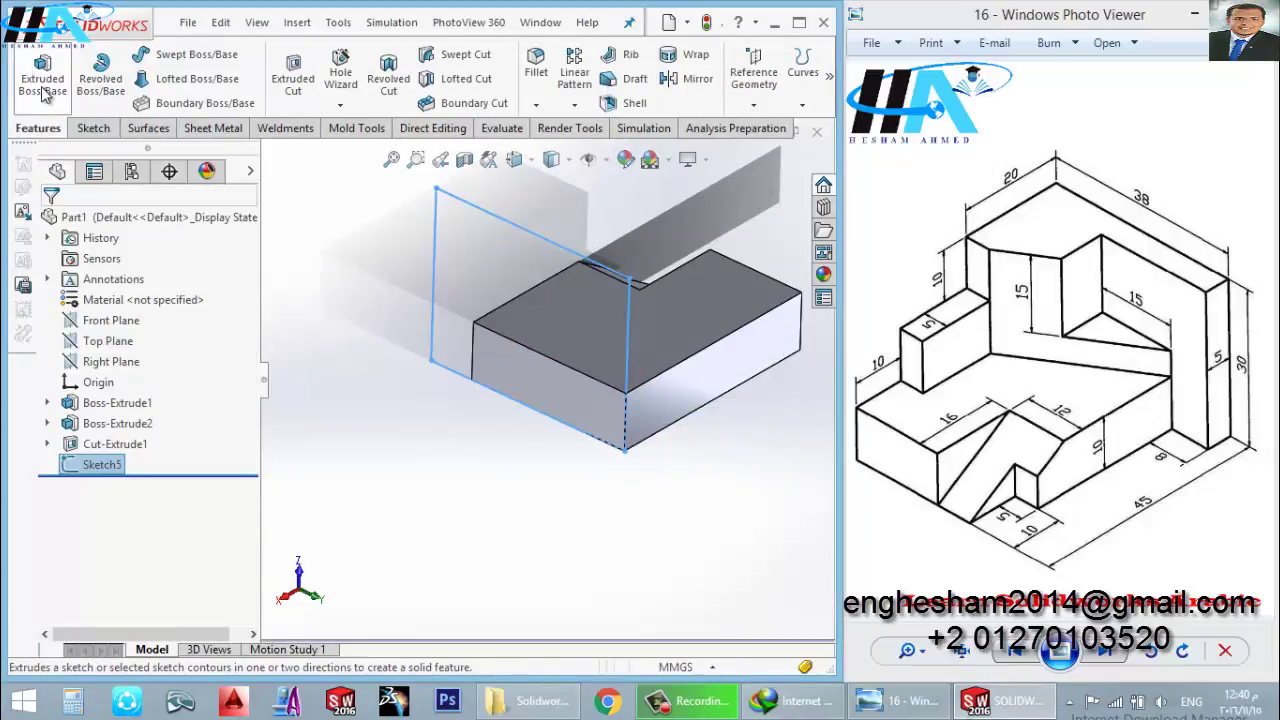
Step: Extrude Sketch5 5 mm as Boss-Extrude3 and orbit to view the new wall
left_click(43, 88)
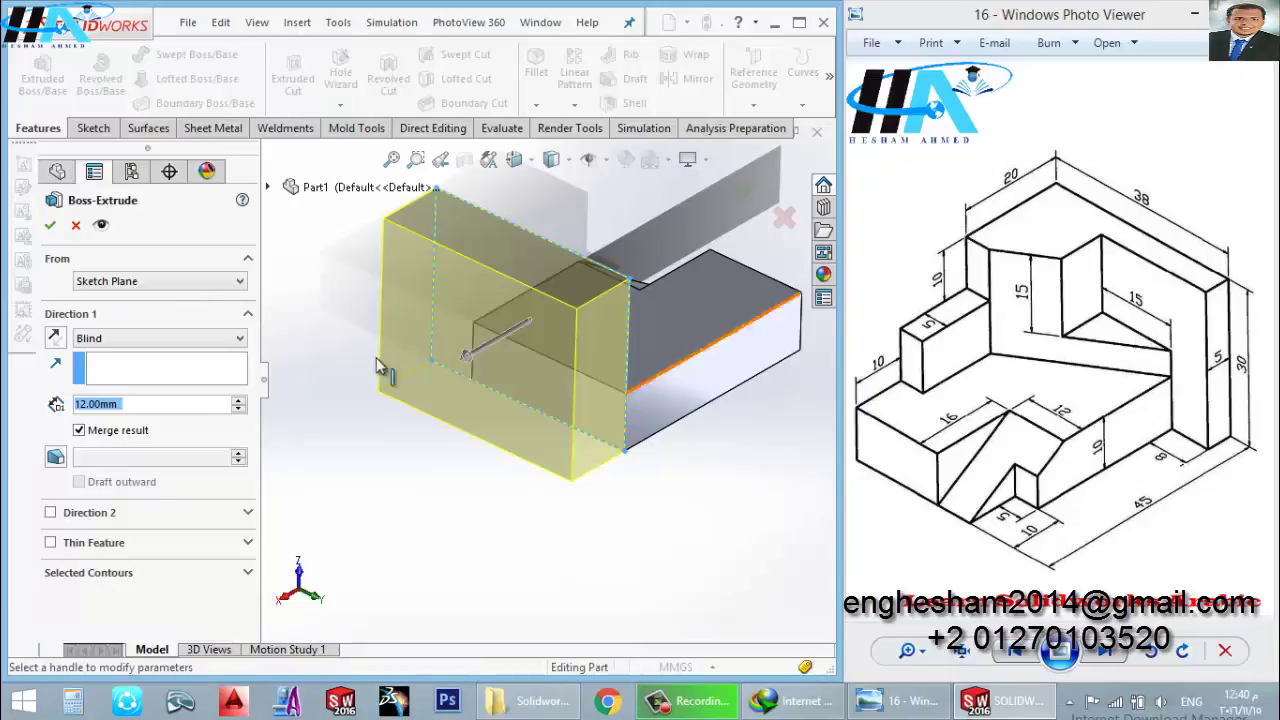
type("5")
key("Return")
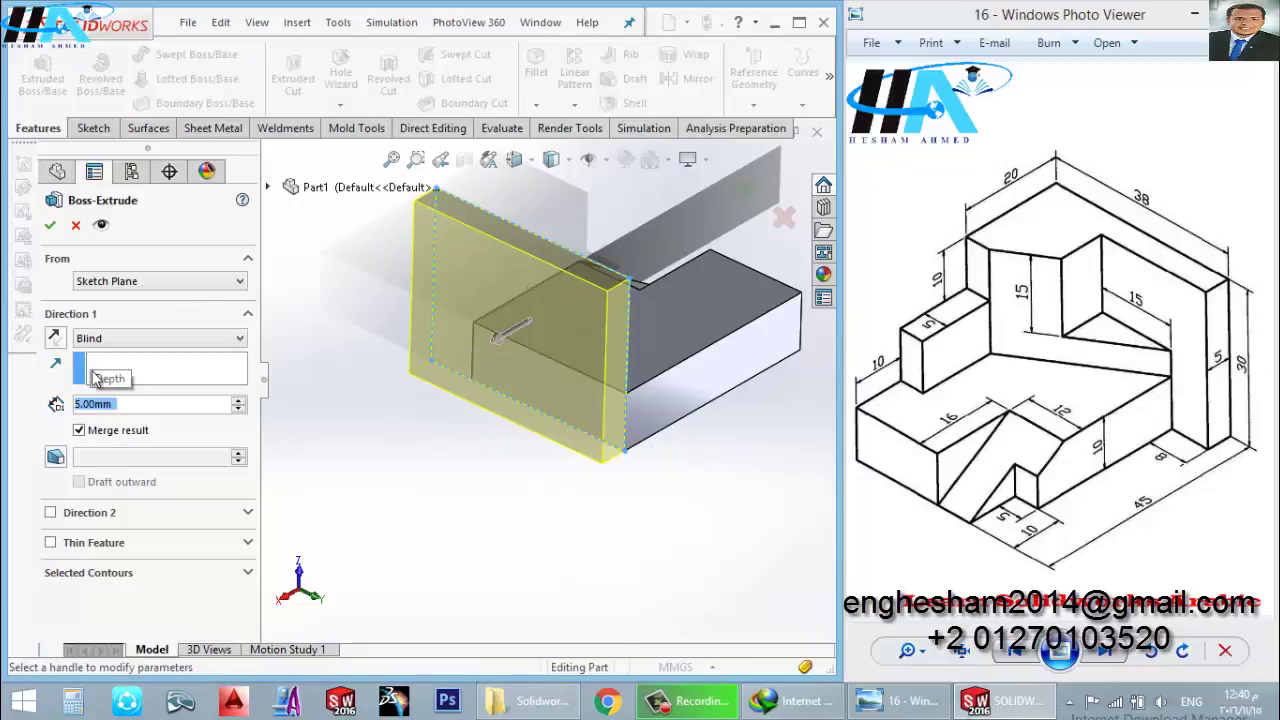
left_click(49, 226)
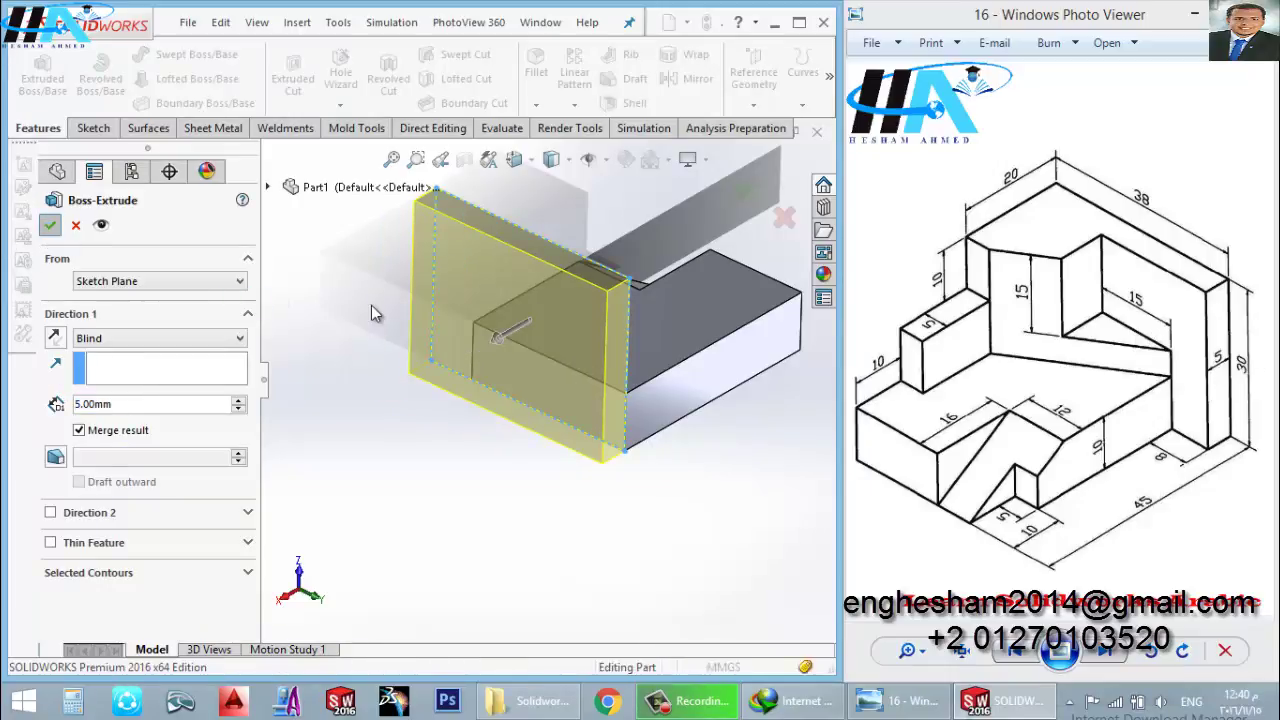
mouse_move(438, 310)
middle_mouse_down()
mouse_move(569, 360)
mouse_move(557, 343)
mouse_move(626, 380)
mouse_move(565, 305)
middle_mouse_up()
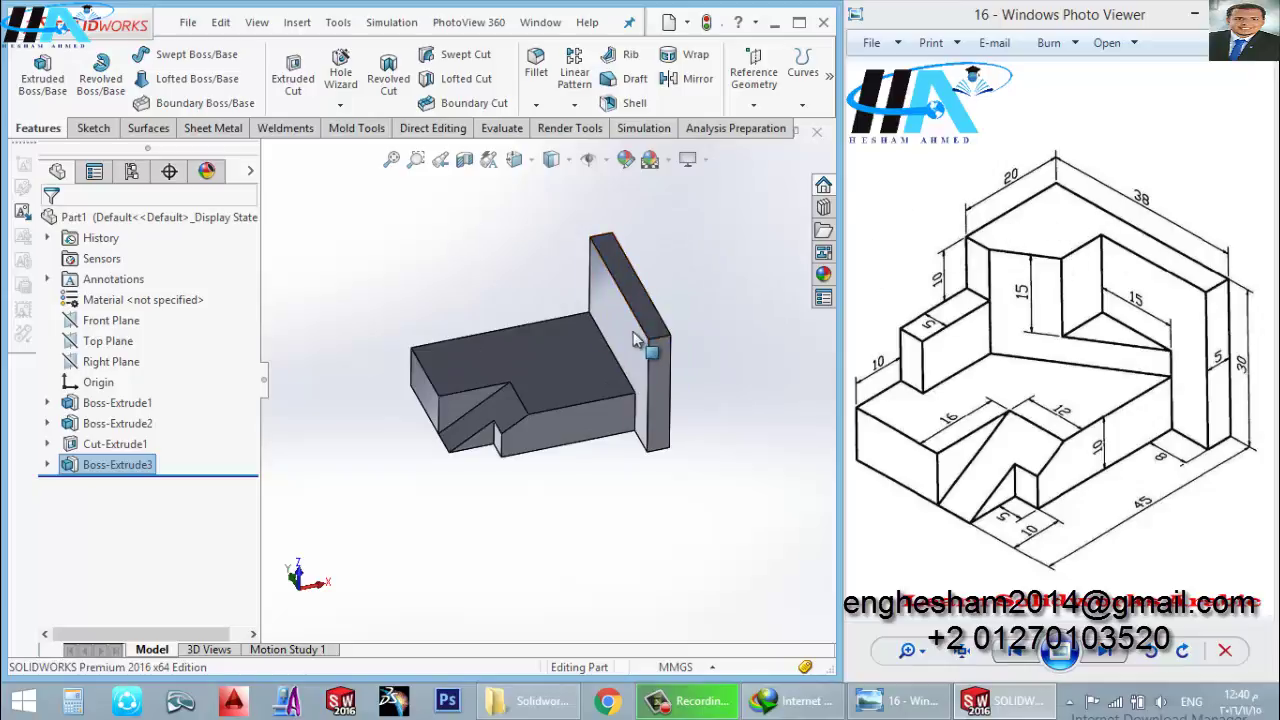
Step: Start a new sketch on the wall's top face and view it face-on
scroll(619, 283, "down", 5)
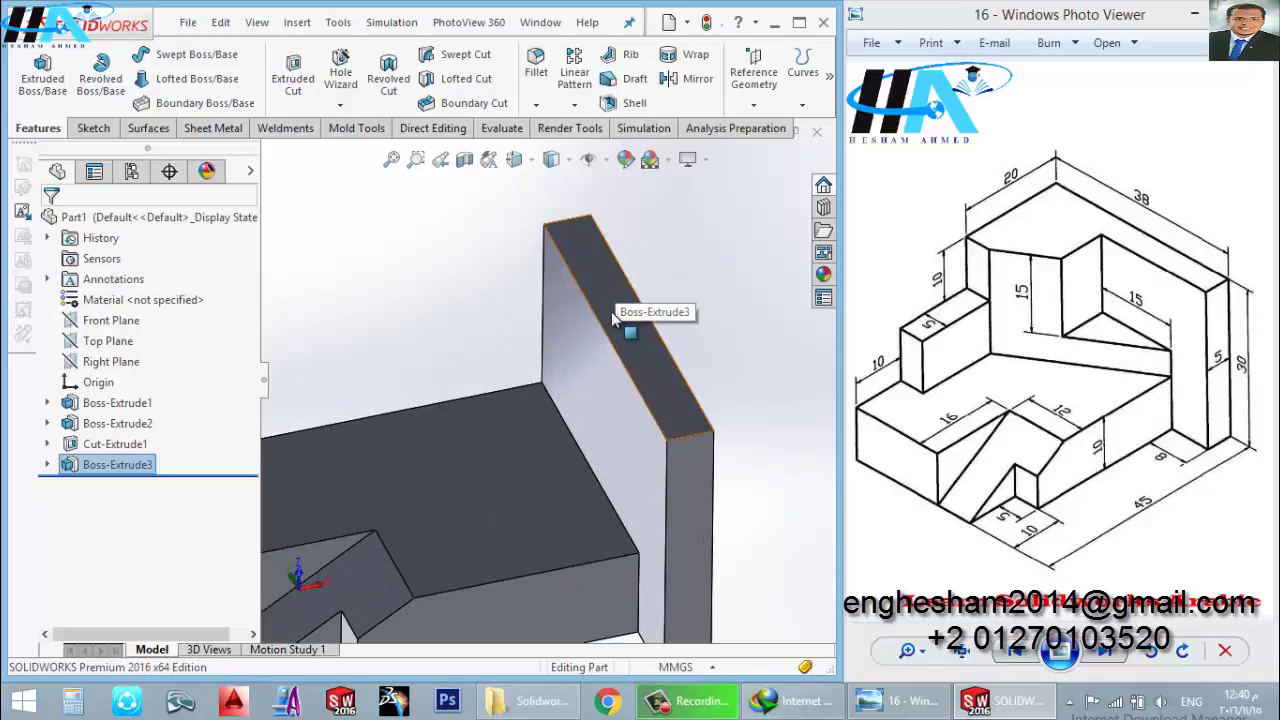
left_click(600, 309)
left_click(668, 262)
key("space")
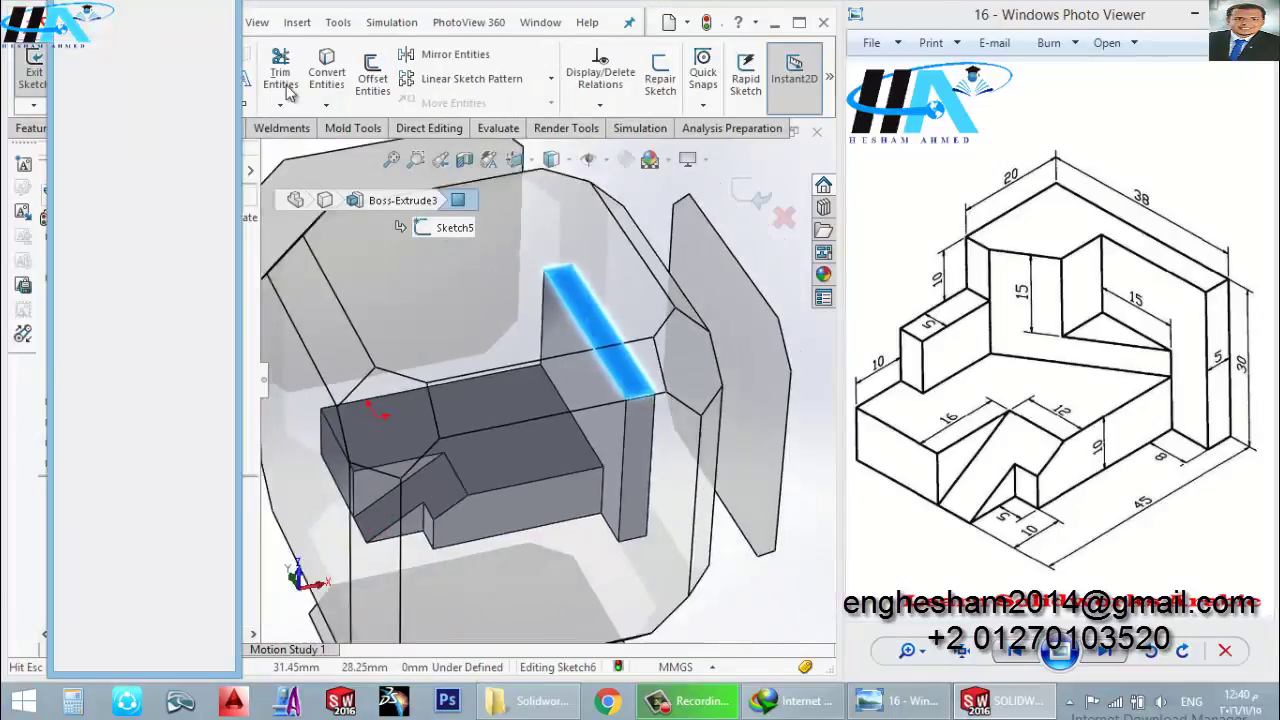
left_click(222, 82)
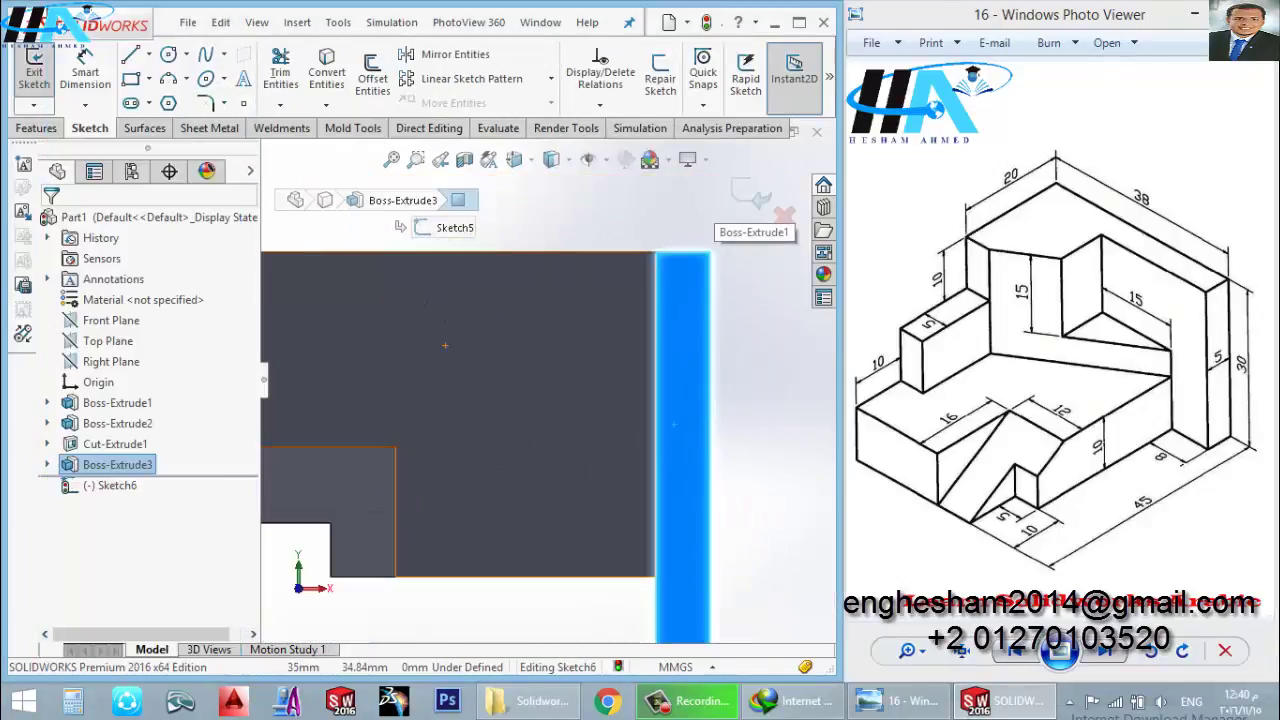
left_click(130, 55)
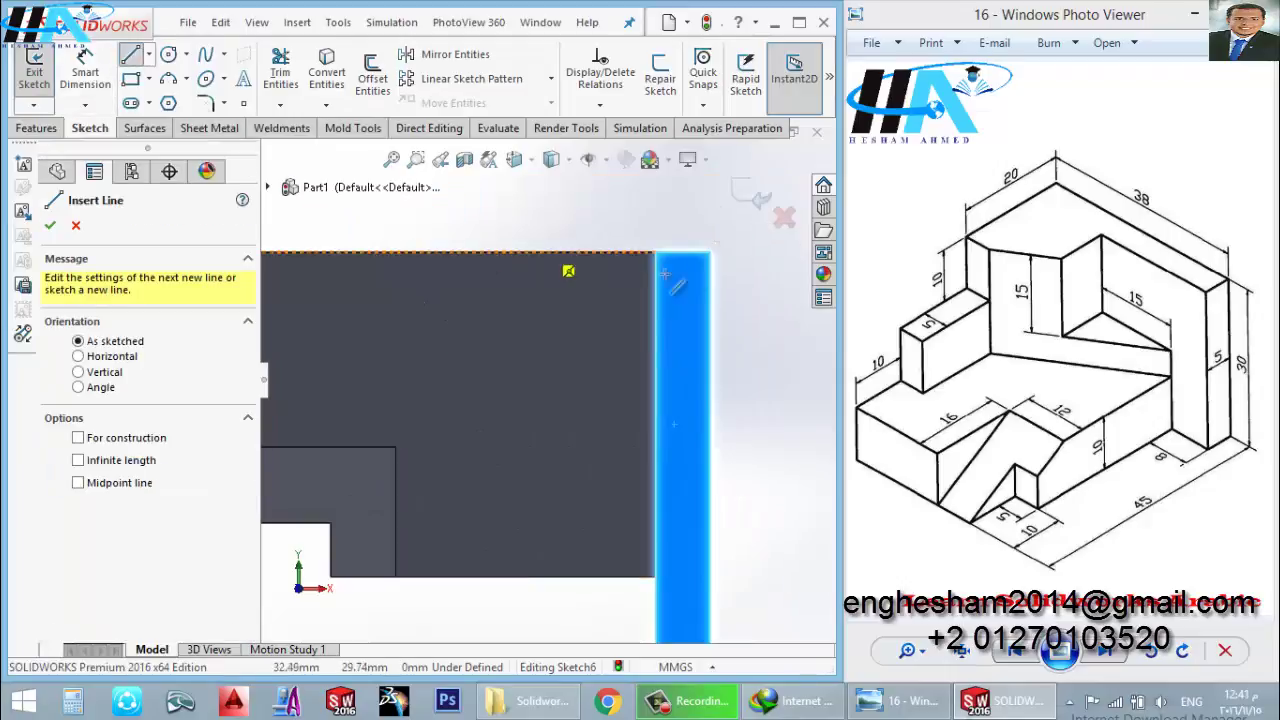
left_click(709, 252)
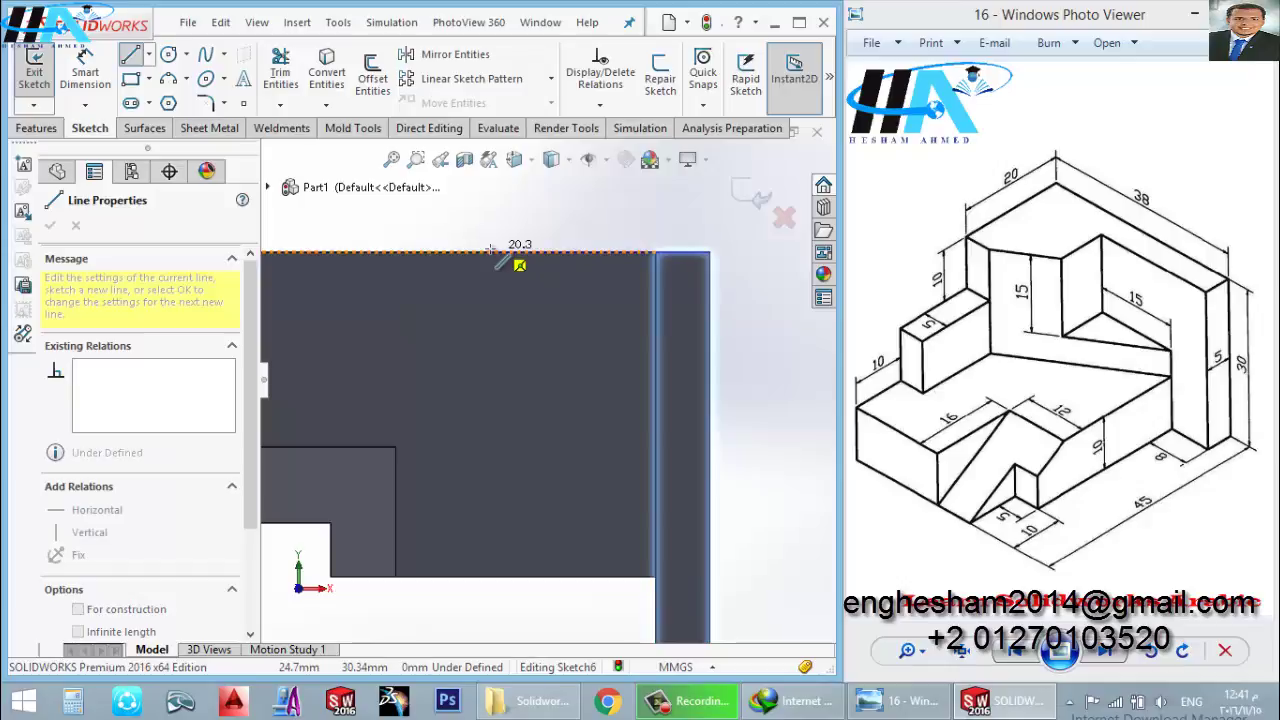
key("Escape")
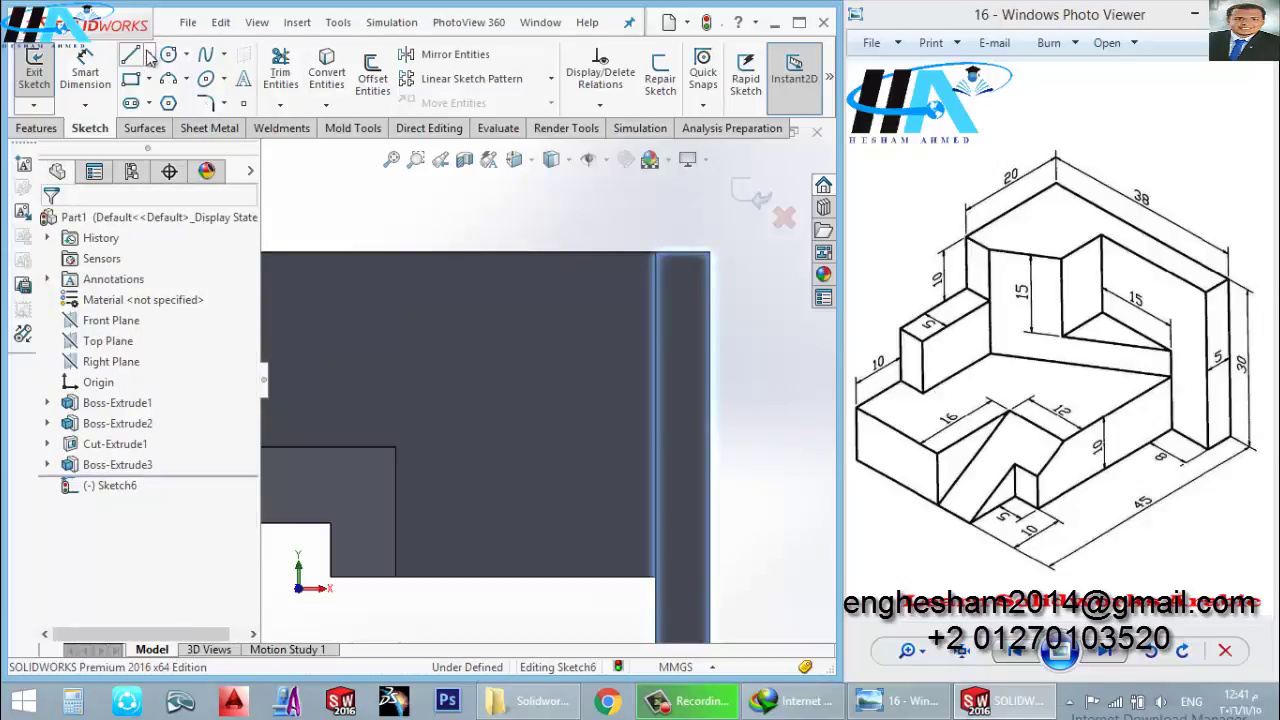
Step: Draw a closed outline from the top-right corner with a short drop, slanted edge and step
key("l")
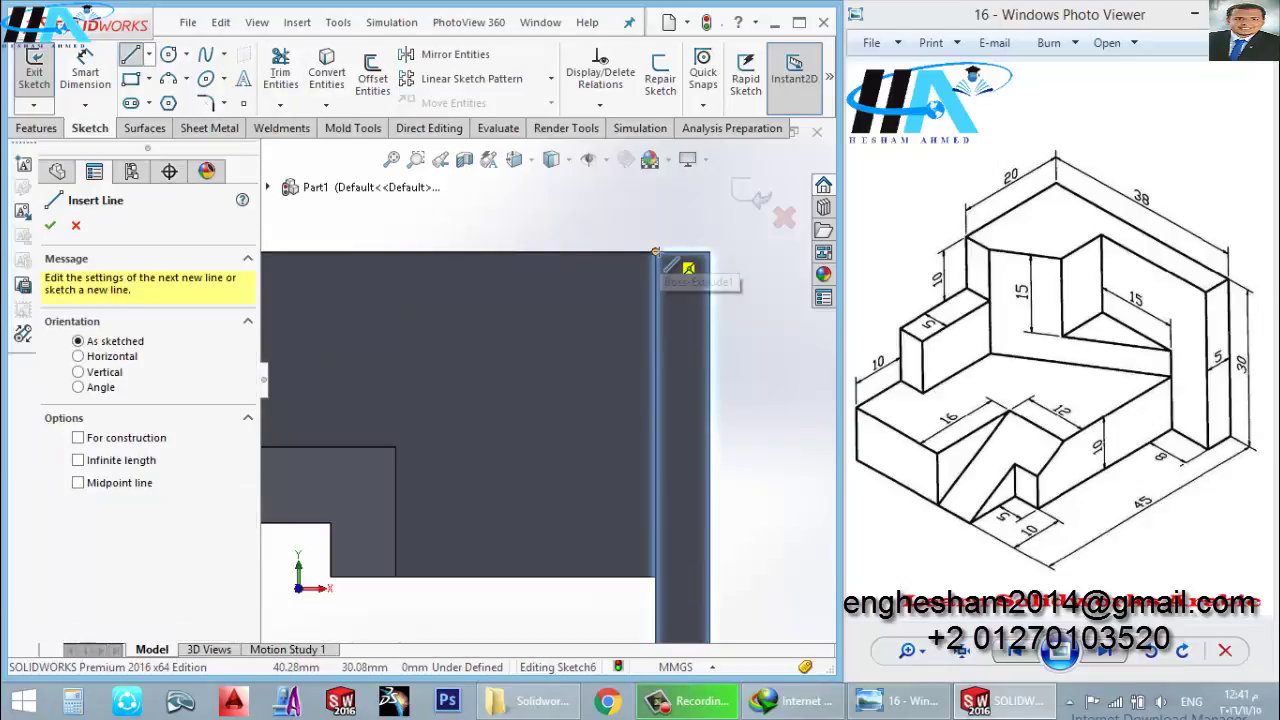
left_click(656, 252)
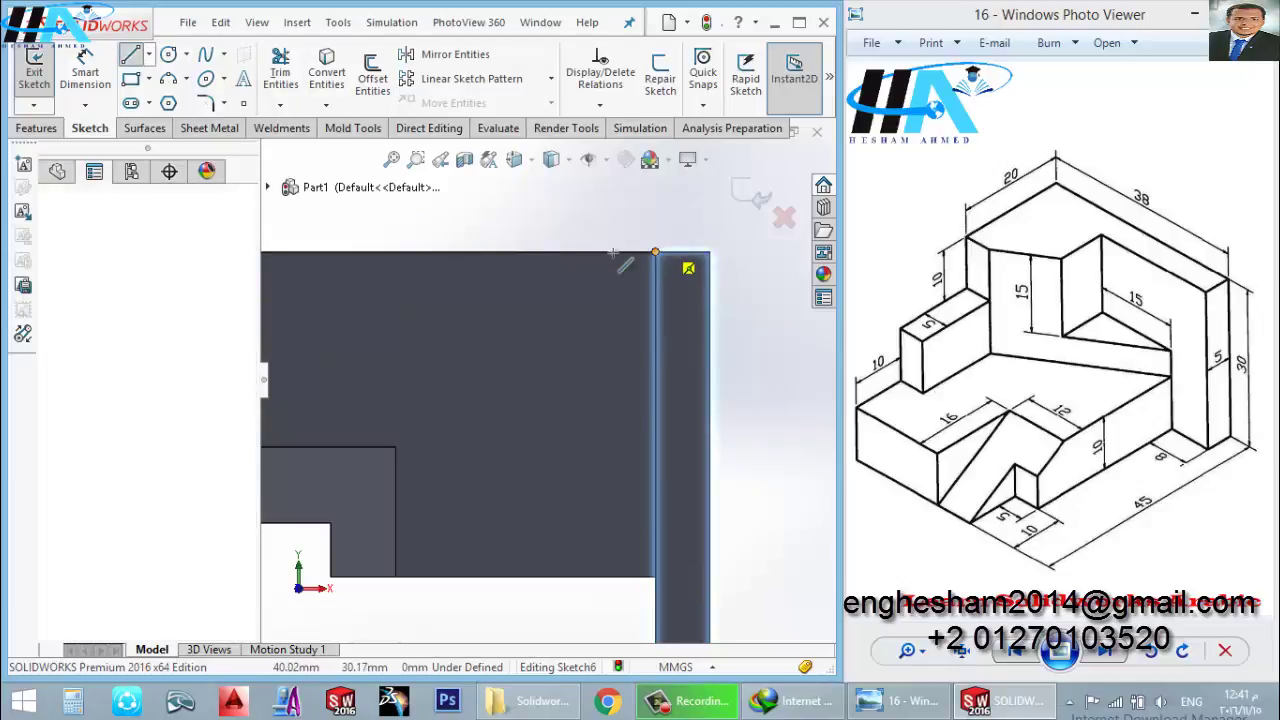
left_click(492, 251)
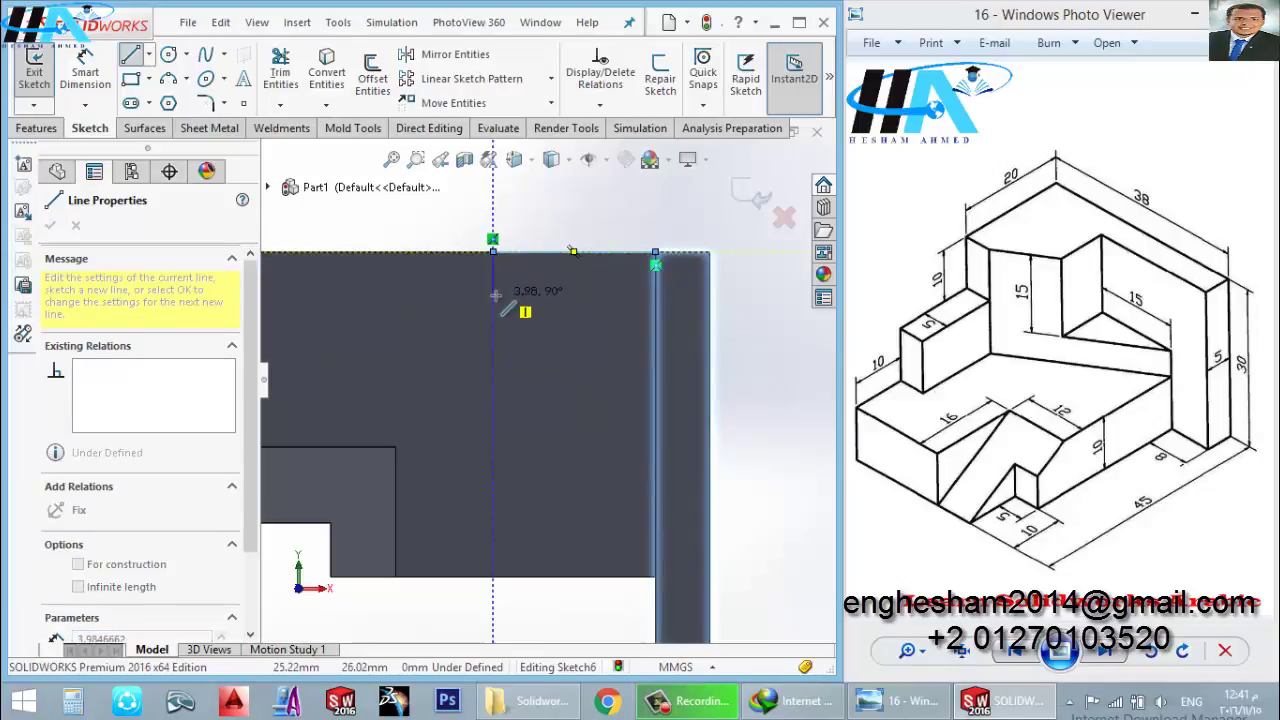
left_click(493, 295)
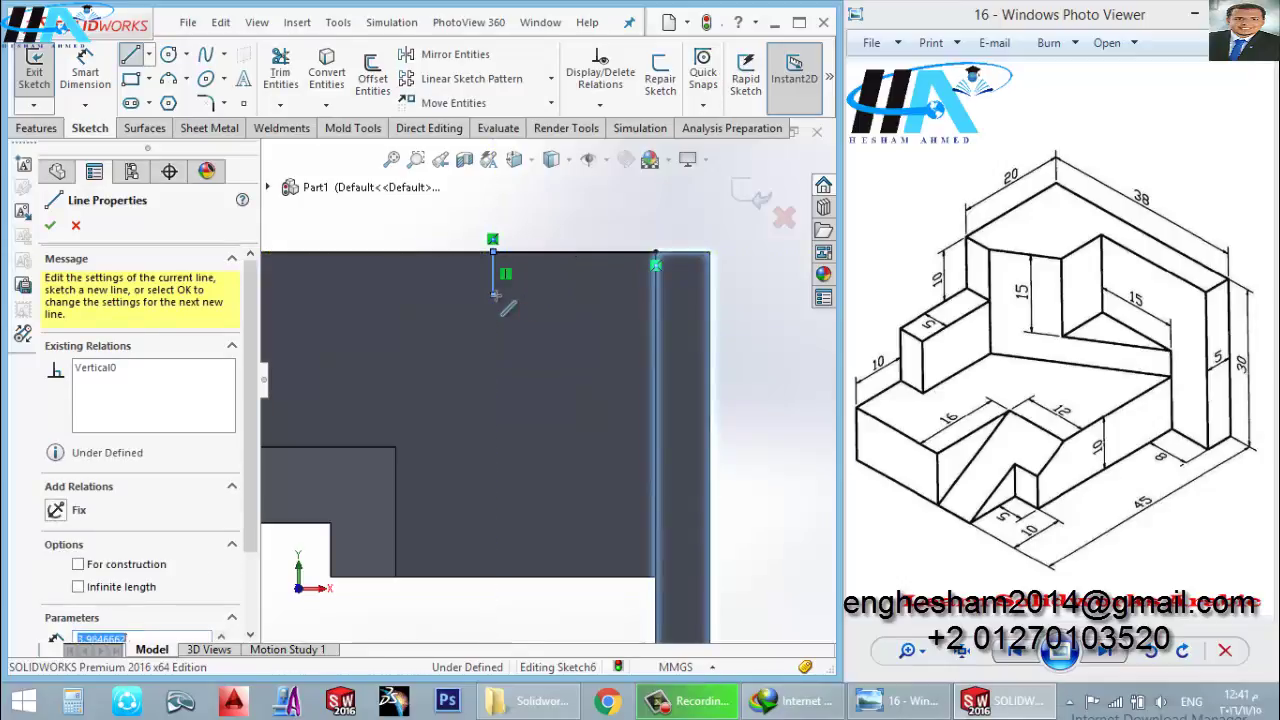
left_click(557, 358)
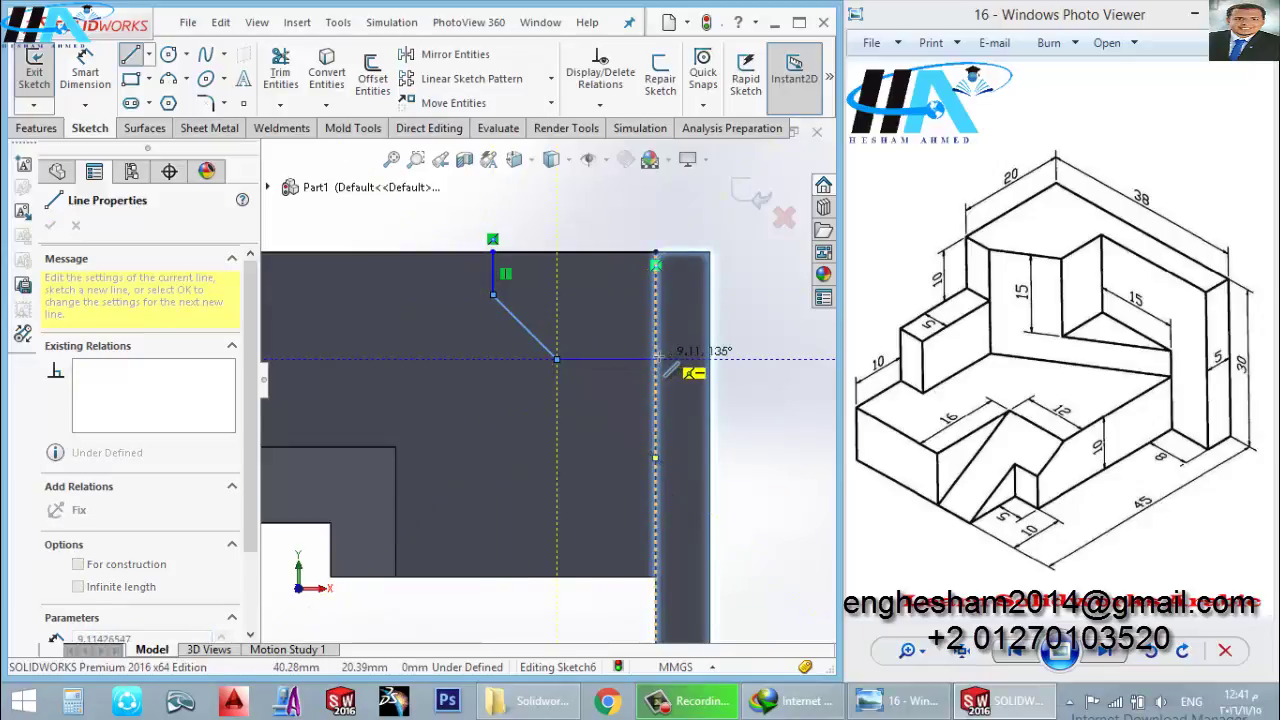
left_click(656, 359)
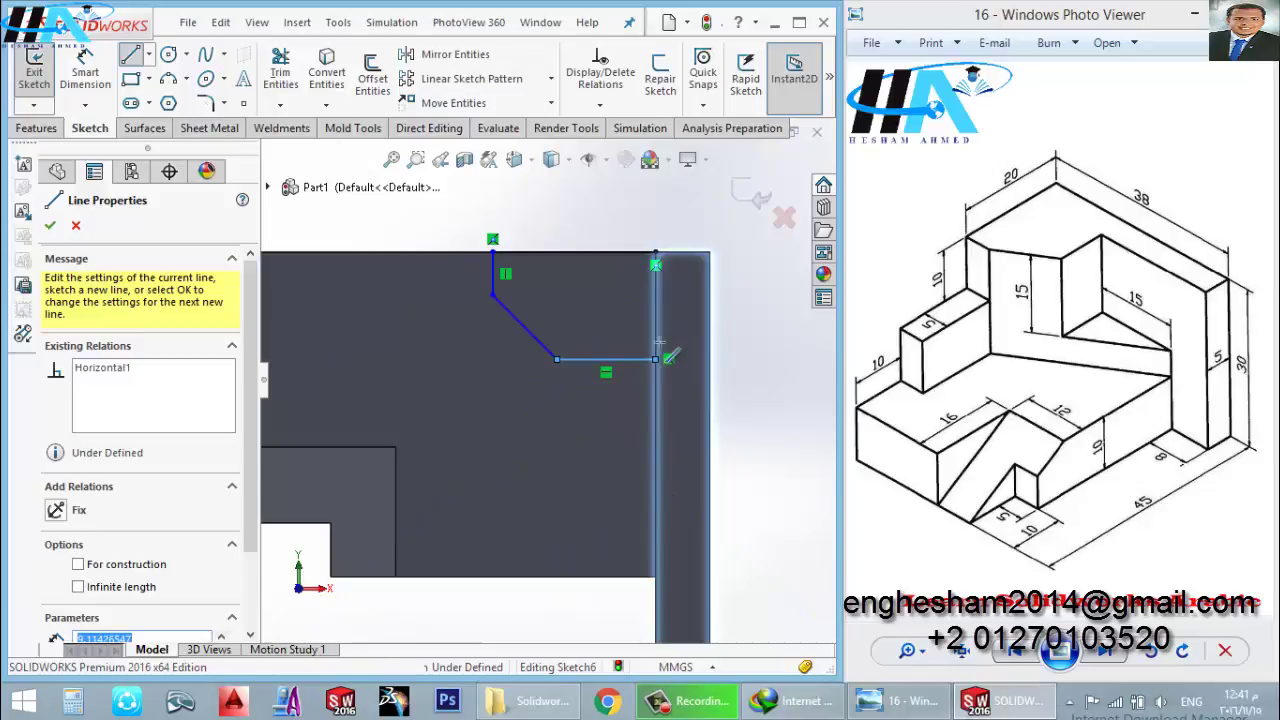
left_click(655, 252)
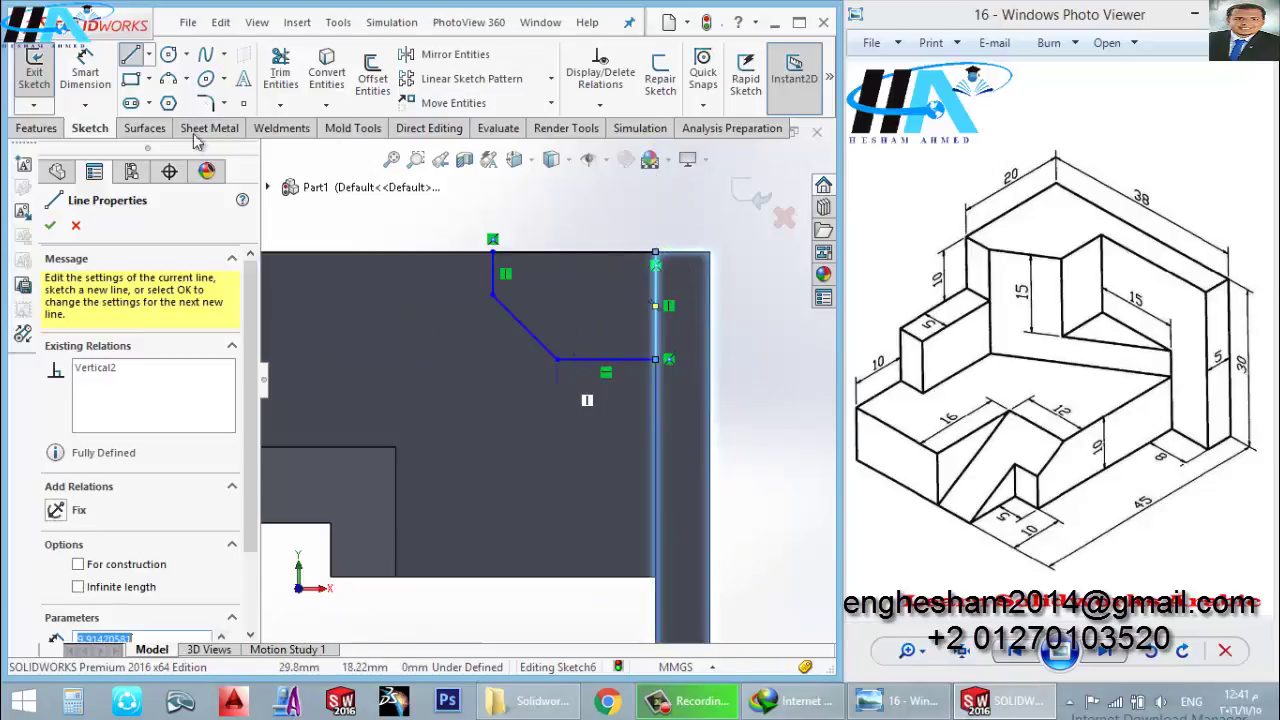
left_click(86, 80)
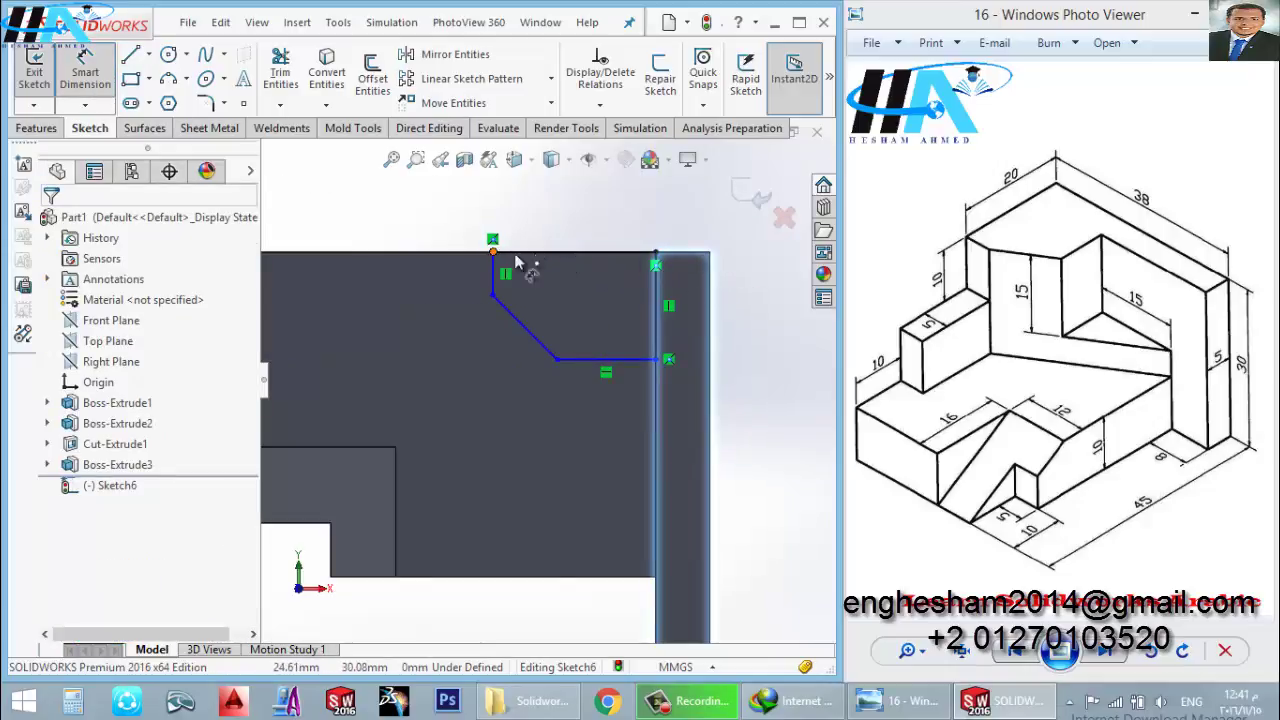
Step: Dimension the outline's top edge to 15 mm wide and the short vertical drop to 5 mm
left_click(711, 254)
left_click(716, 262)
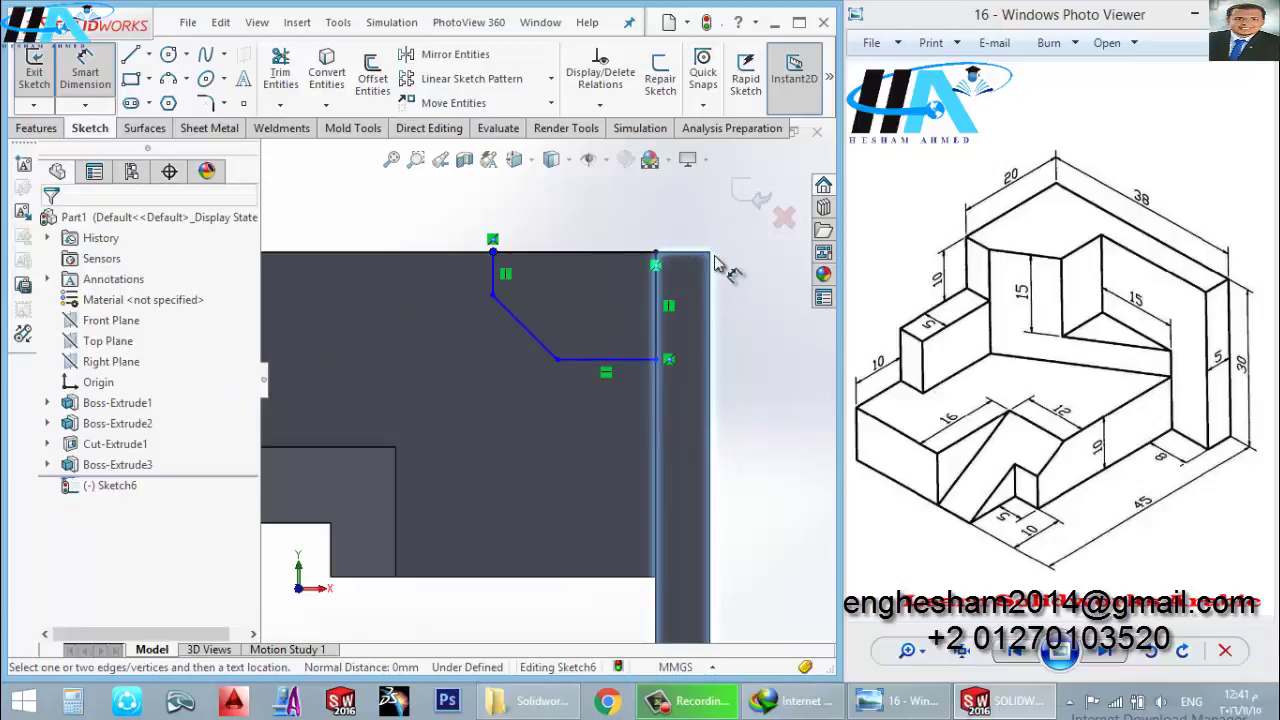
left_click(712, 258)
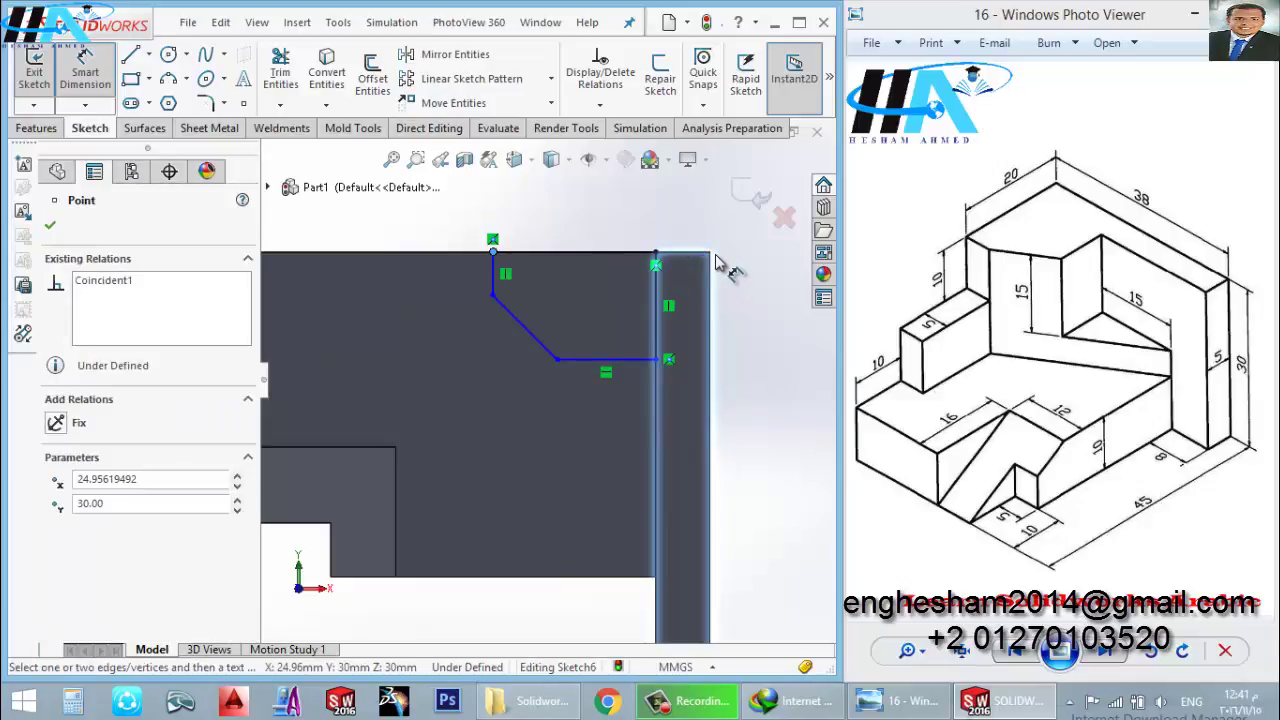
left_click(600, 228)
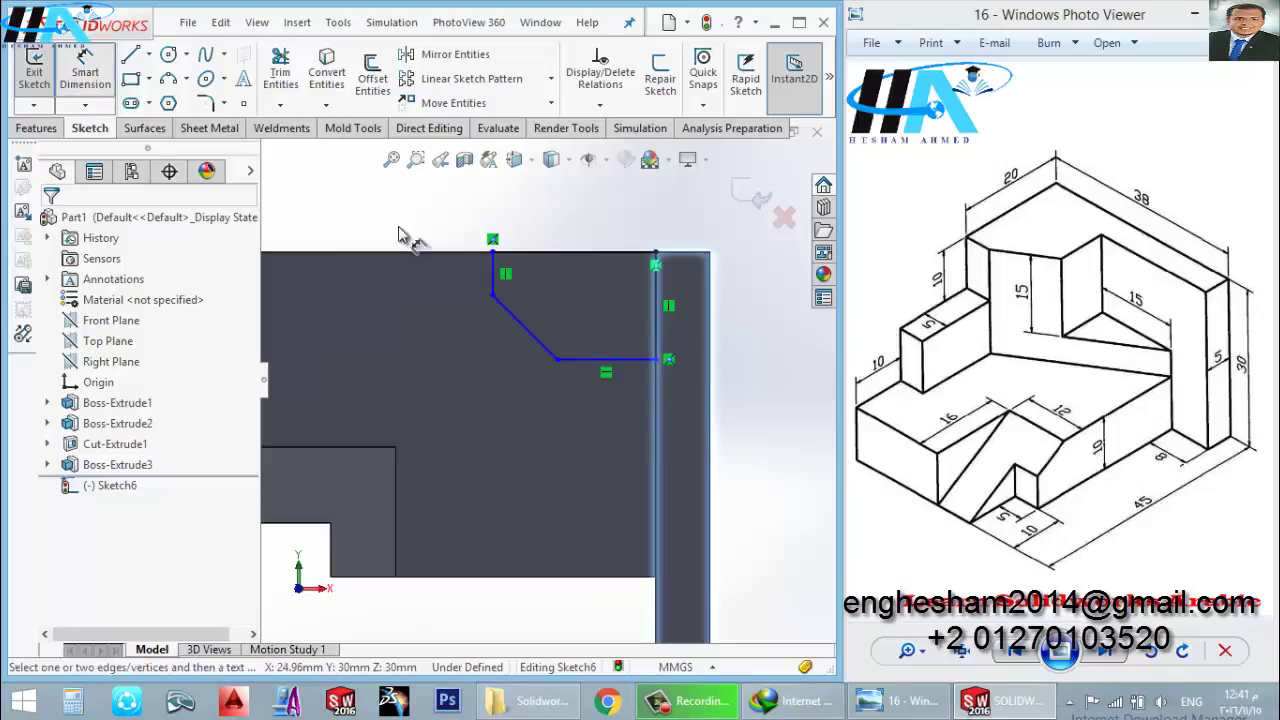
left_click(493, 251)
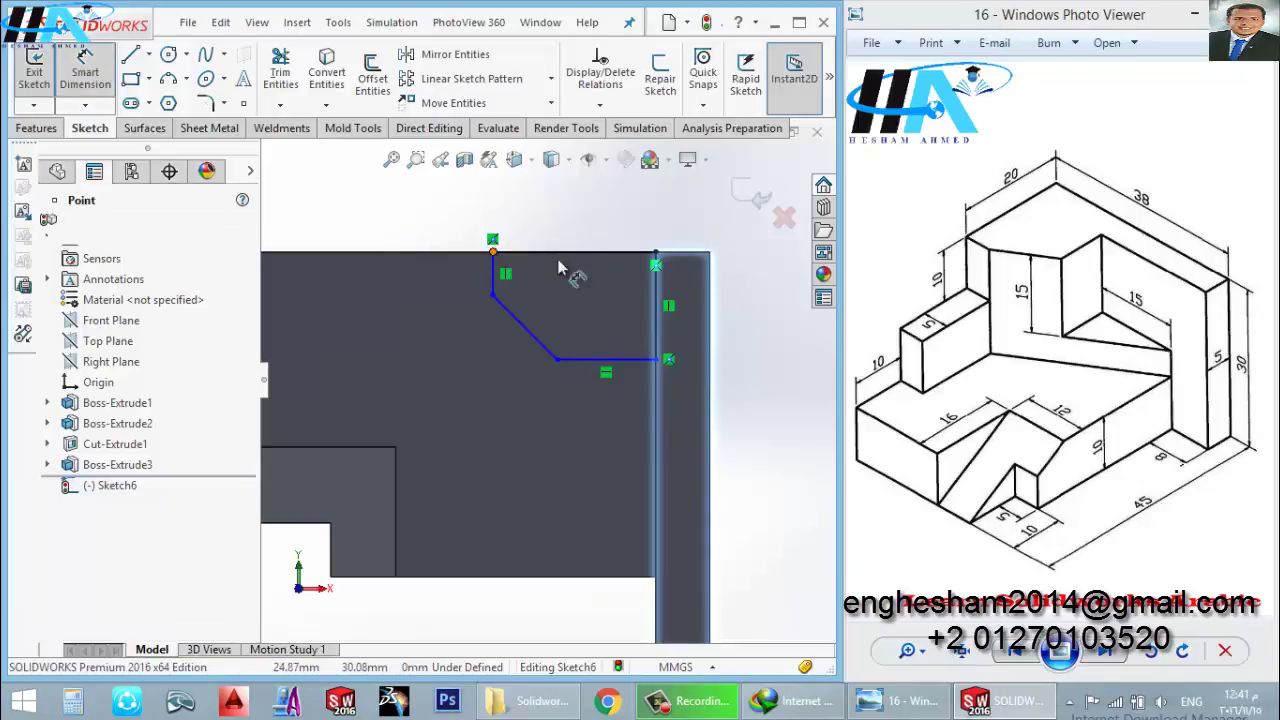
left_click(655, 254)
left_click(606, 222)
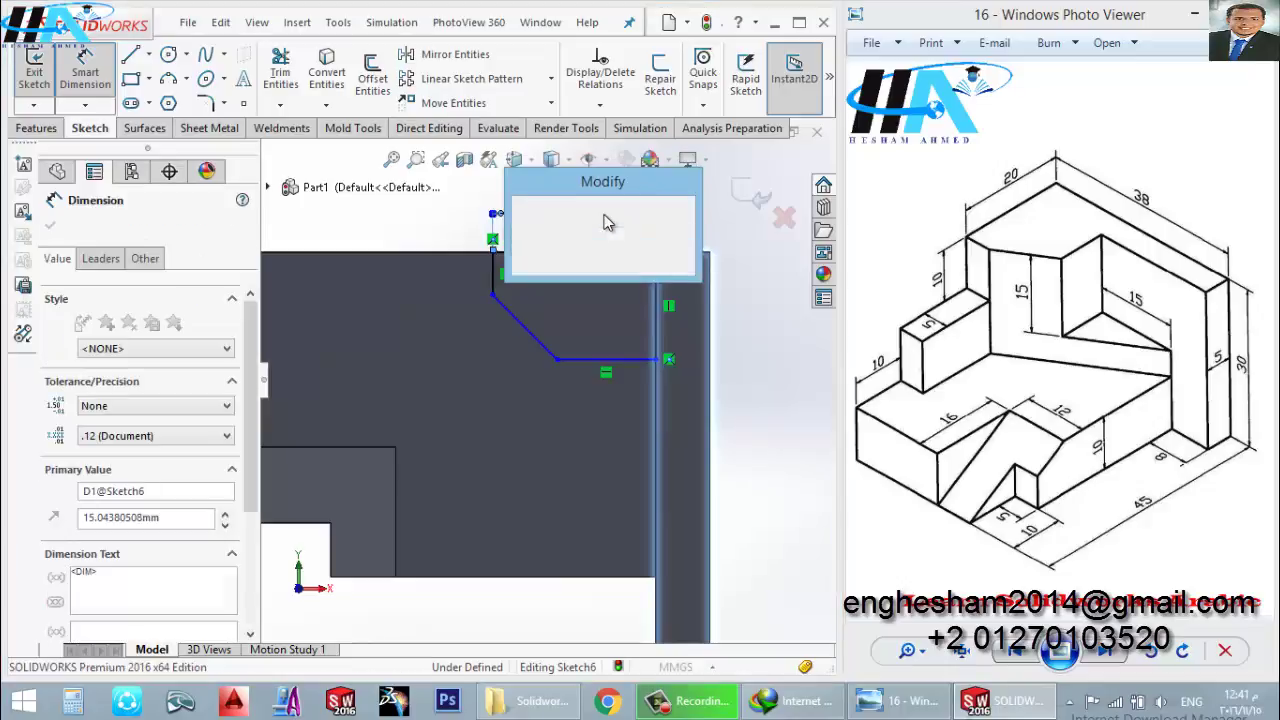
type("15")
key("Return")
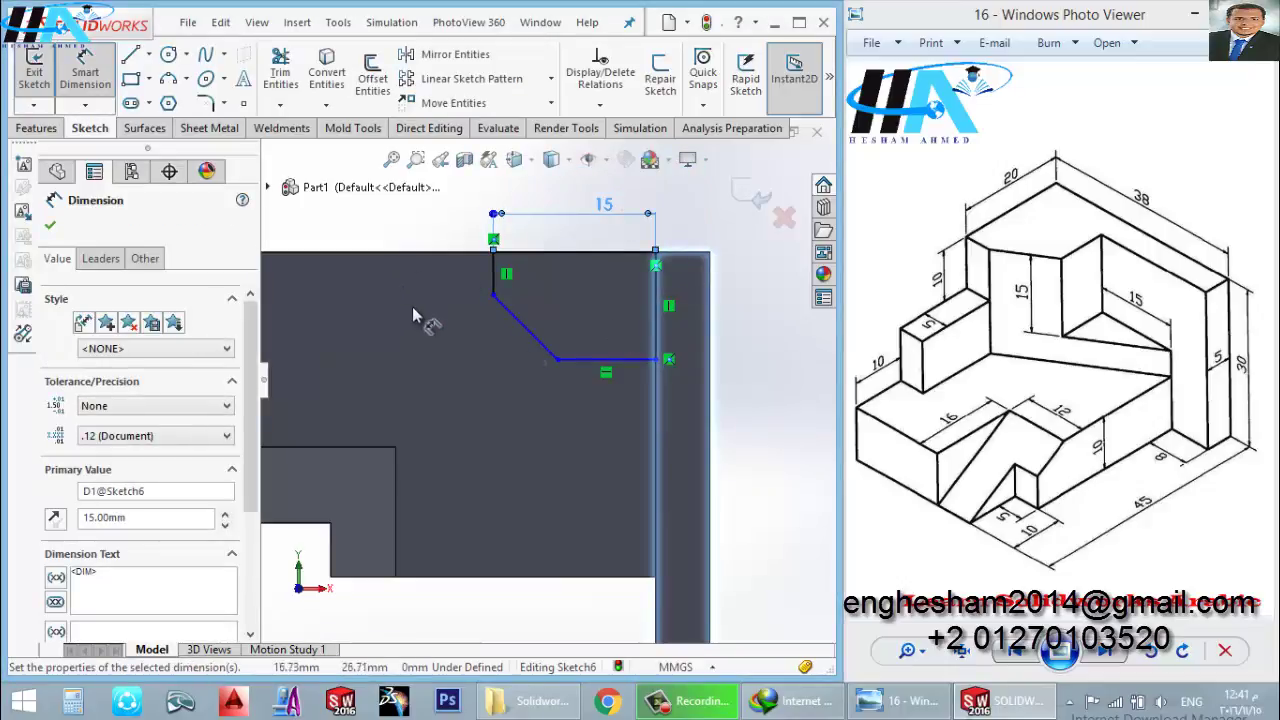
left_click(496, 283)
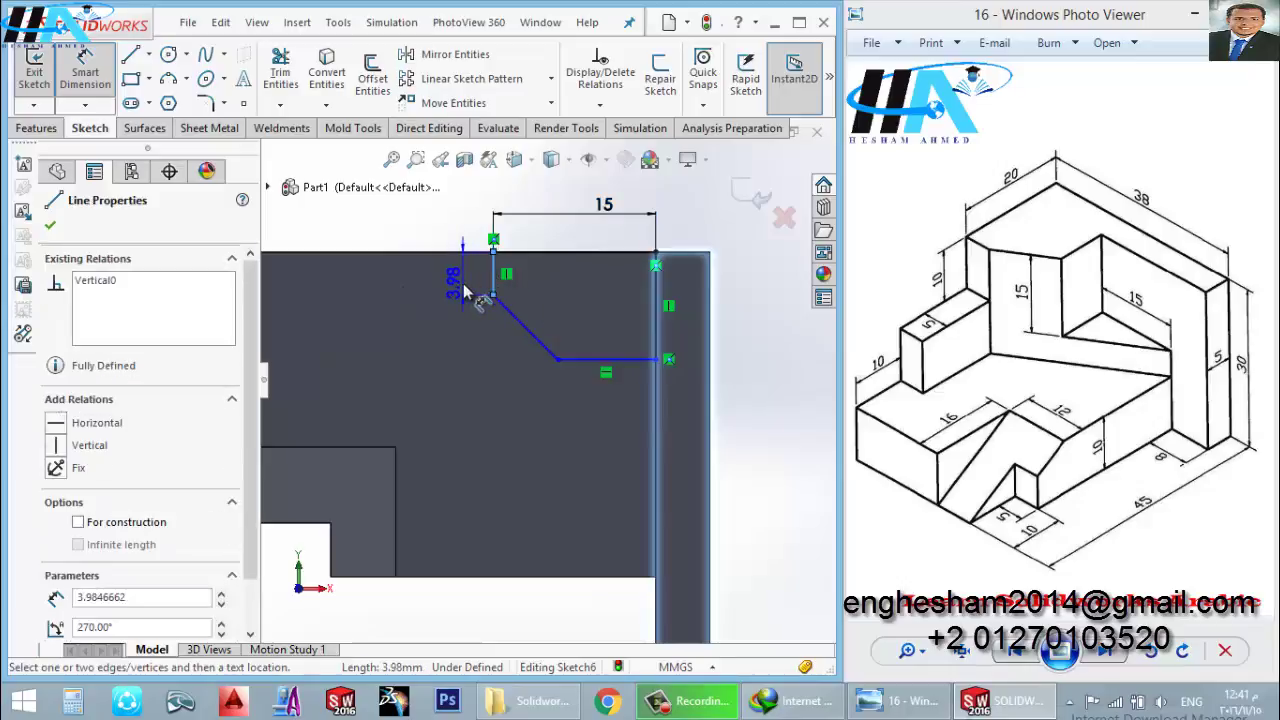
left_click(470, 282)
type("5")
key("Return")
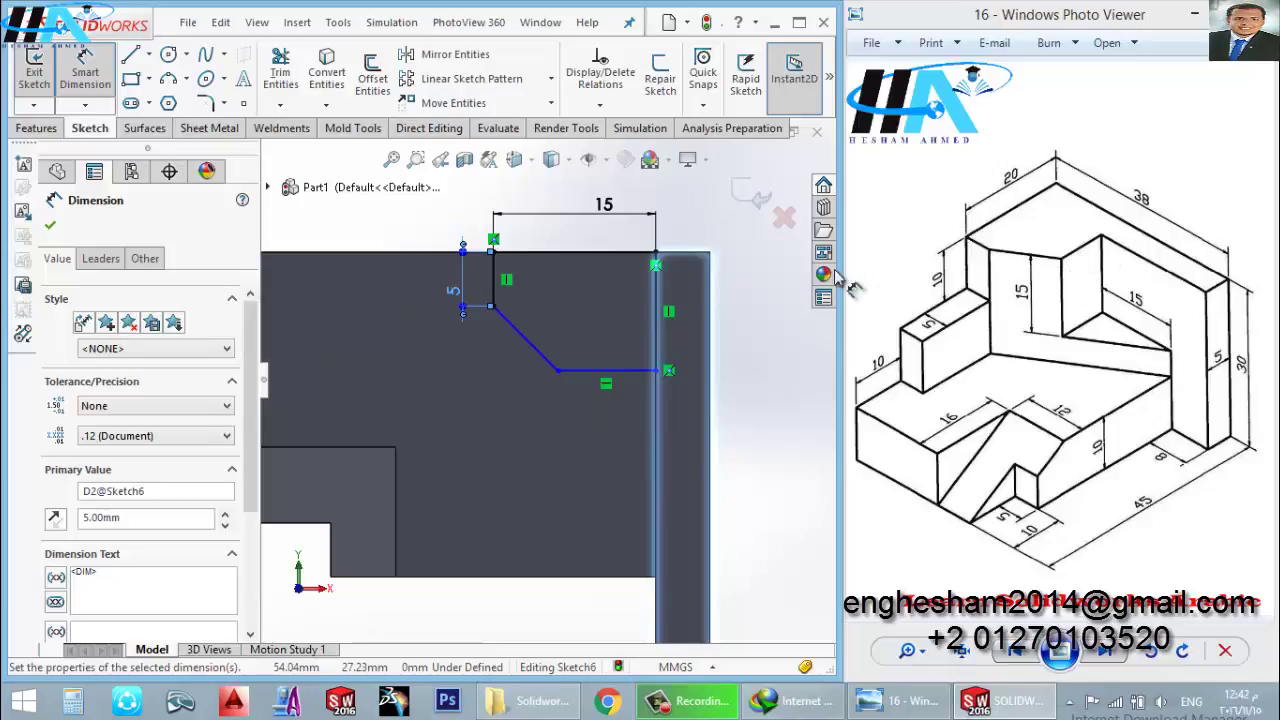
Step: Place the lower edge 15 mm above the part's bottom, set the slant to 150°, and exit the sketch
left_click(633, 375)
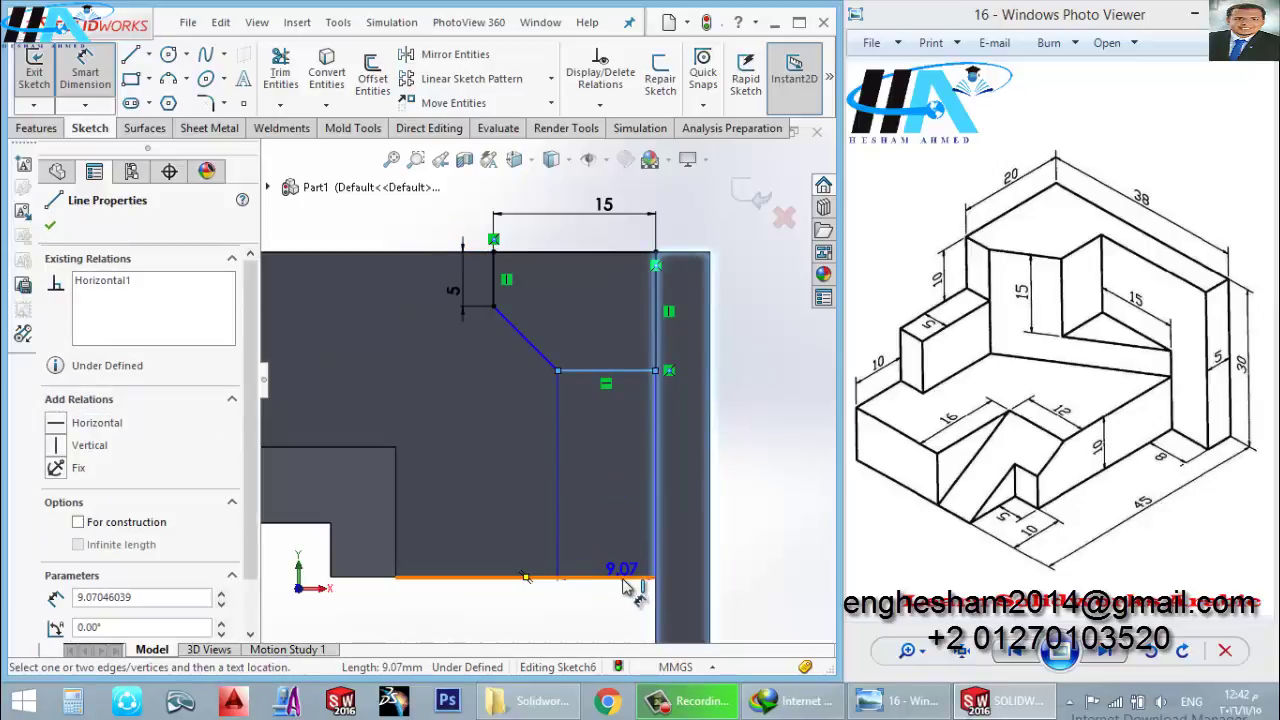
left_click(628, 371)
left_click(778, 512)
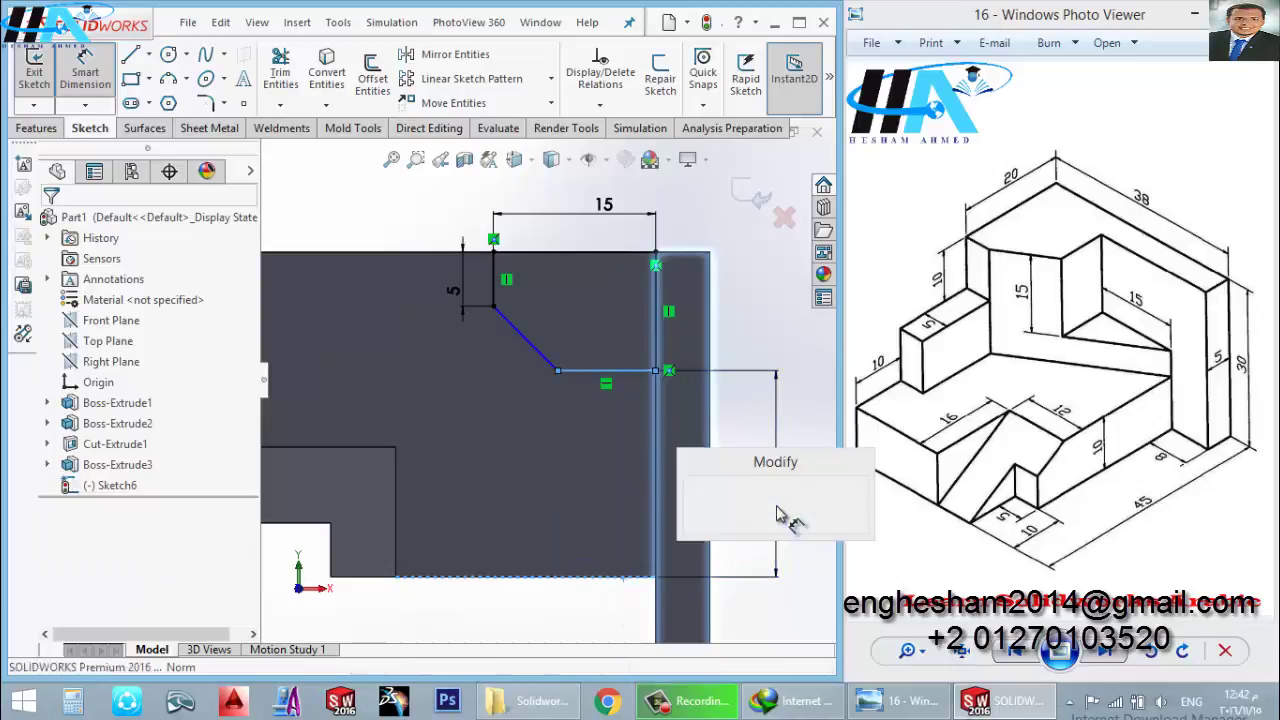
type("15")
key("Return")
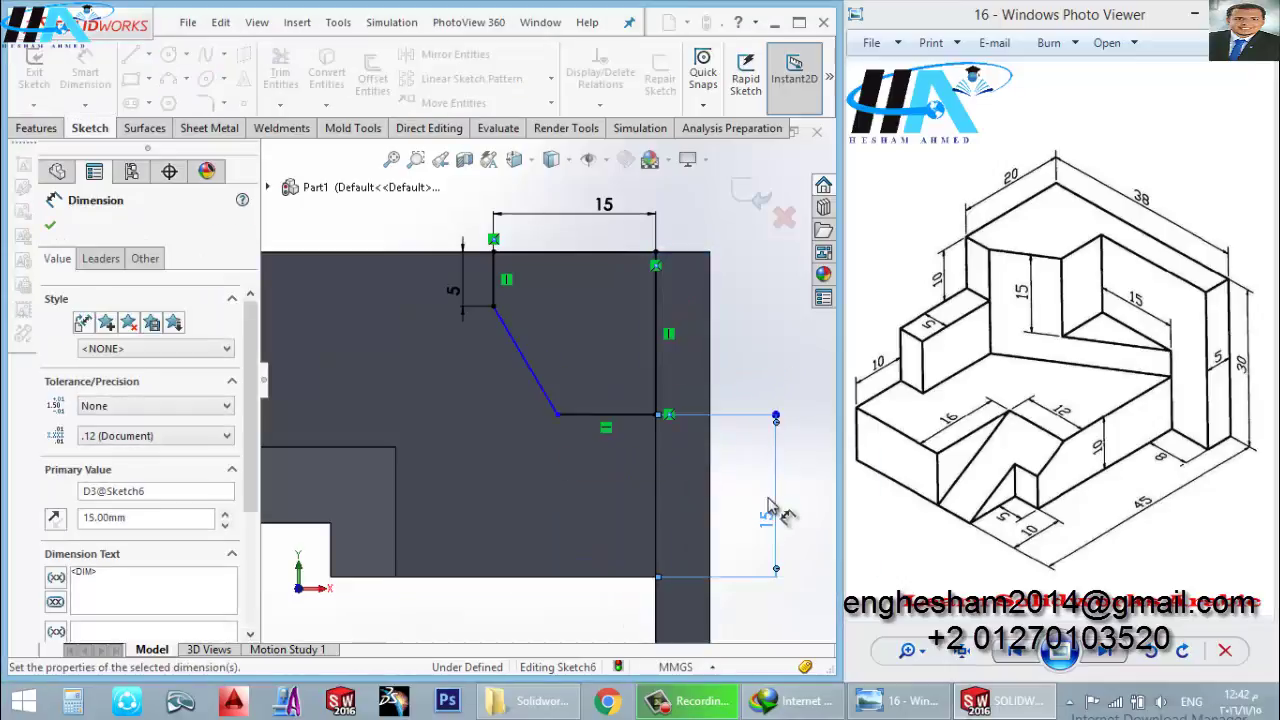
left_click(520, 352)
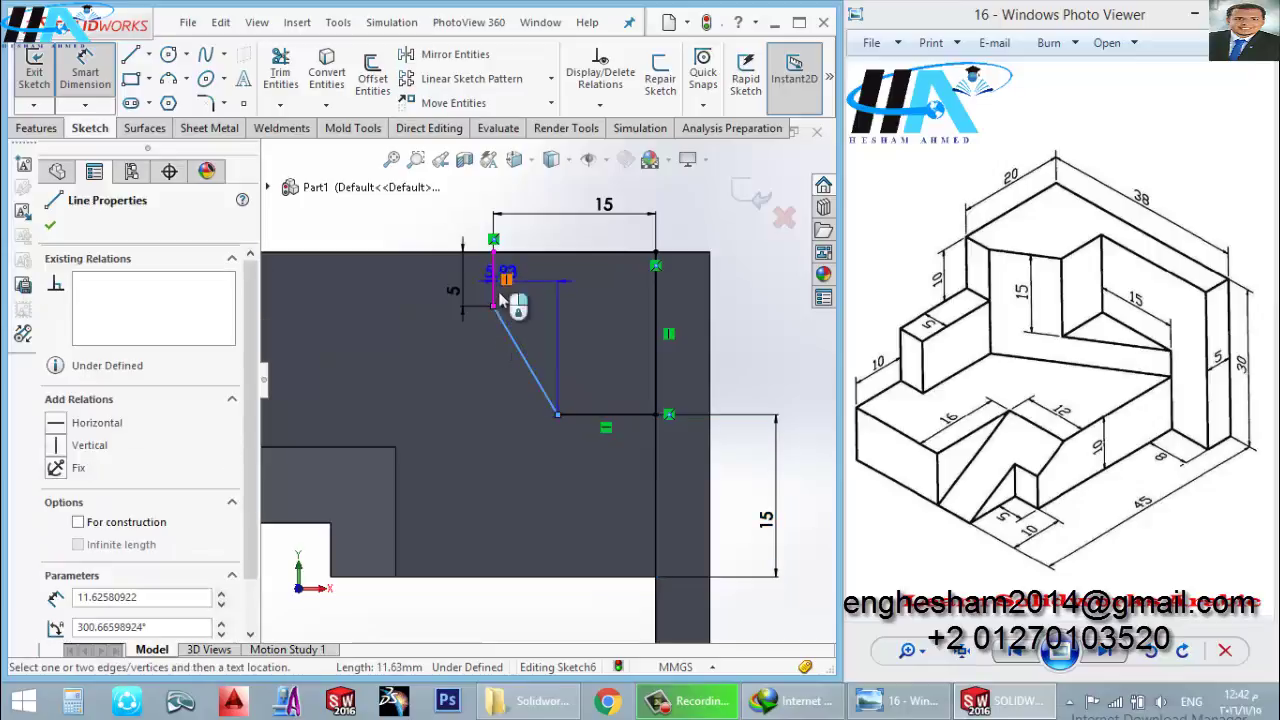
left_click(494, 290)
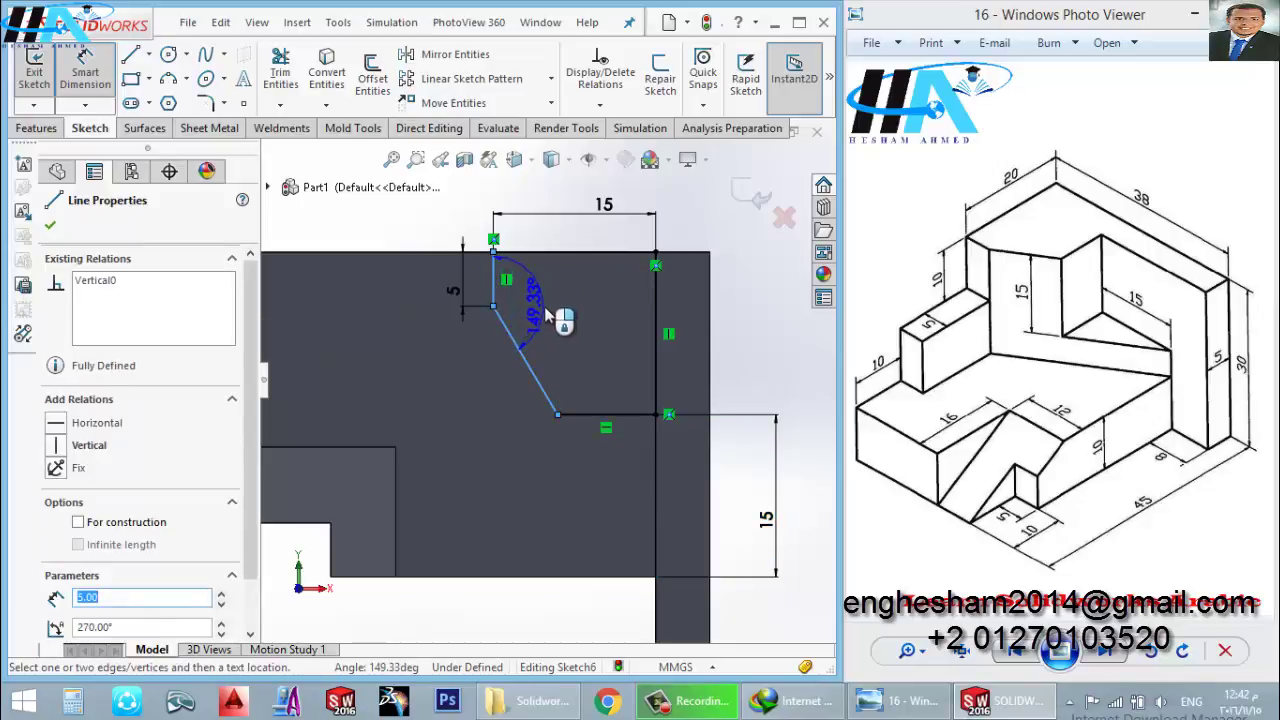
left_click(536, 316)
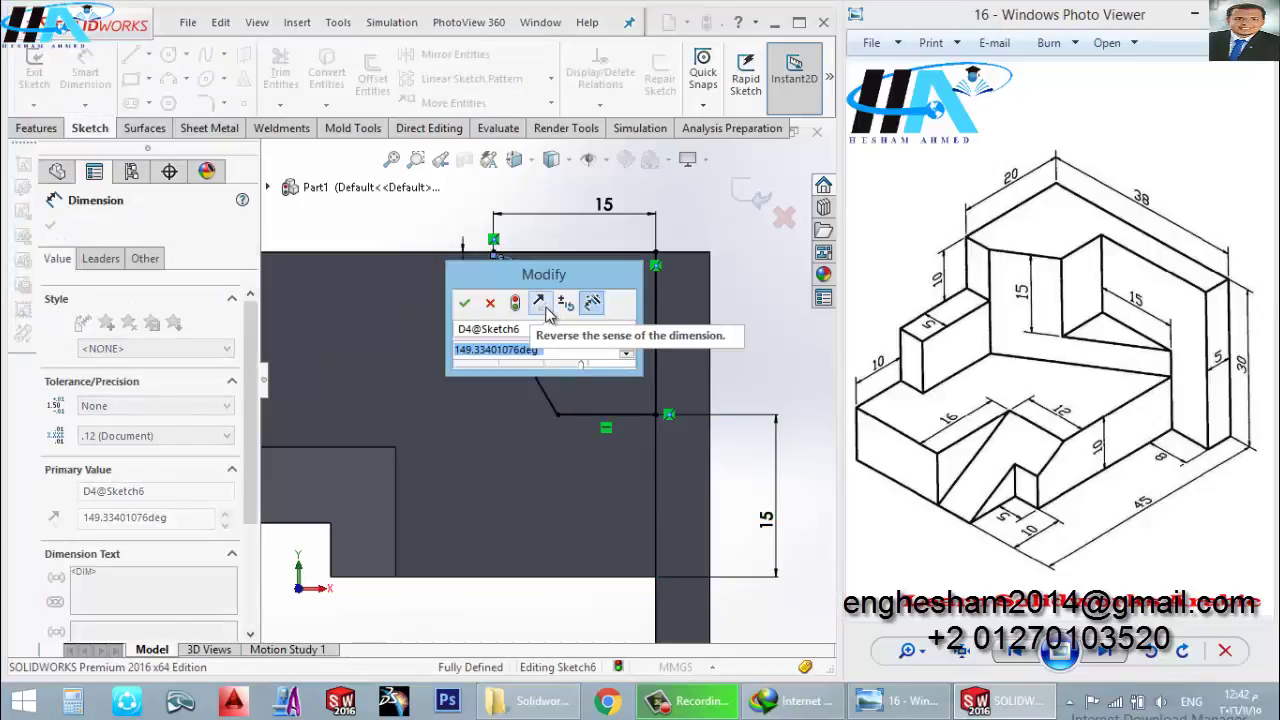
type("150")
key("Return")
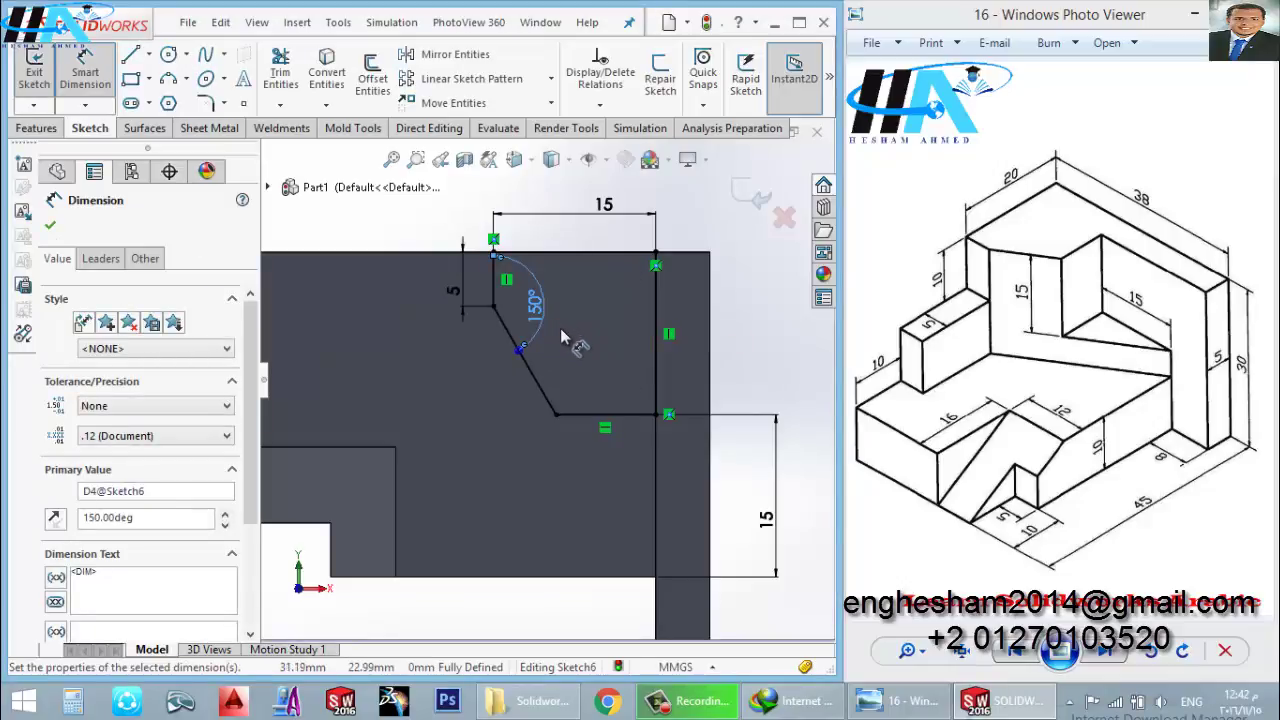
left_click(33, 74)
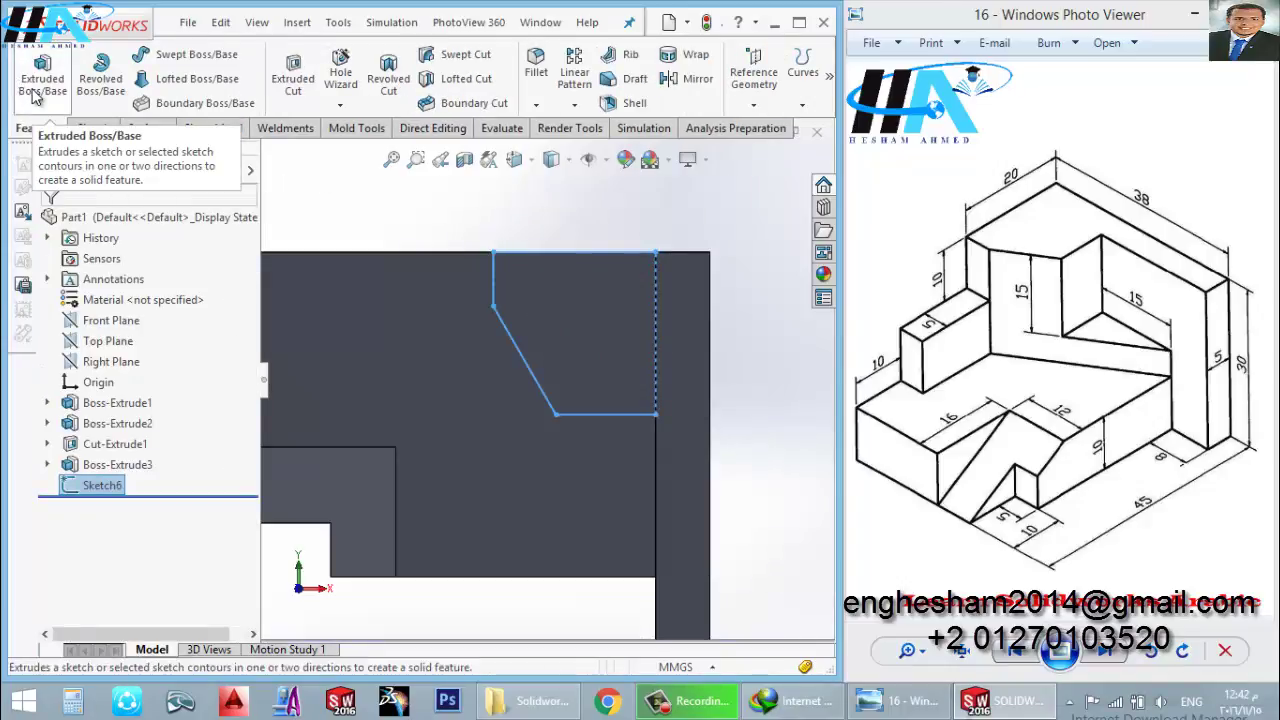
Step: Extrude Sketch6 downward with Up To Next so the slanted block meets the base
left_click(35, 90)
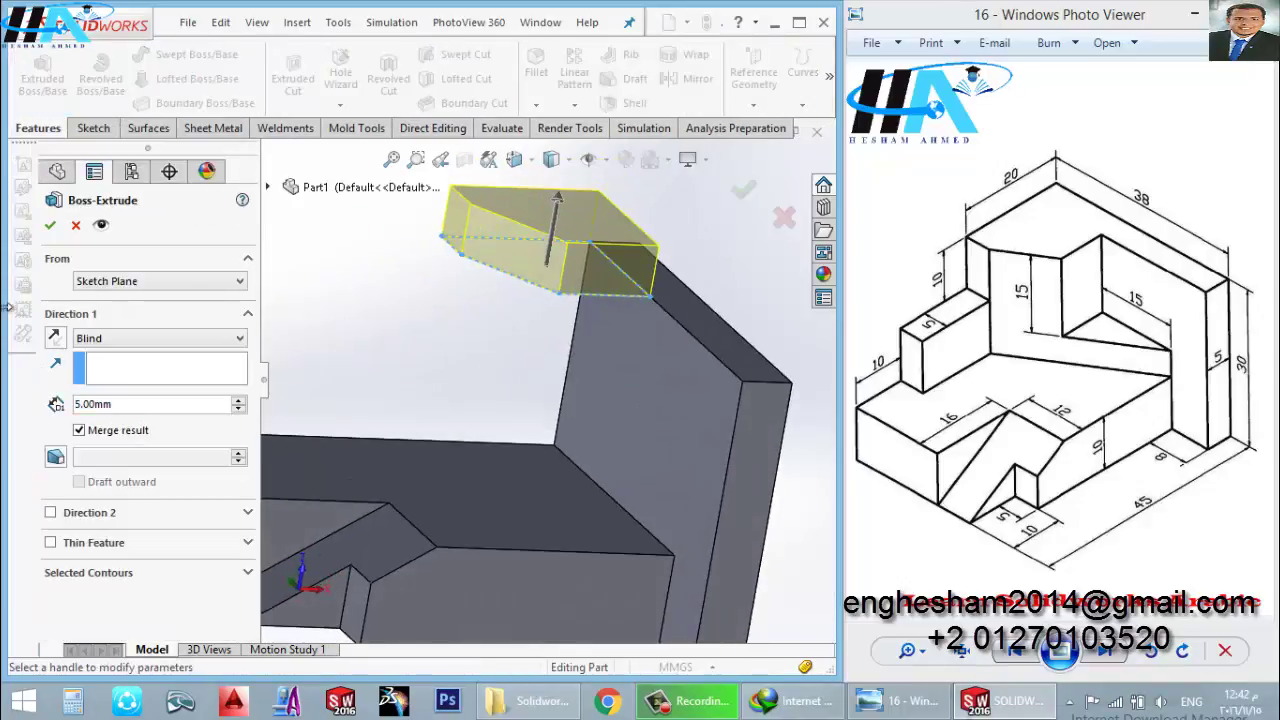
left_click(54, 339)
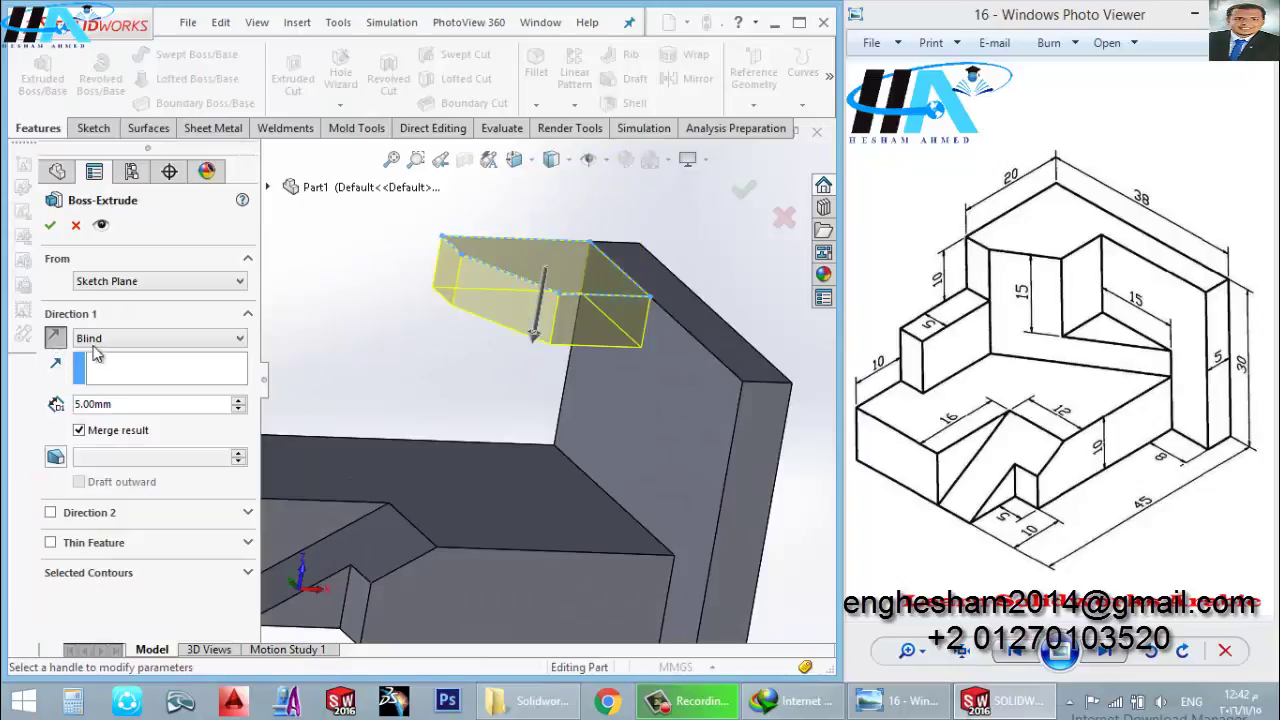
left_click(178, 340)
left_click(180, 382)
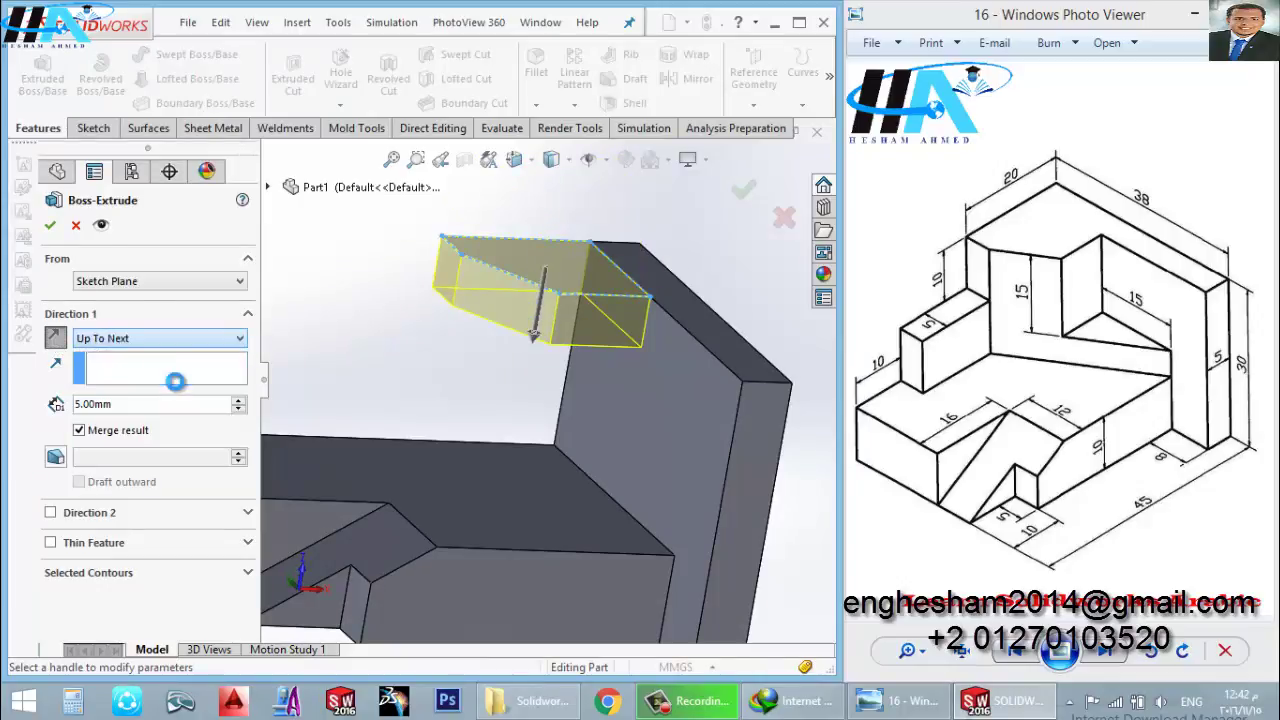
left_click(49, 226)
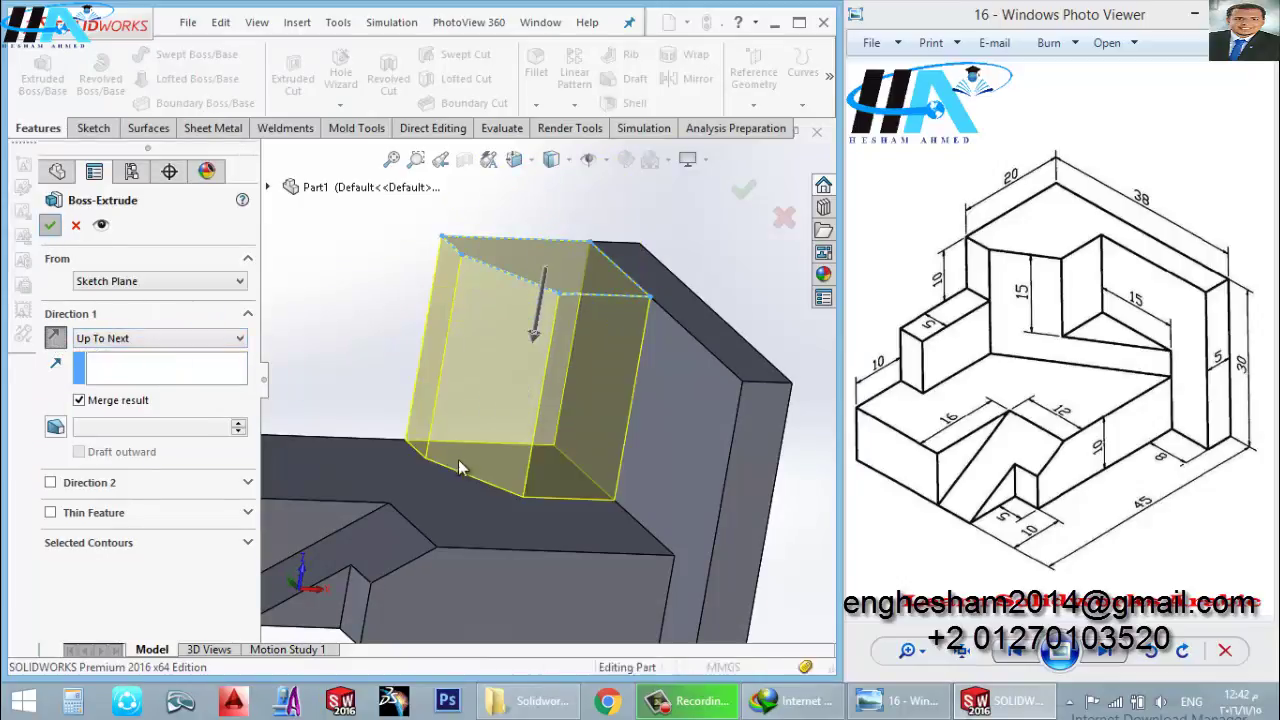
middle_click_drag(472, 438, 463, 382)
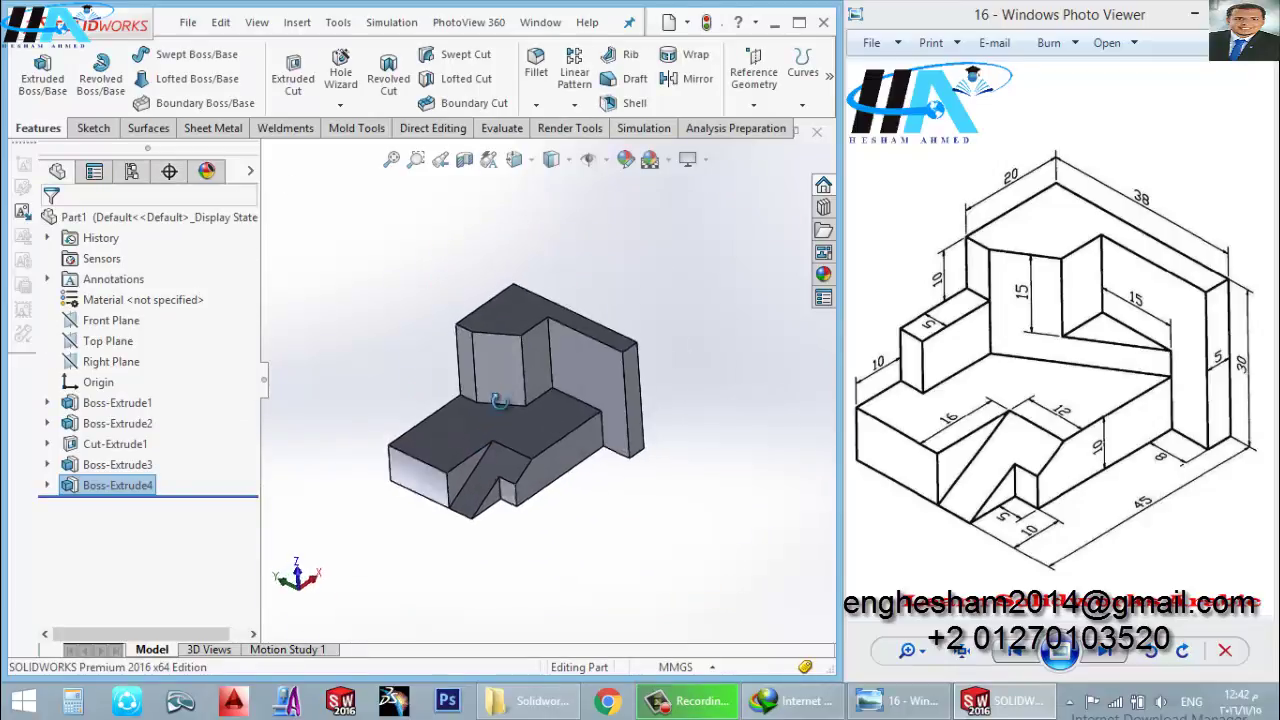
scroll(463, 382, "up", 3)
Step: Draw a corner rectangle on the raised step's top face at its left end
left_click(479, 434)
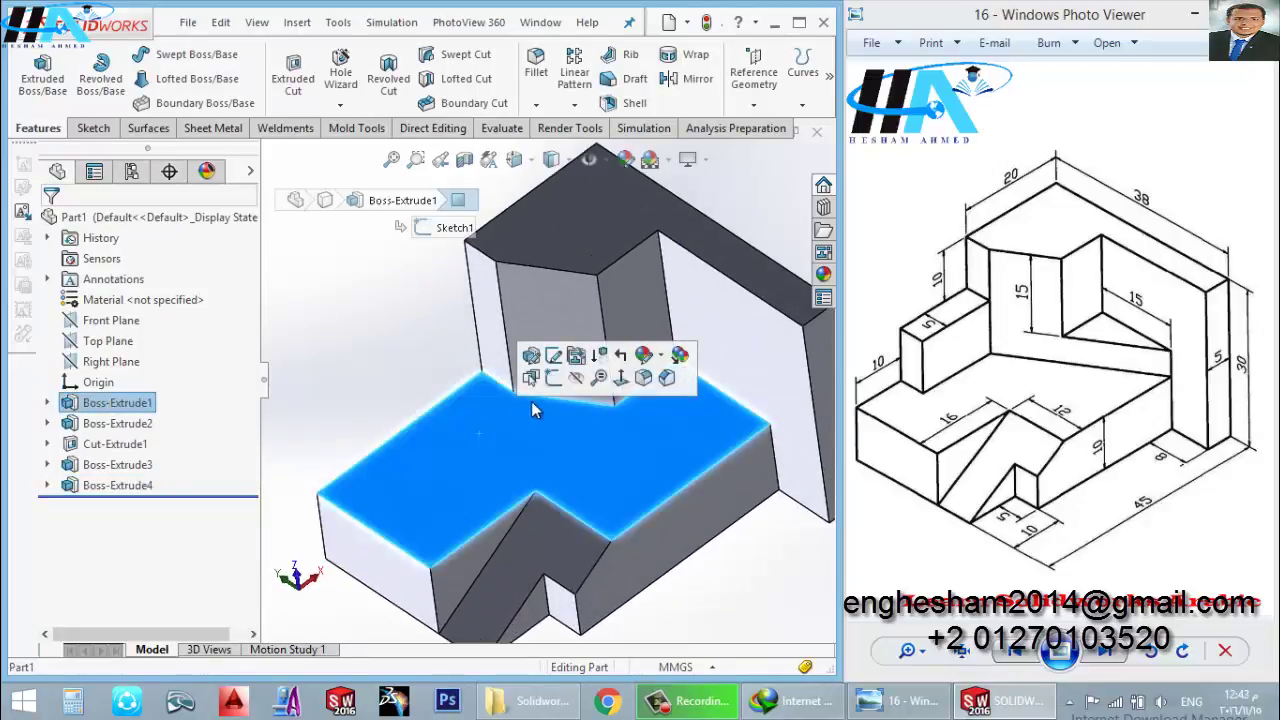
left_click(553, 380)
left_click(130, 78)
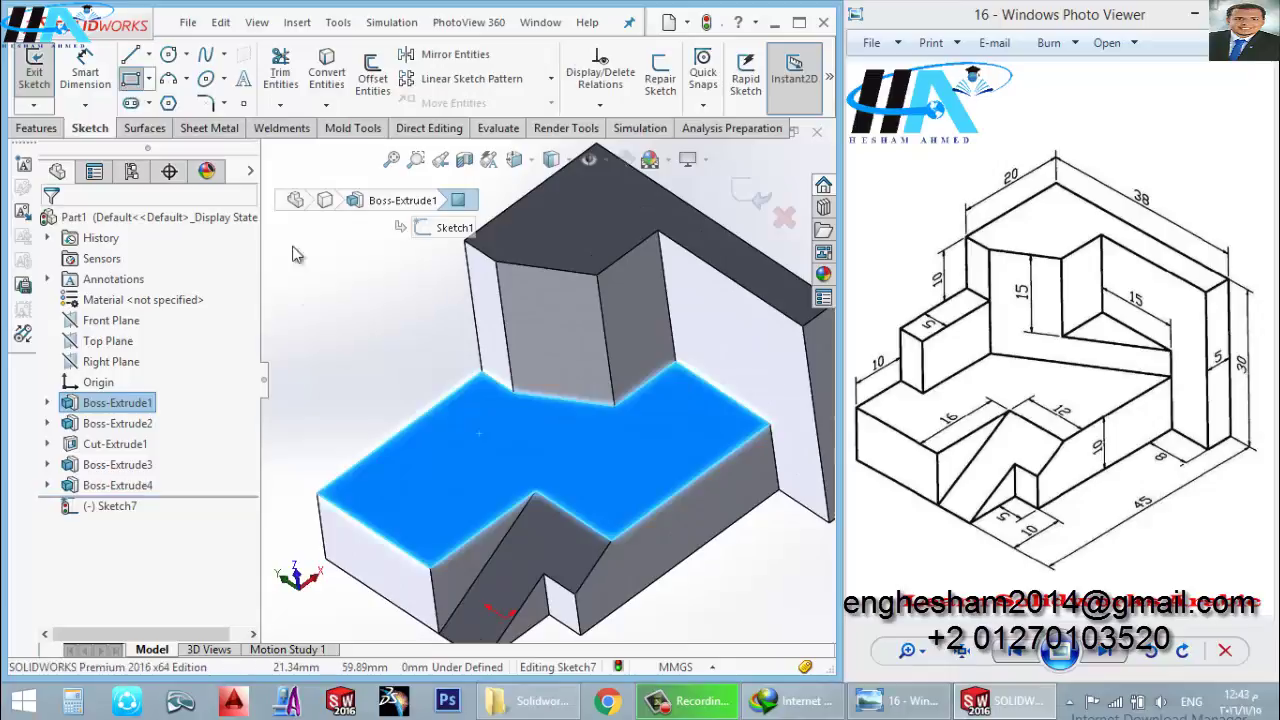
left_click(483, 375)
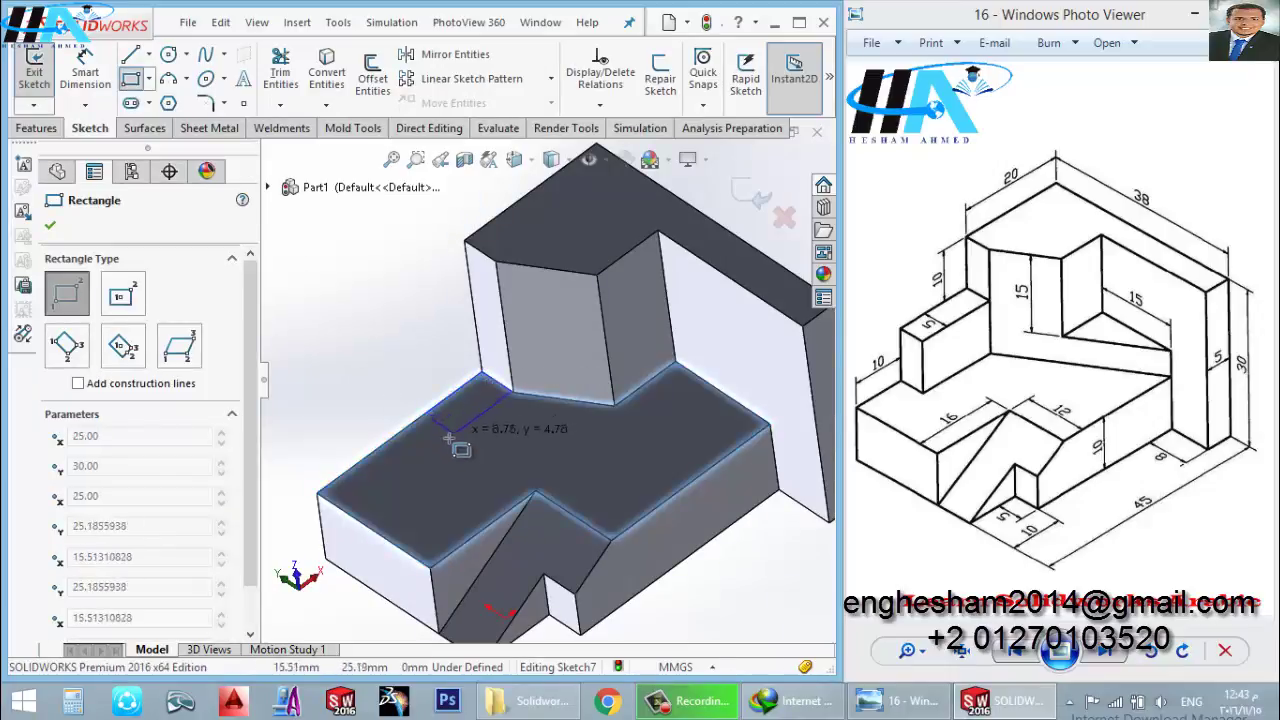
left_click(425, 468)
left_click(425, 468)
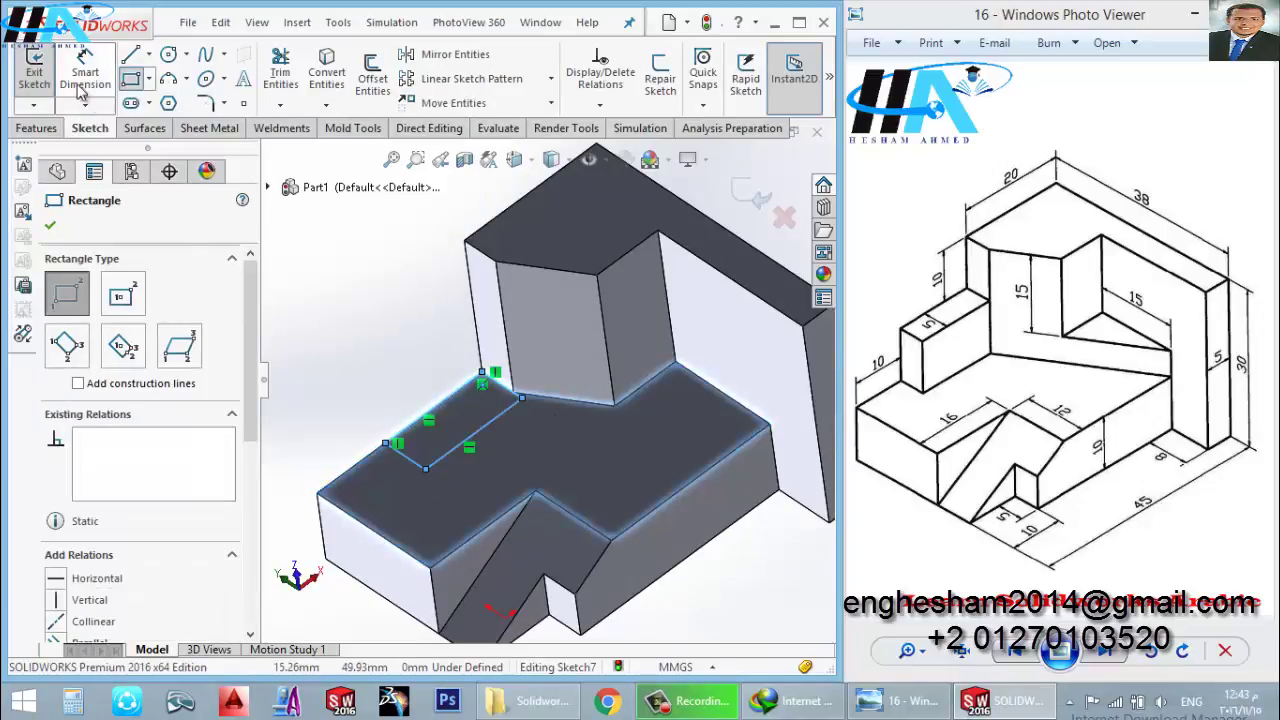
key("Escape")
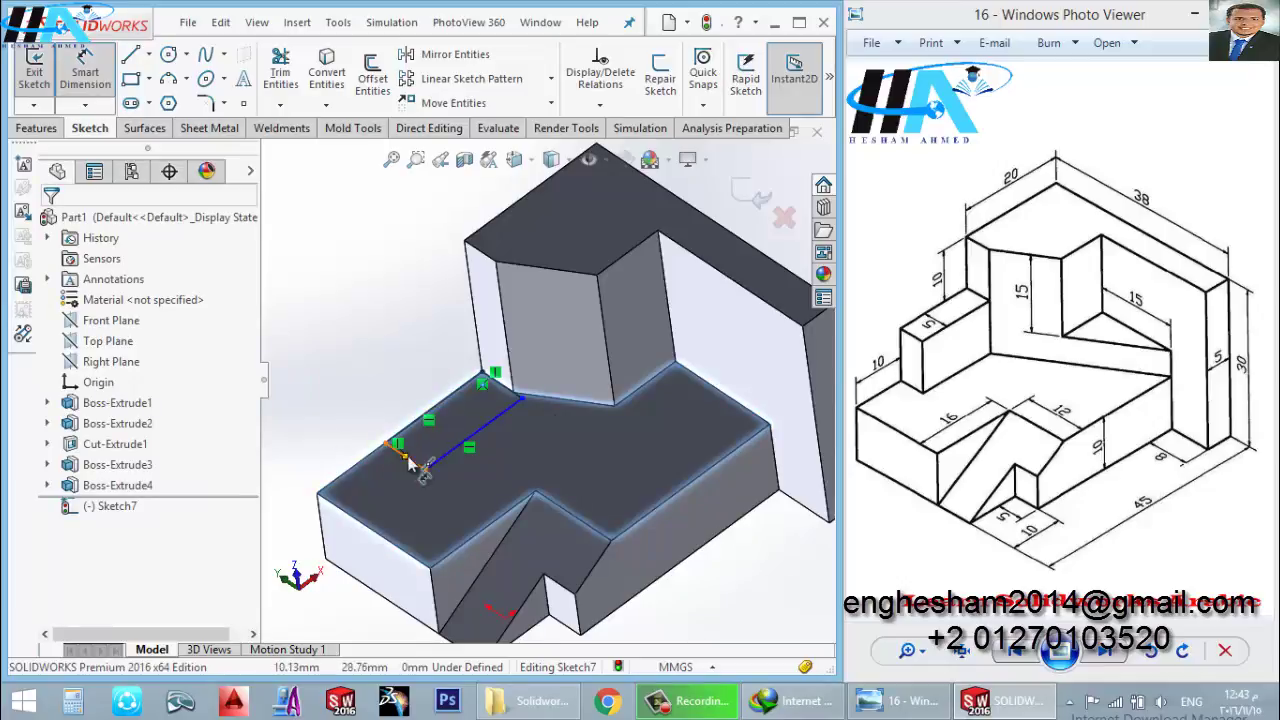
Step: Dimension the rectangle's short side to 5 mm and its edge offset to 10 mm, then exit the sketch
left_click(415, 470)
left_click(414, 484)
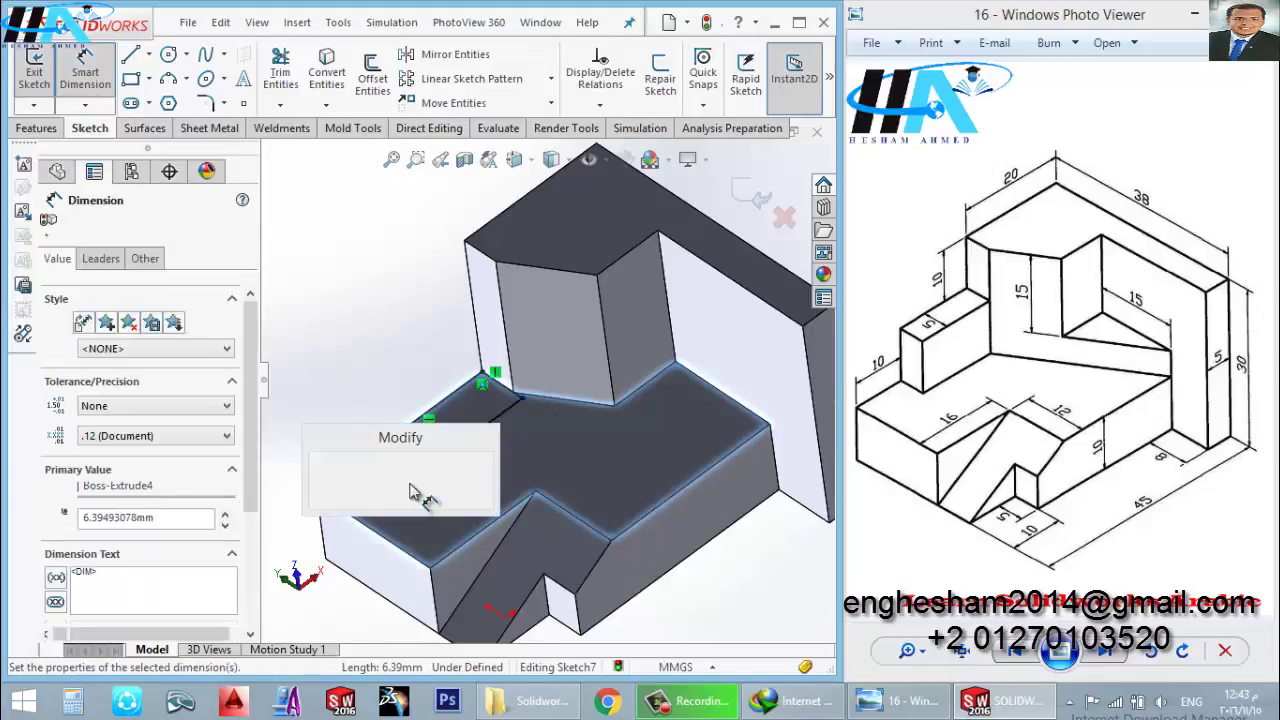
type("5")
key("Return")
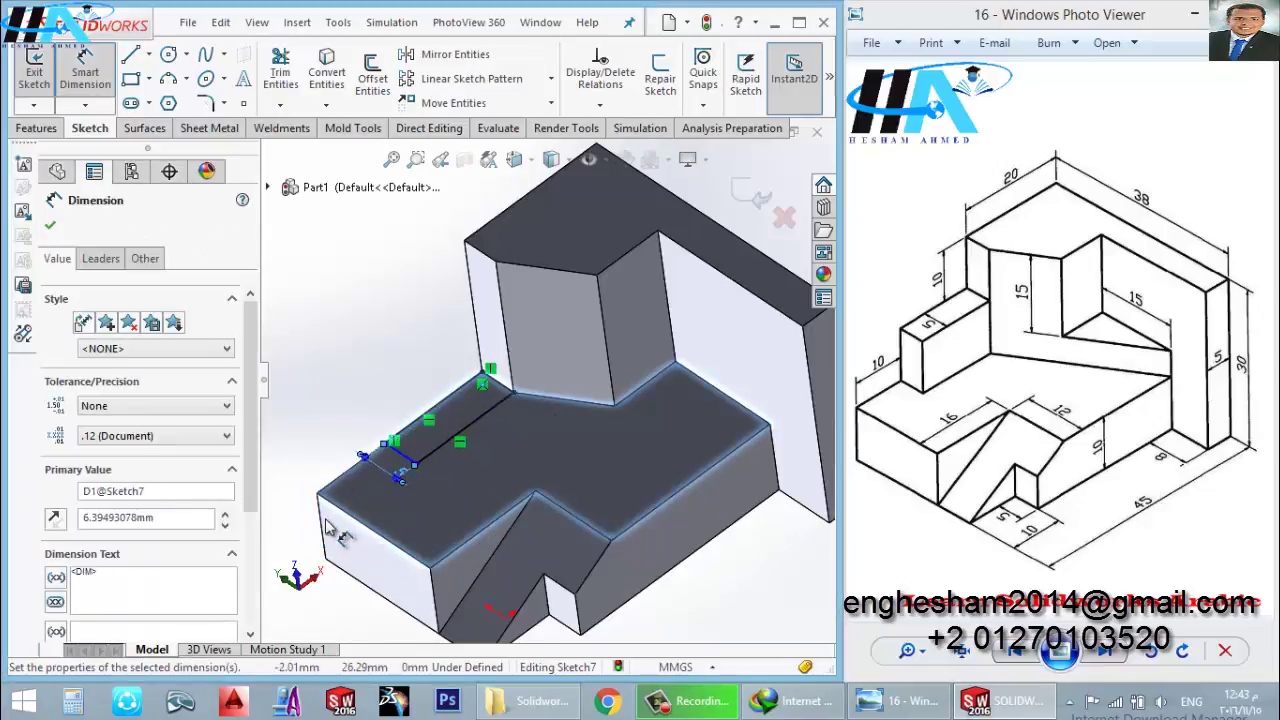
left_click(331, 505)
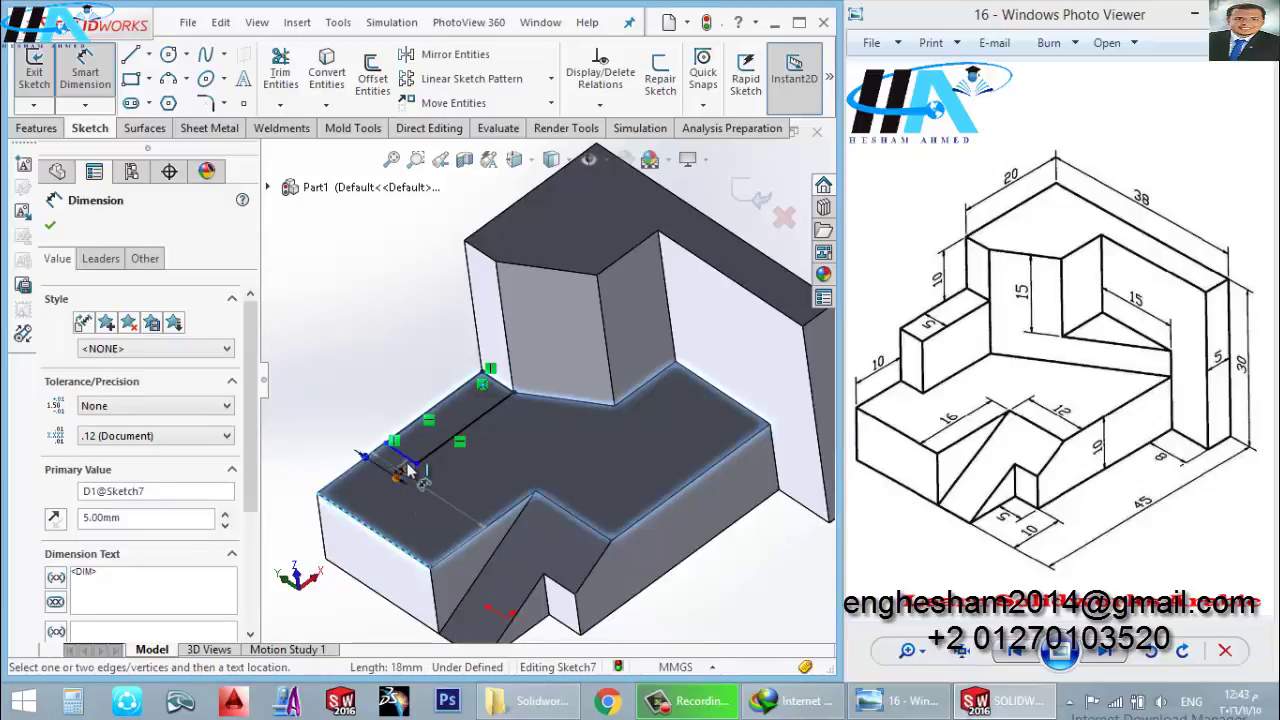
left_click(408, 460)
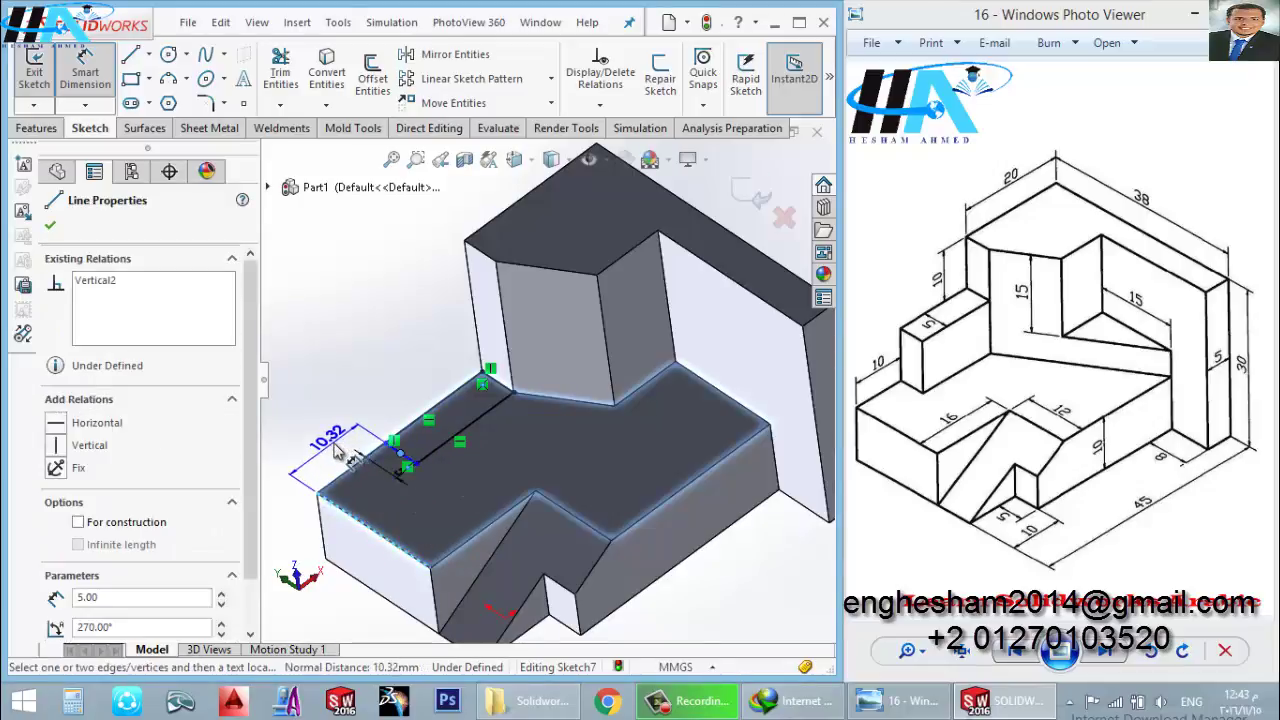
left_click(337, 449)
key("Return")
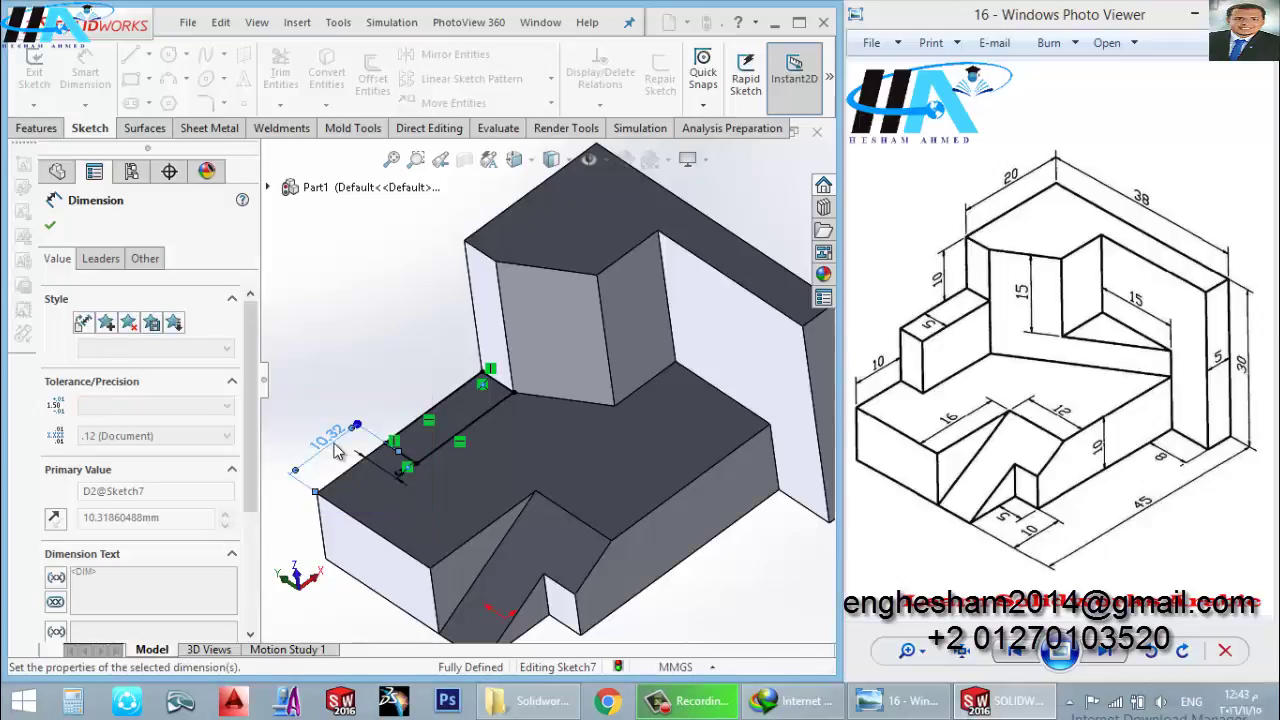
left_click(33, 70)
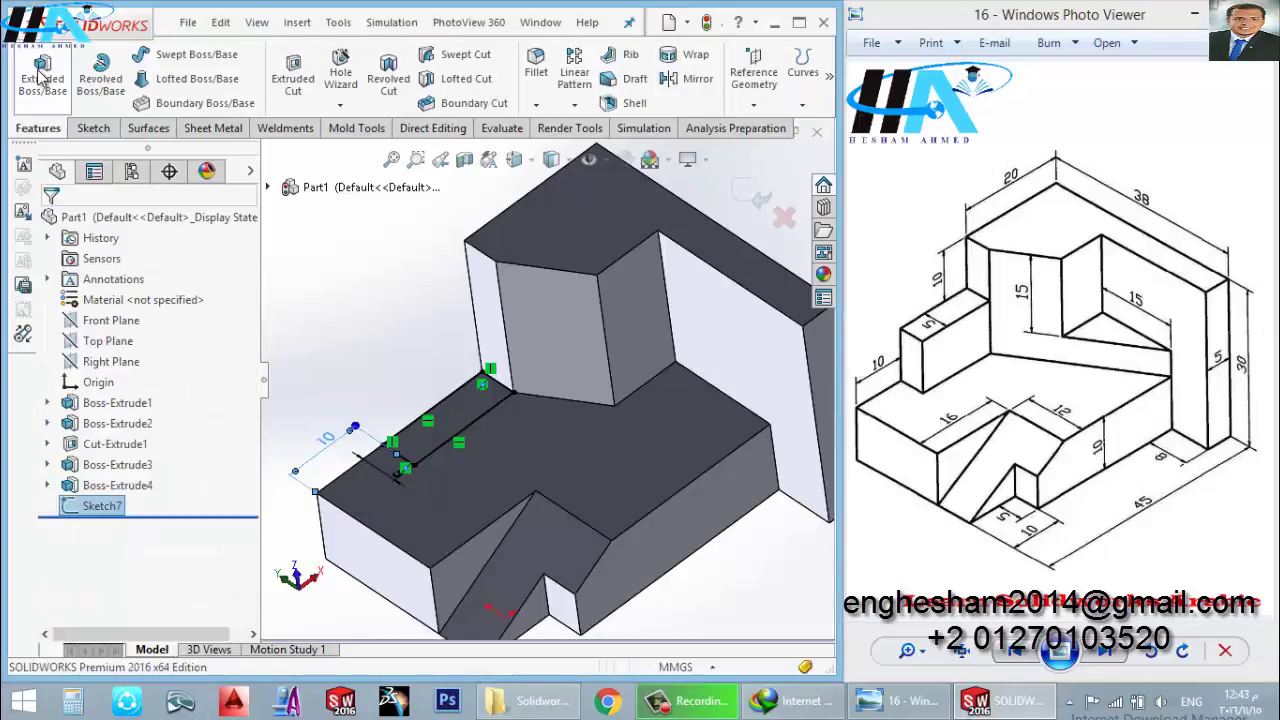
Step: Extrude the rectangle with Offset From Surface so it ends 10 mm below the part's top face
left_click(42, 74)
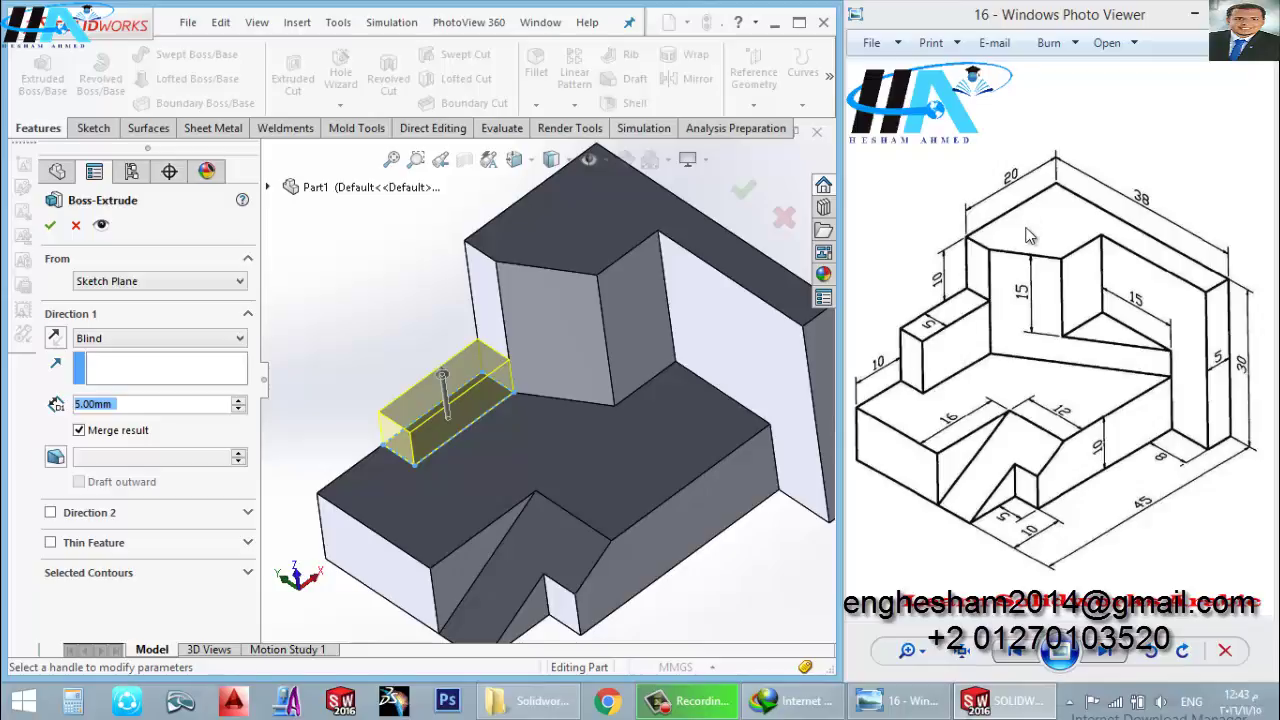
left_click(200, 340)
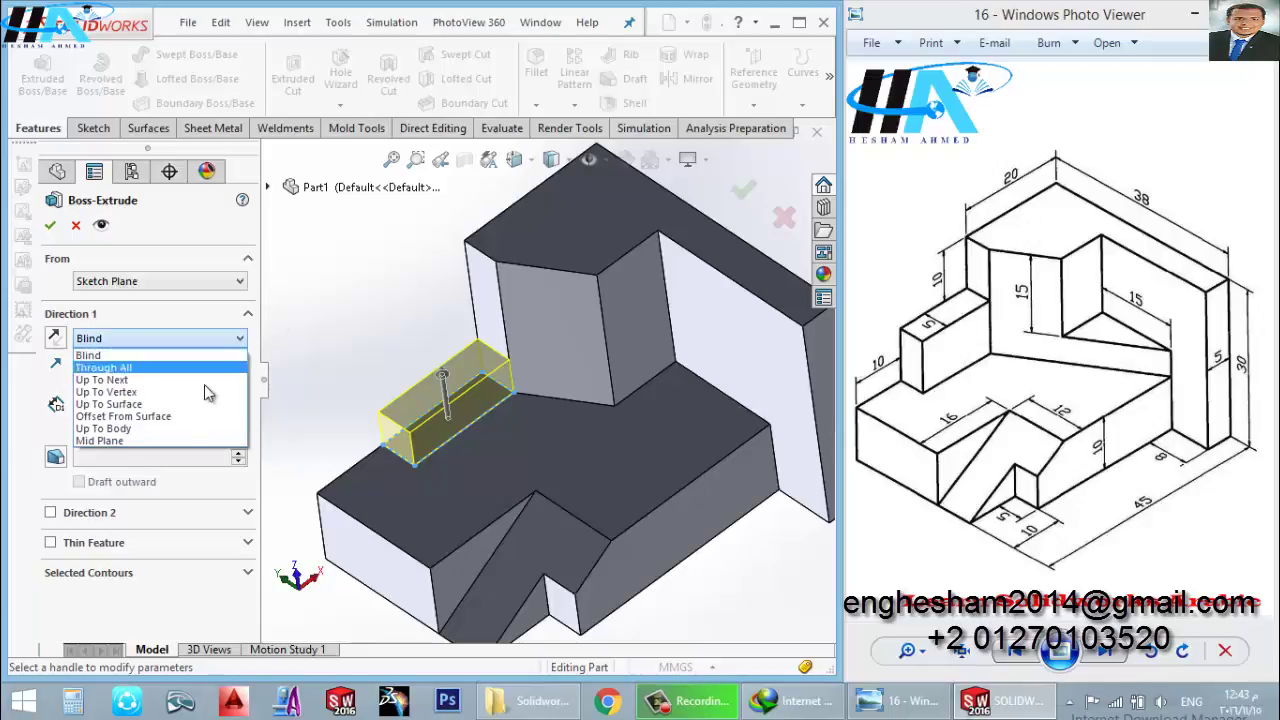
left_click(190, 419)
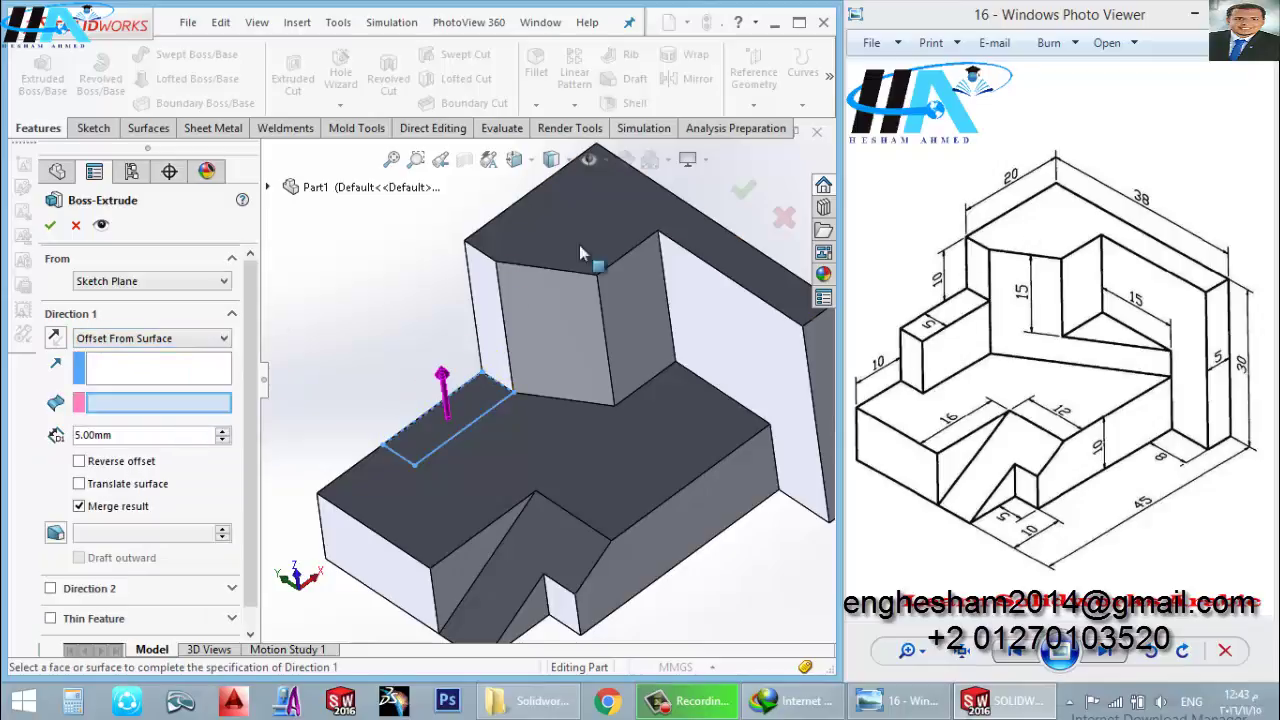
left_click(582, 228)
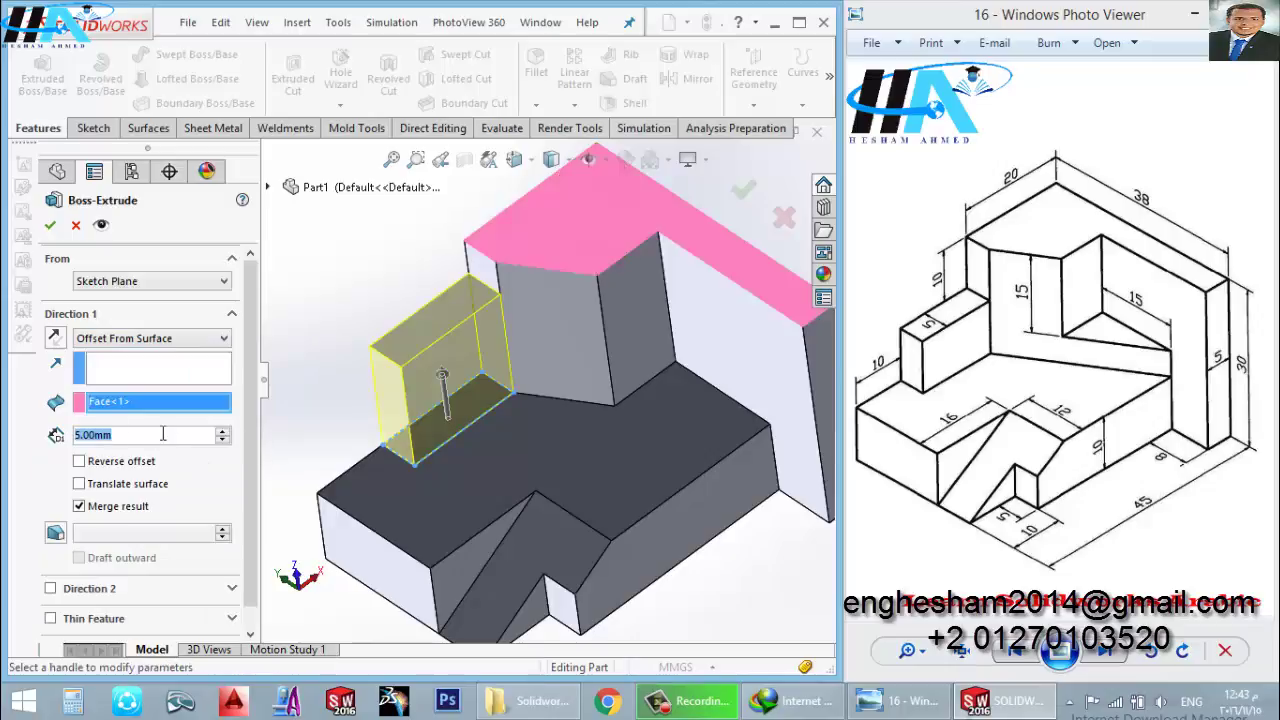
type("10")
key("Return")
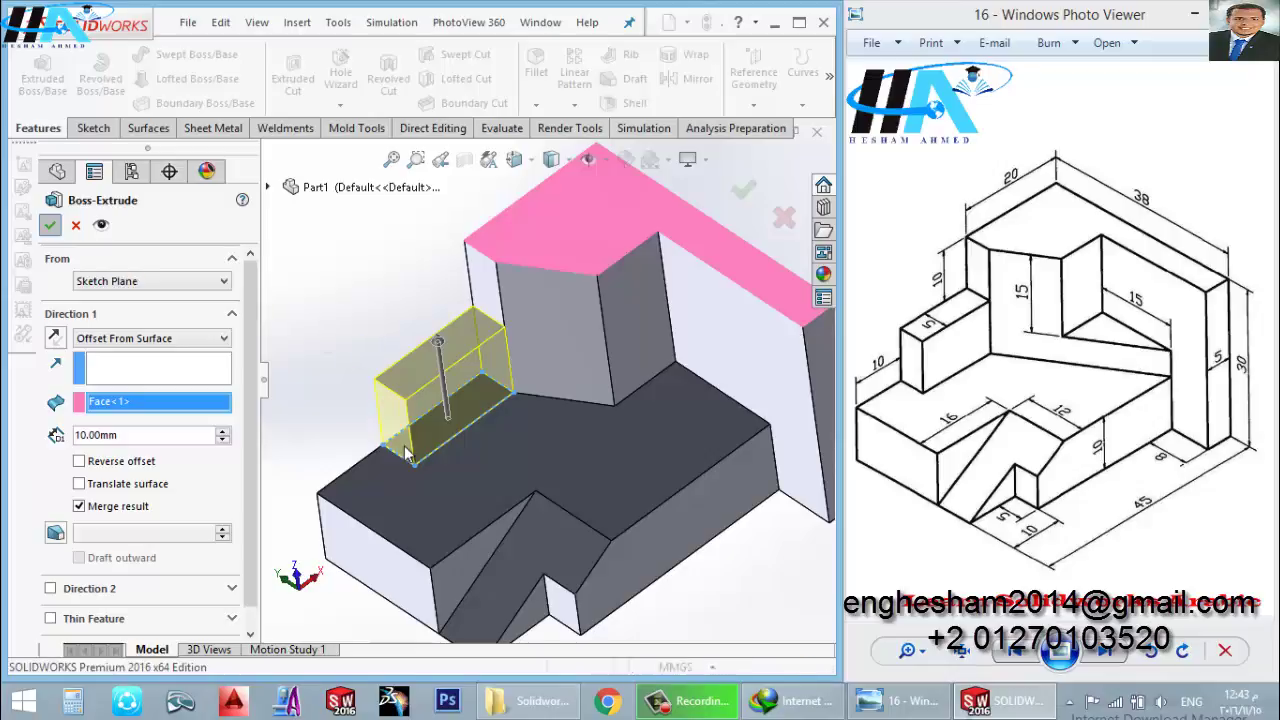
key("Return")
scroll(443, 443, "up", 3)
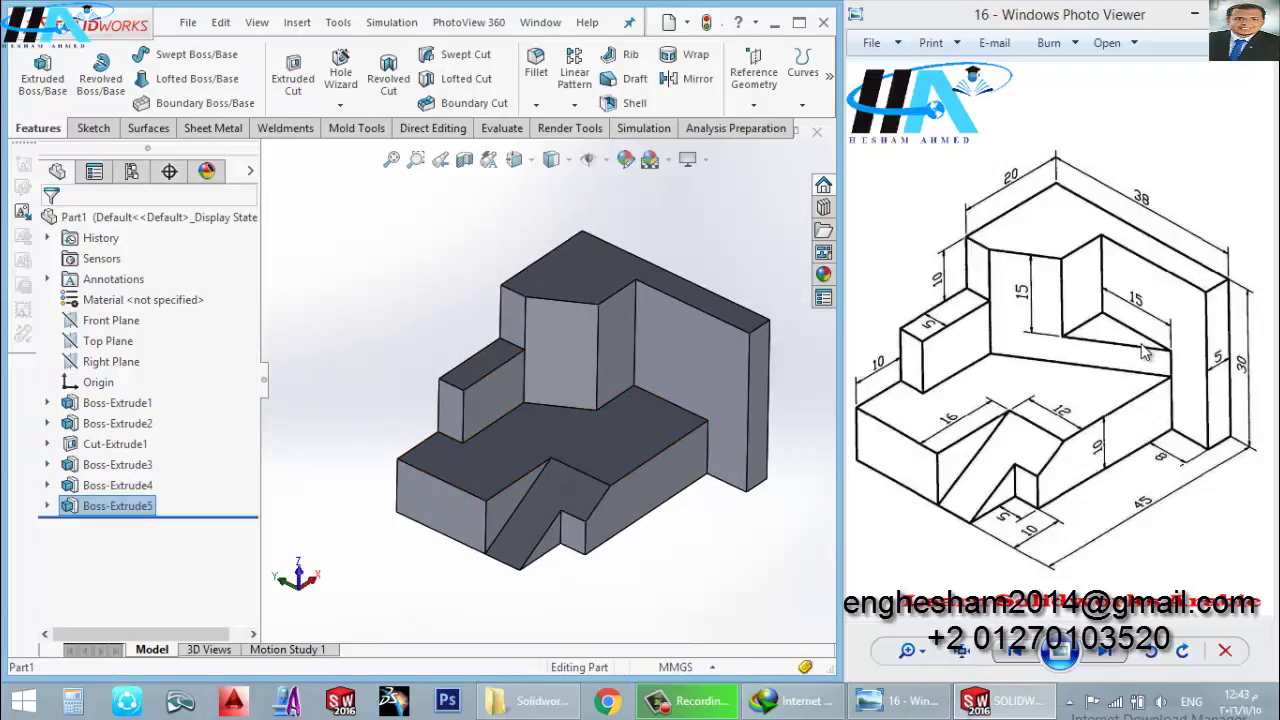
Step: Sketch a closed triangle on the lower step's face in the corner against the back wall
left_click(648, 431)
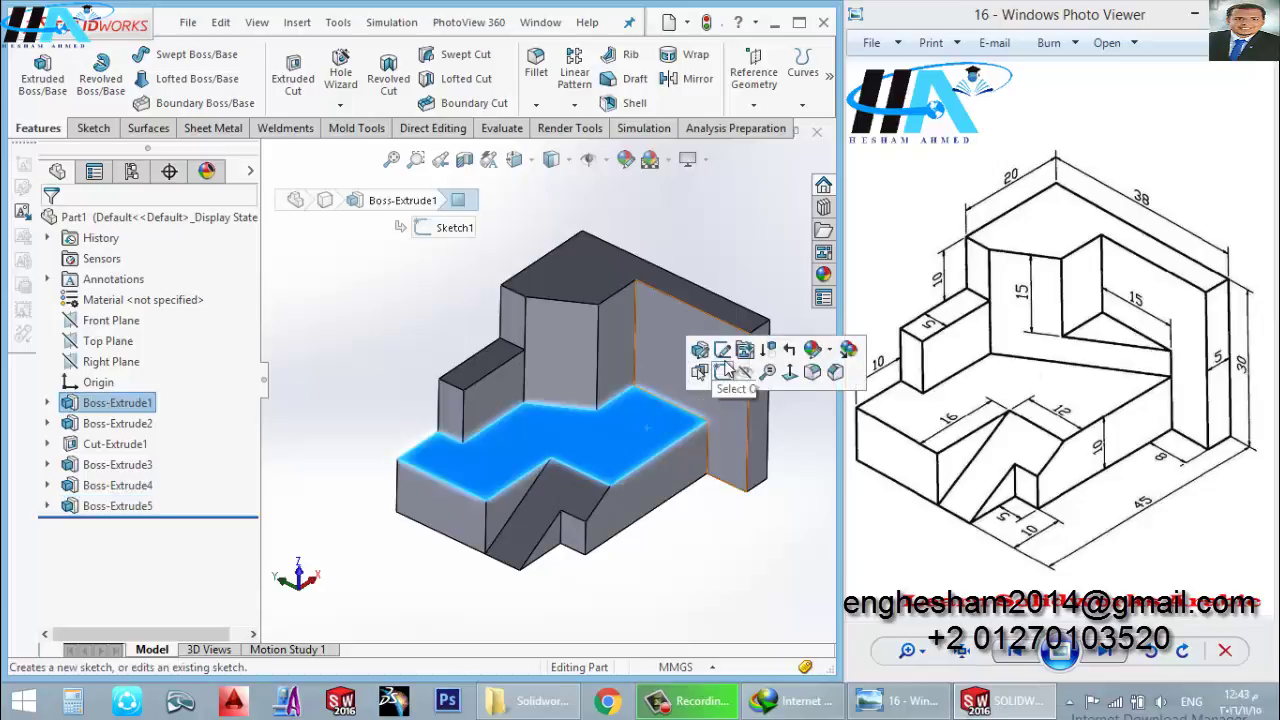
left_click(725, 380)
left_click(130, 54)
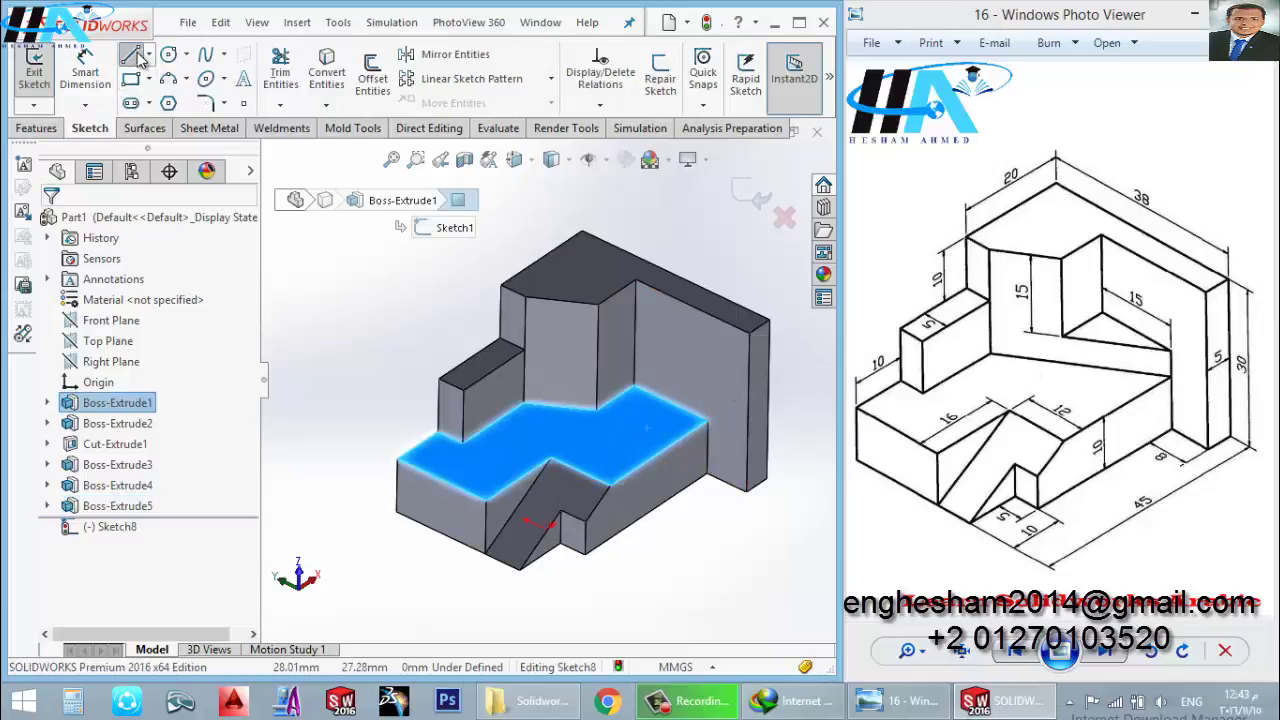
left_click(707, 422)
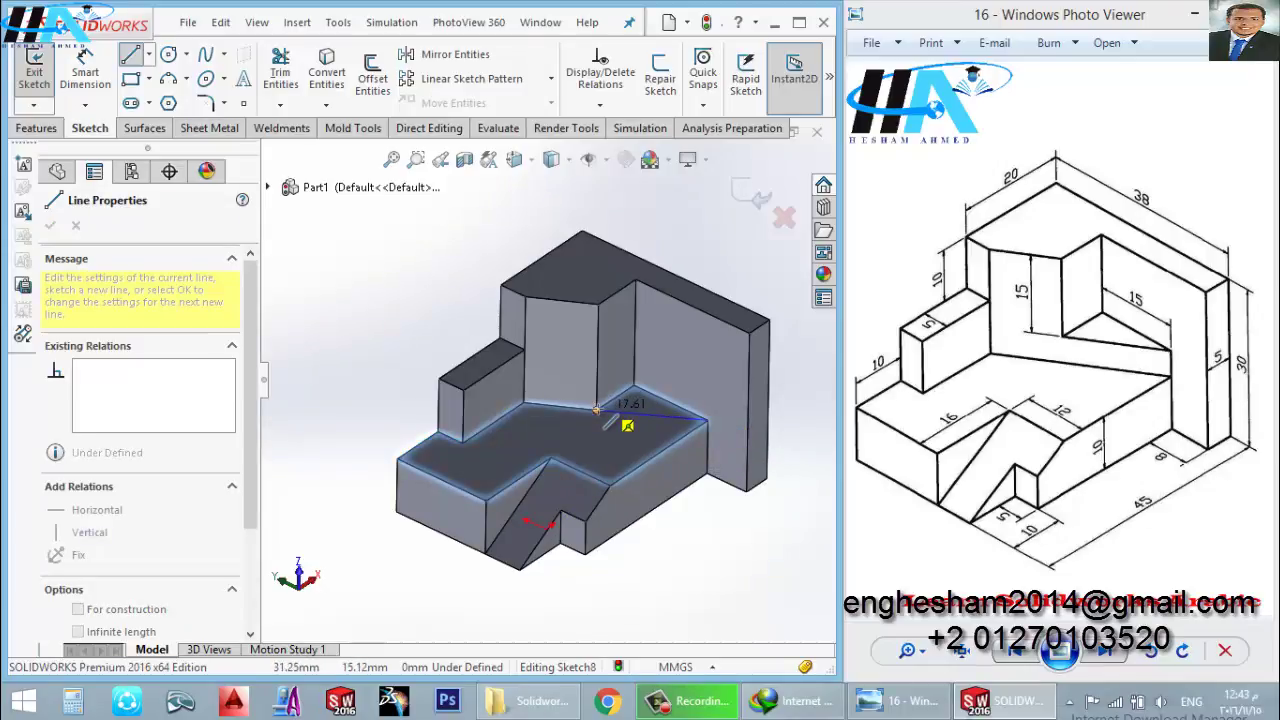
left_click(597, 409)
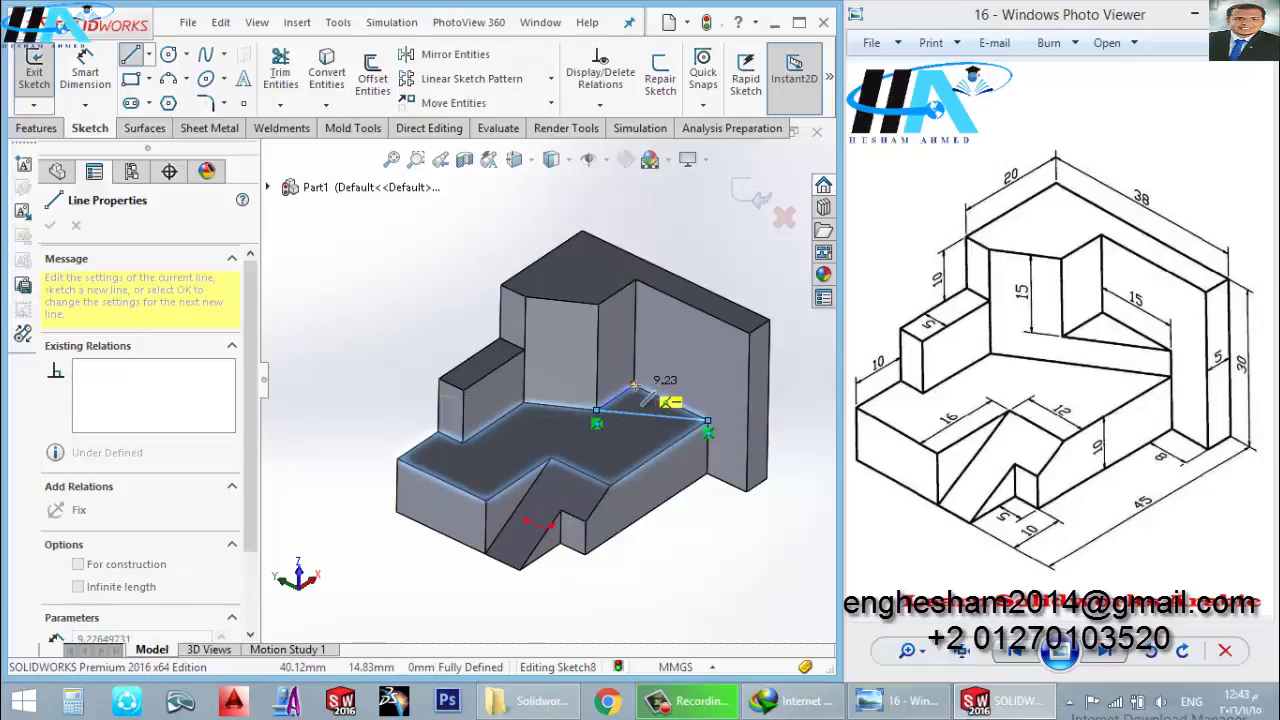
left_click(707, 422)
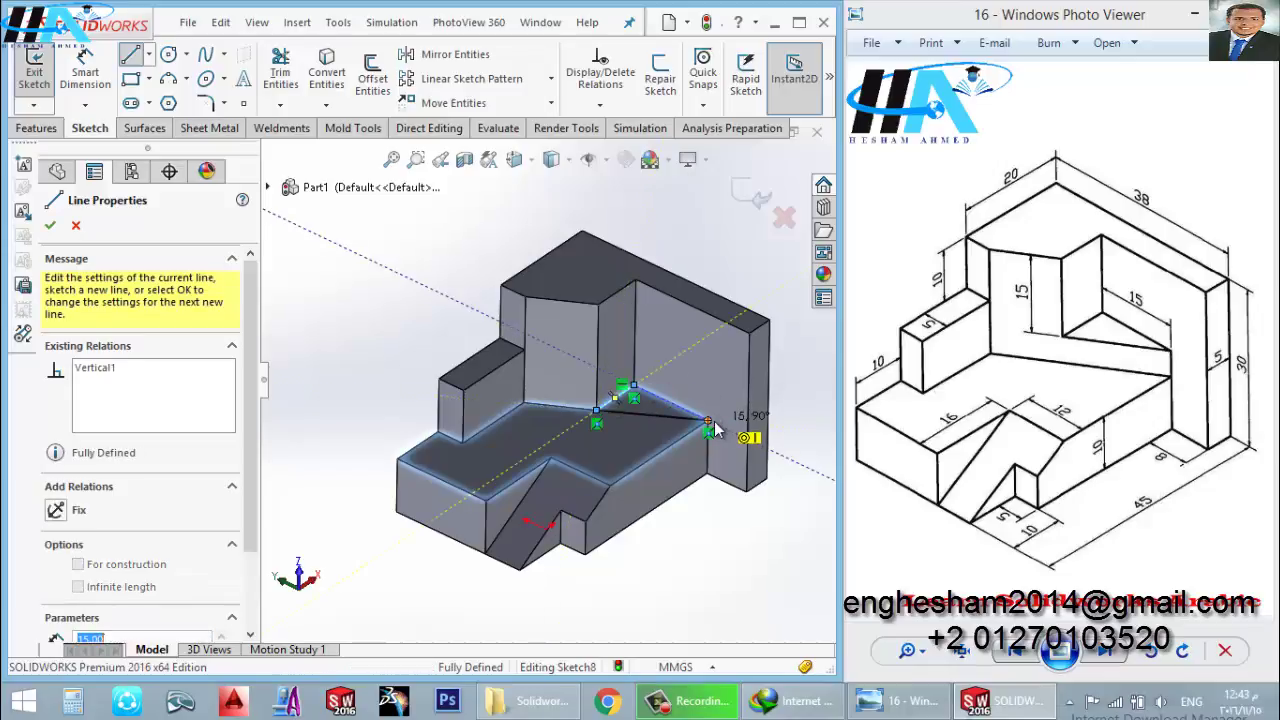
left_click(34, 72)
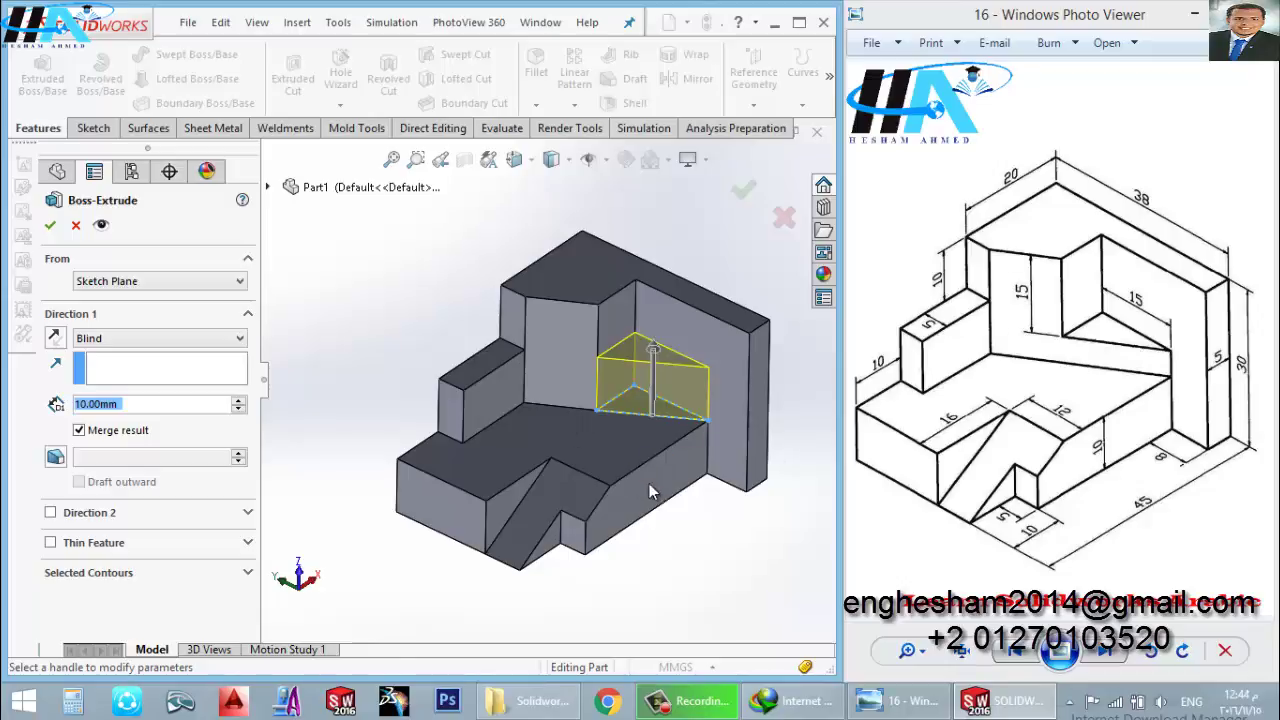
Step: Extrude the triangle with Offset From Surface so it stops 15 mm below the top face
left_click(98, 342)
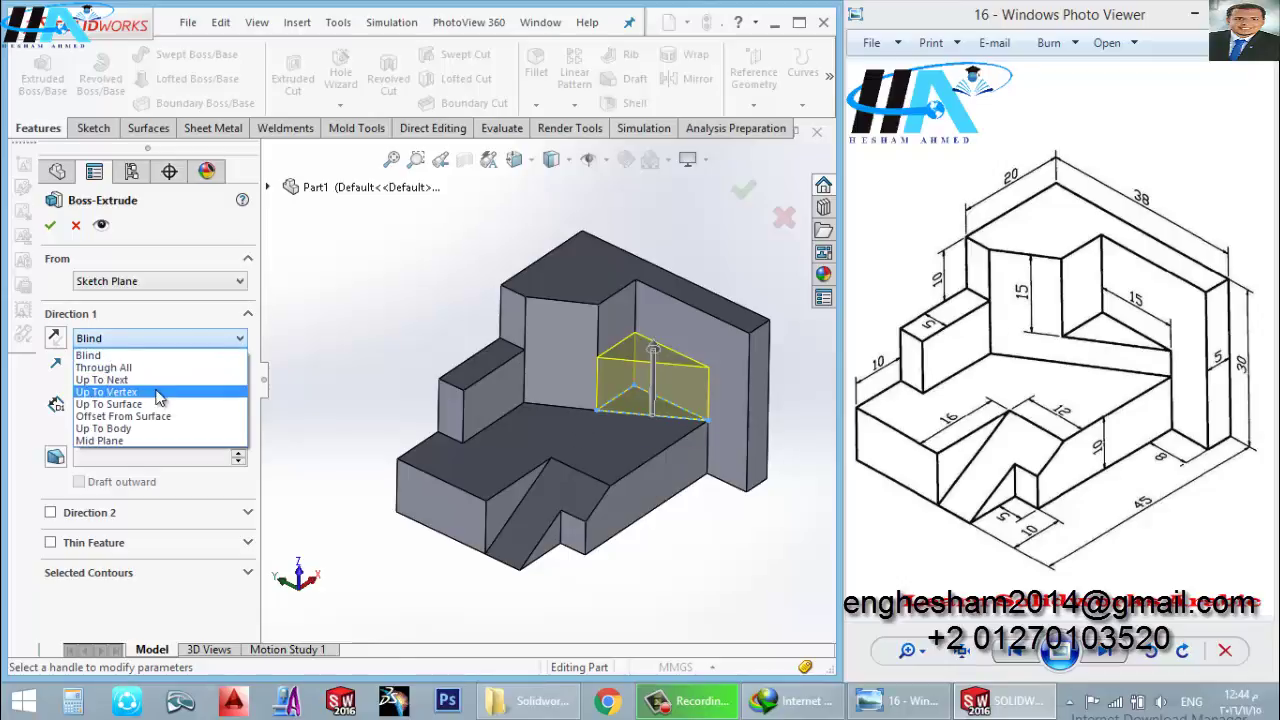
left_click(206, 416)
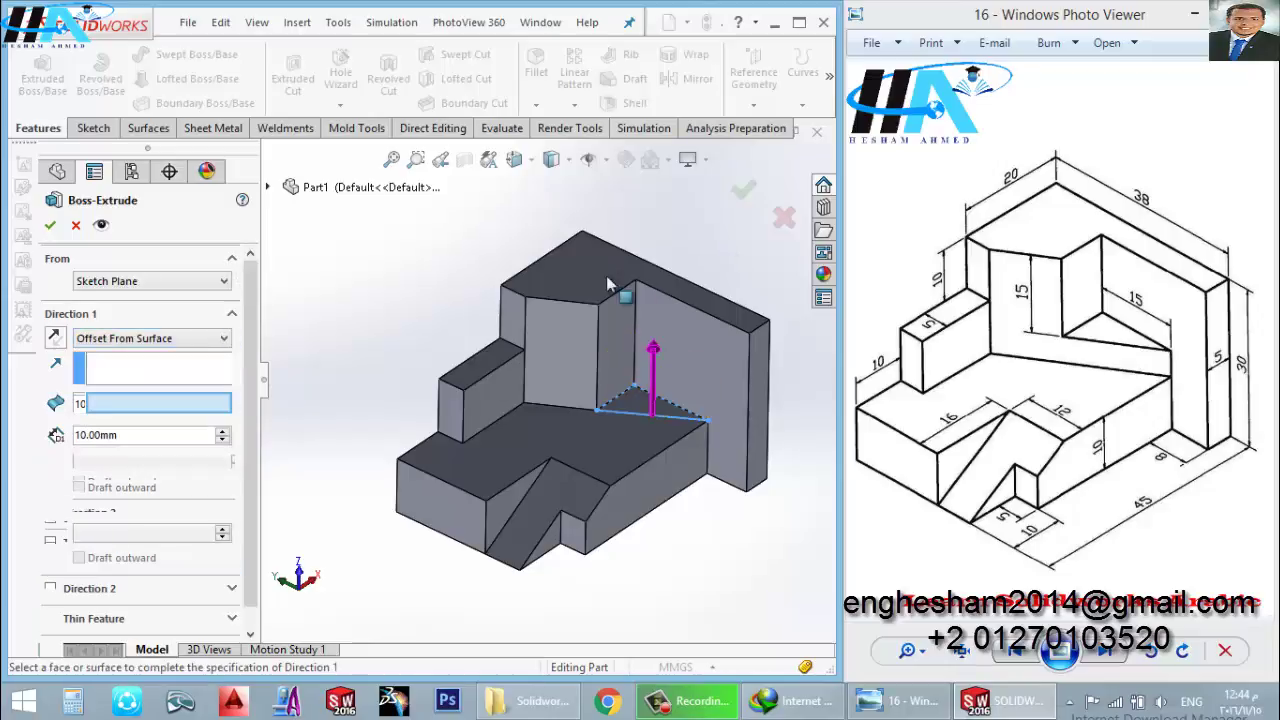
left_click(565, 274)
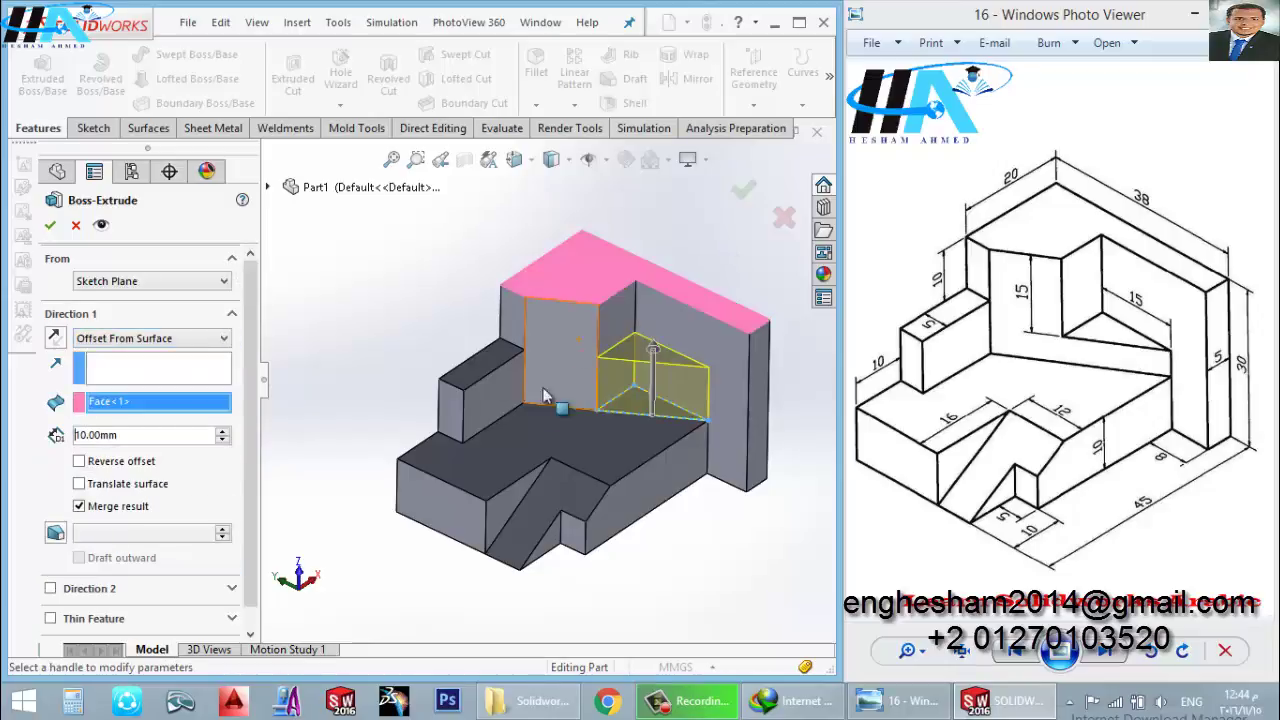
left_click(196, 434)
type("15")
key("Return")
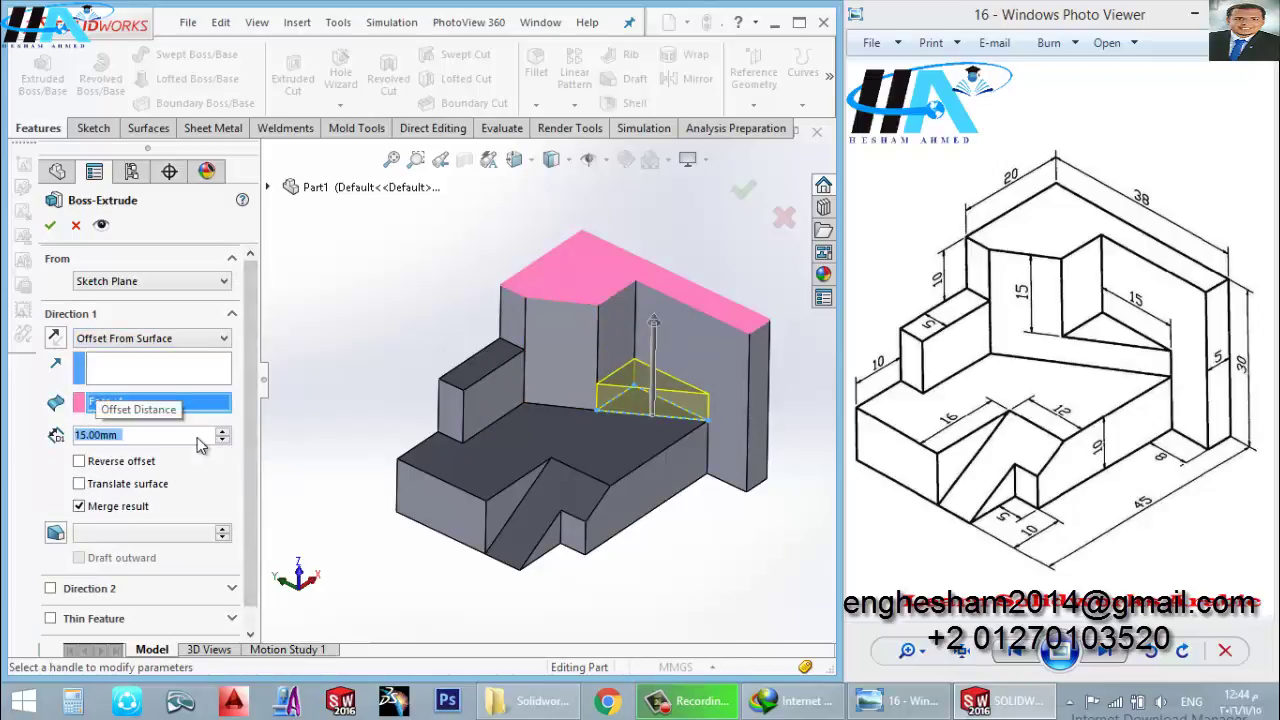
left_click(52, 226)
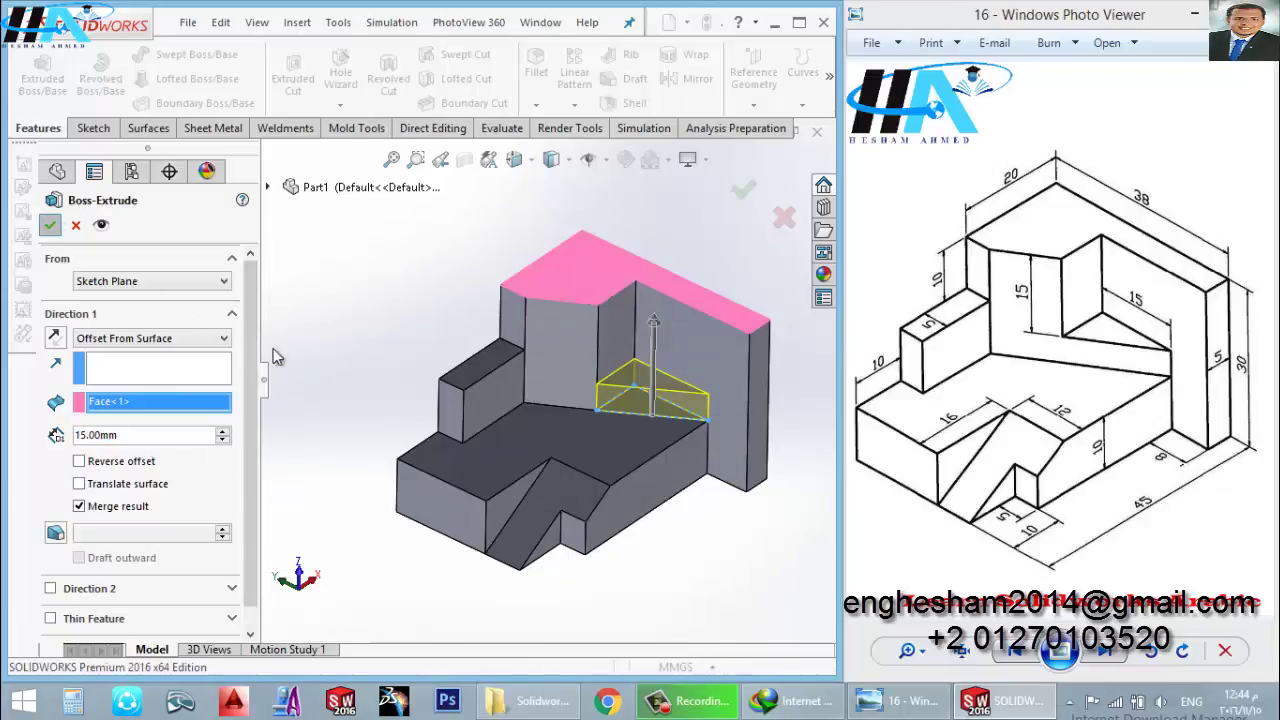
left_click(340, 366)
scroll(526, 392, "up", 2)
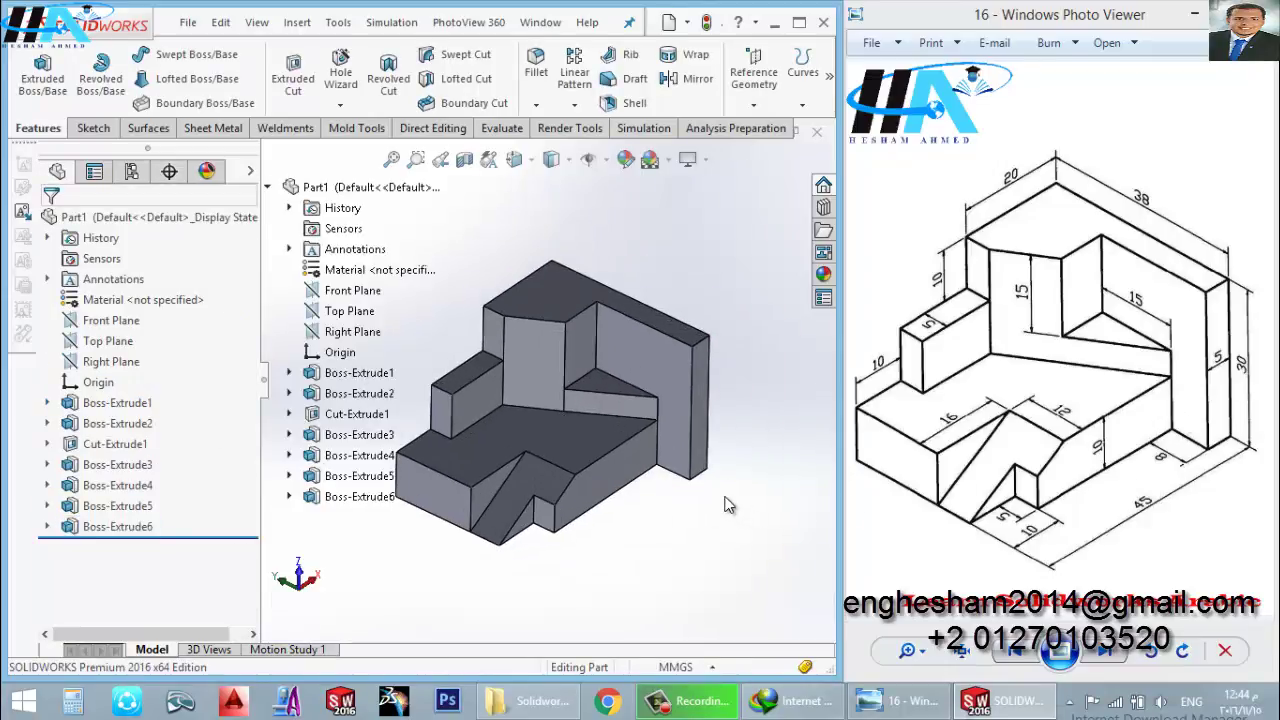
scroll(655, 490, "up", 2)
scroll(530, 370, "down", 2)
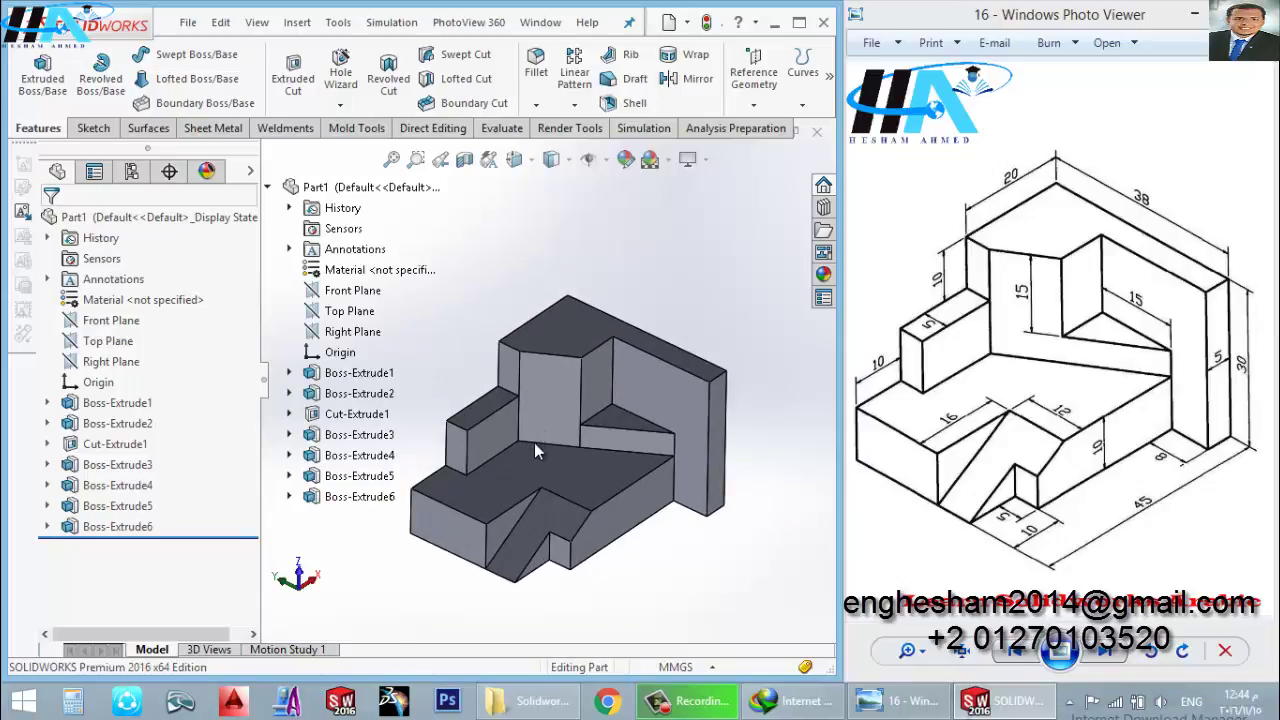